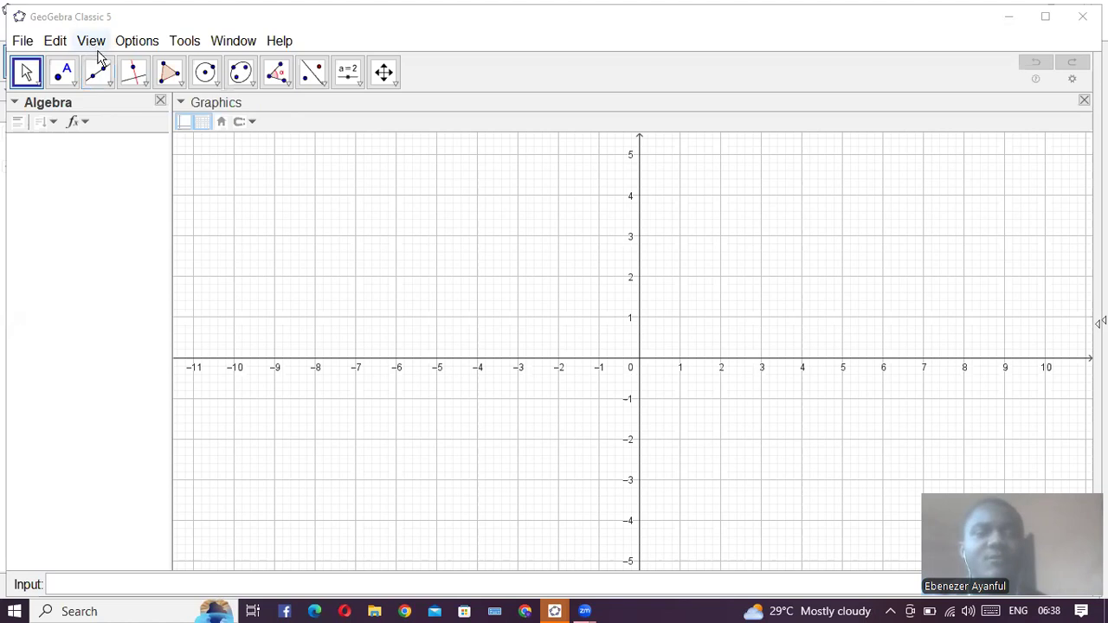
pyautogui.click(134, 41)
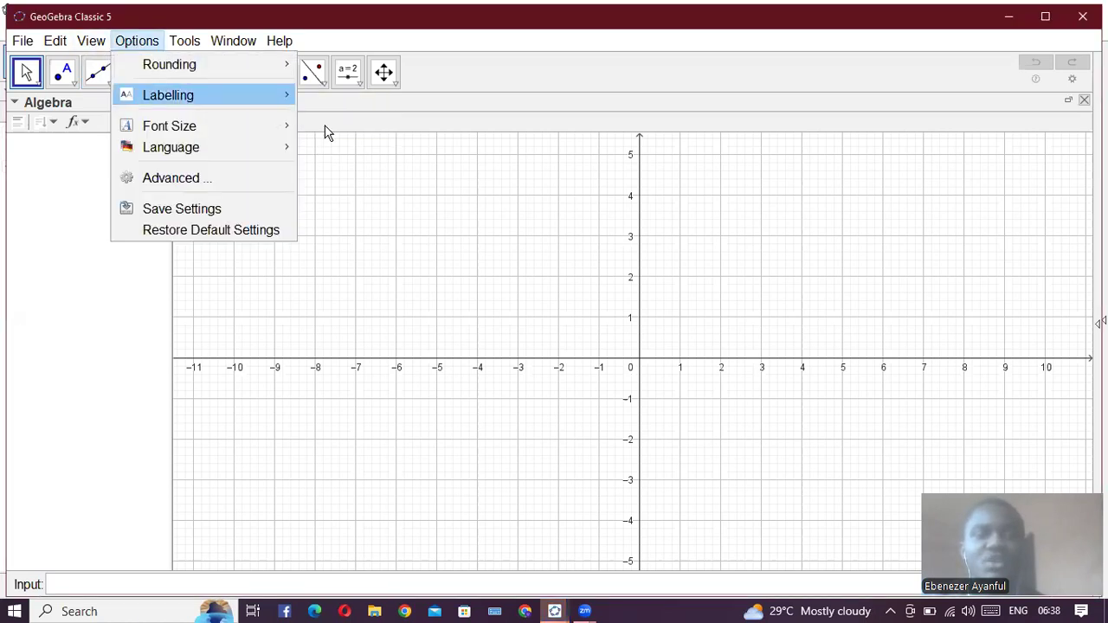
pyautogui.moveTo(282, 99)
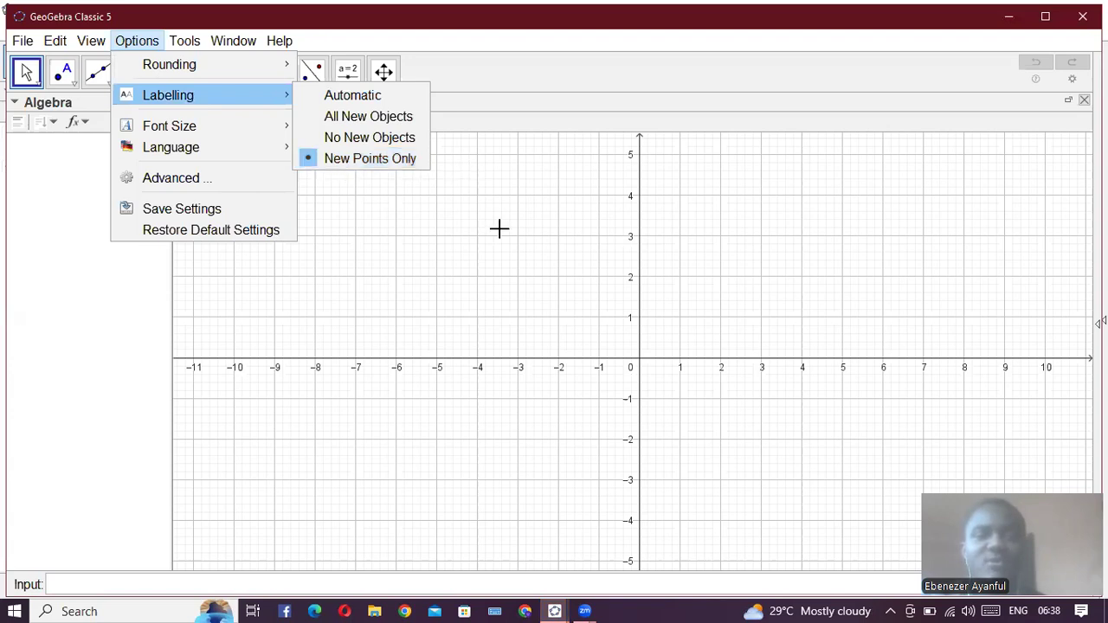
pyautogui.click(558, 252)
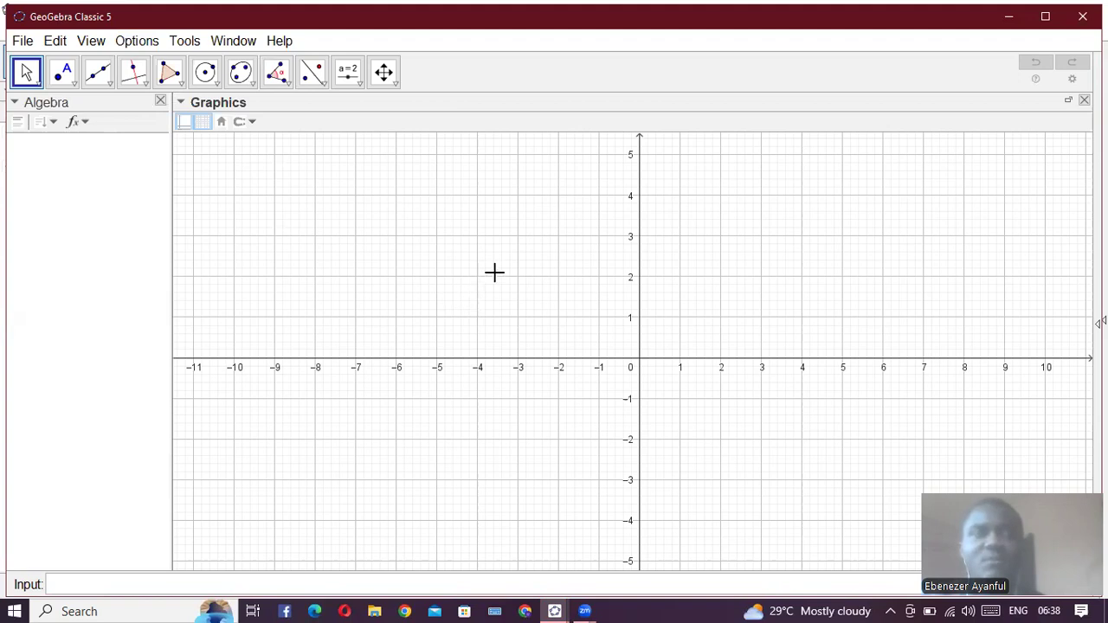
pyautogui.click(56, 122)
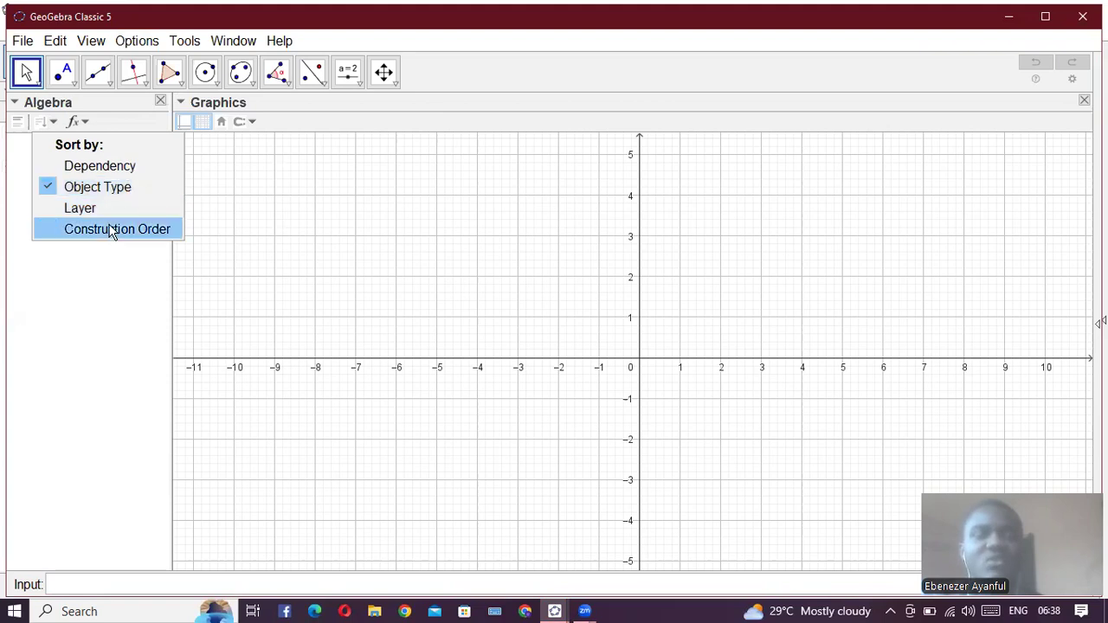
pyautogui.click(58, 57)
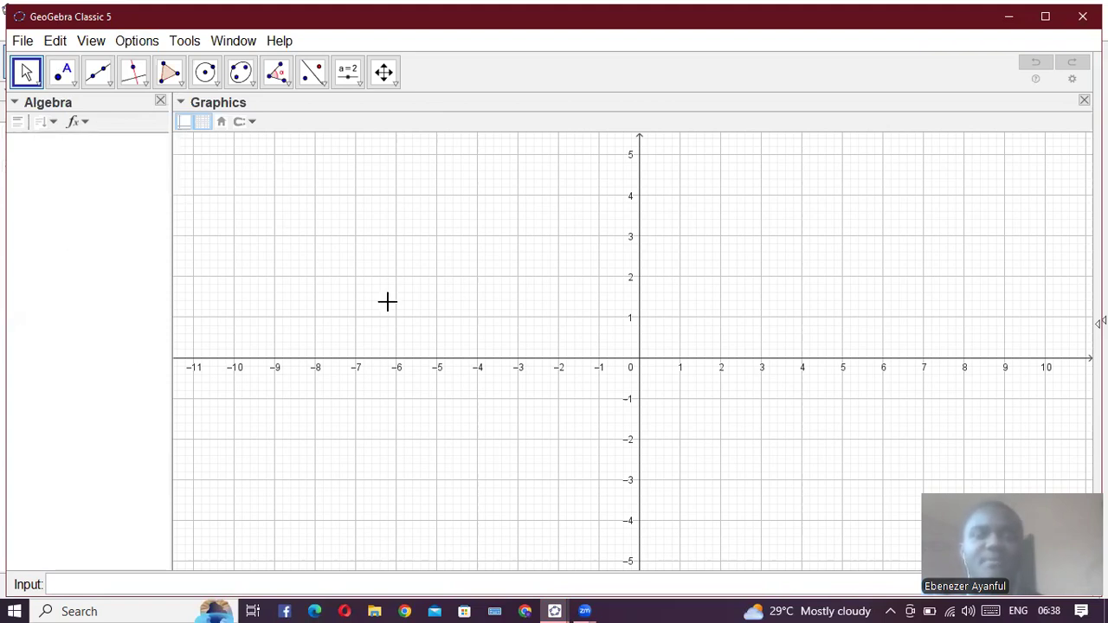
# - Define two numbers, m = 1 and c = 1
pyautogui.click(183, 584)
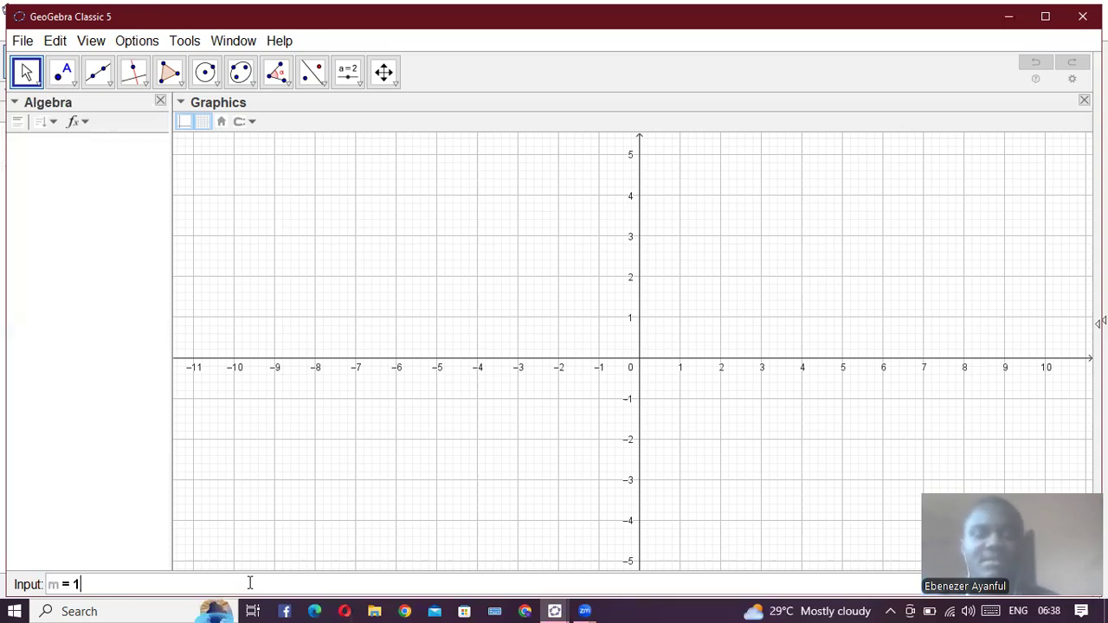
pyautogui.press('Return')
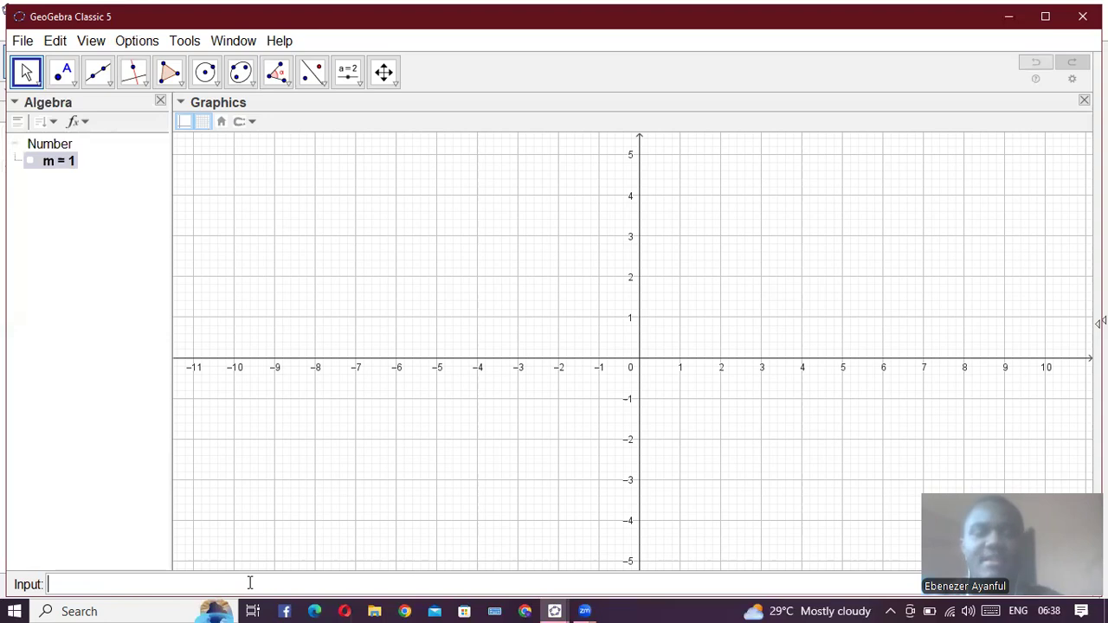
pyautogui.write('c = 1')
pyautogui.press('Return')
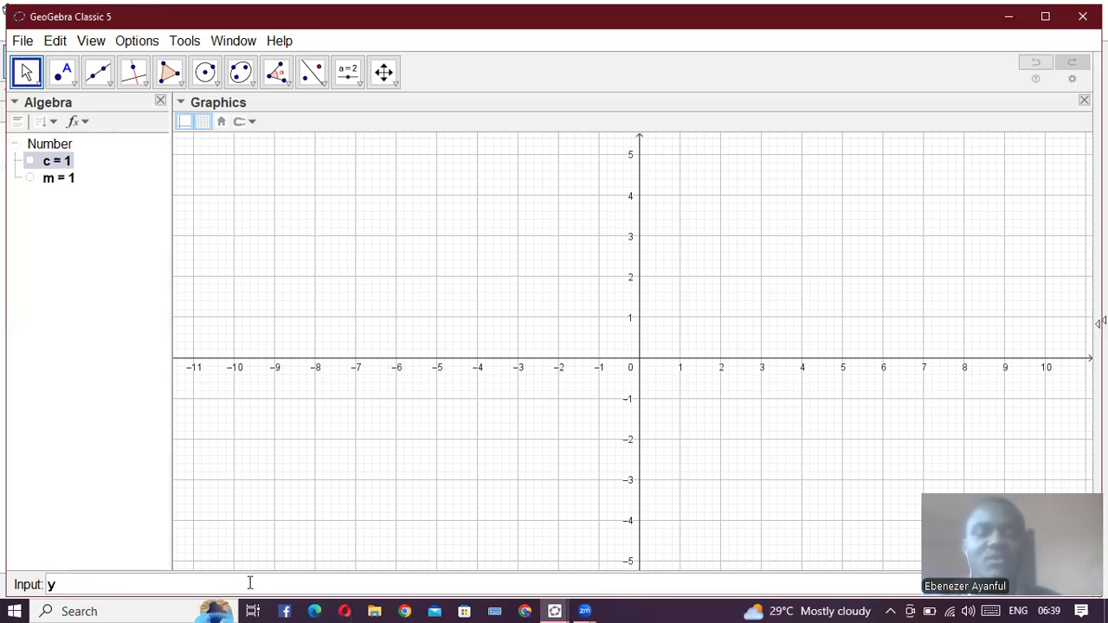
# - Create the line y = mx + c from the two defined numbers
pyautogui.write('y = m')
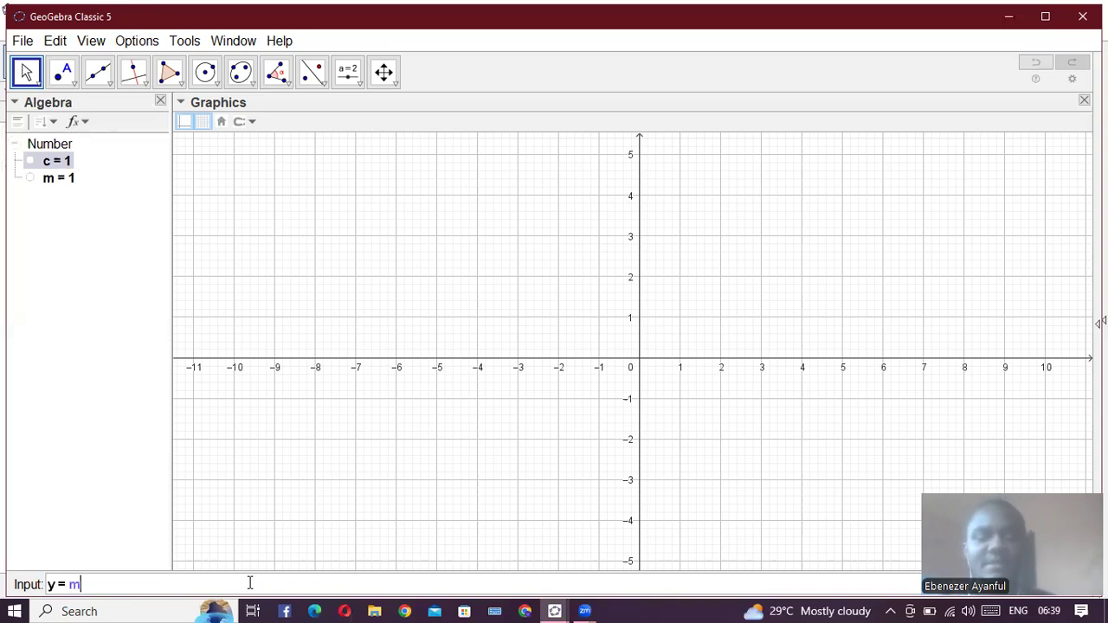
pyautogui.write('x +')
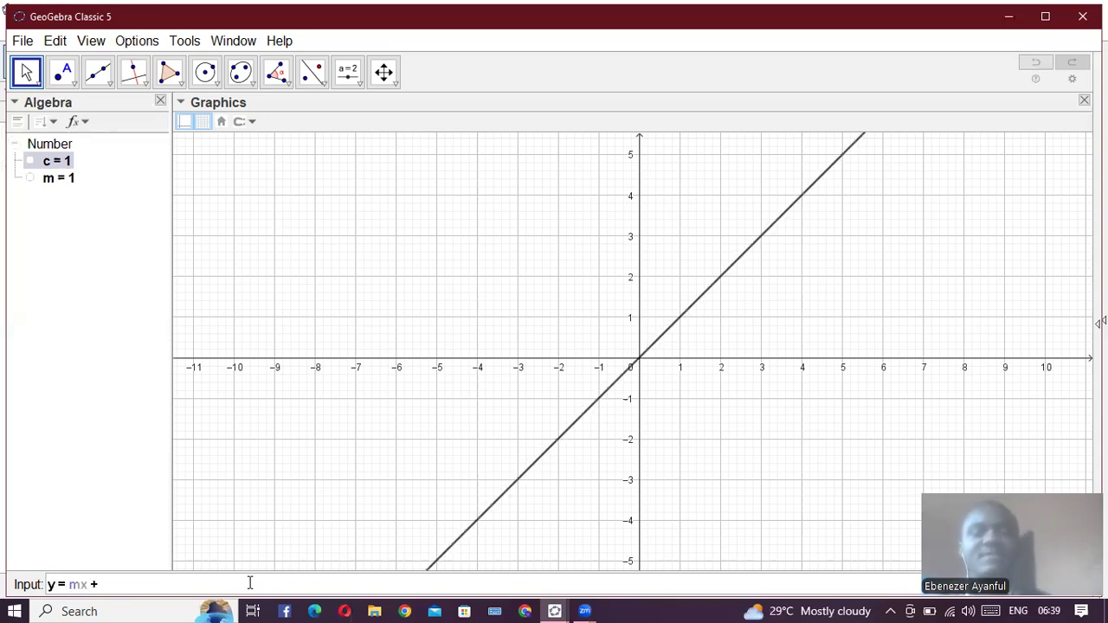
pyautogui.write(' 1')
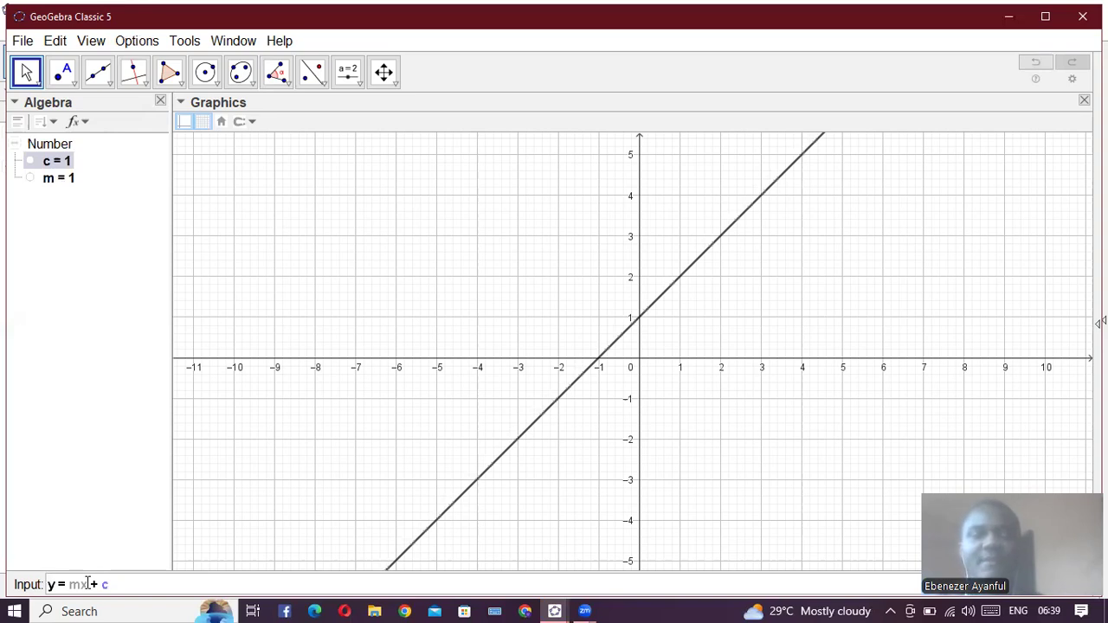
pyautogui.press('Return')
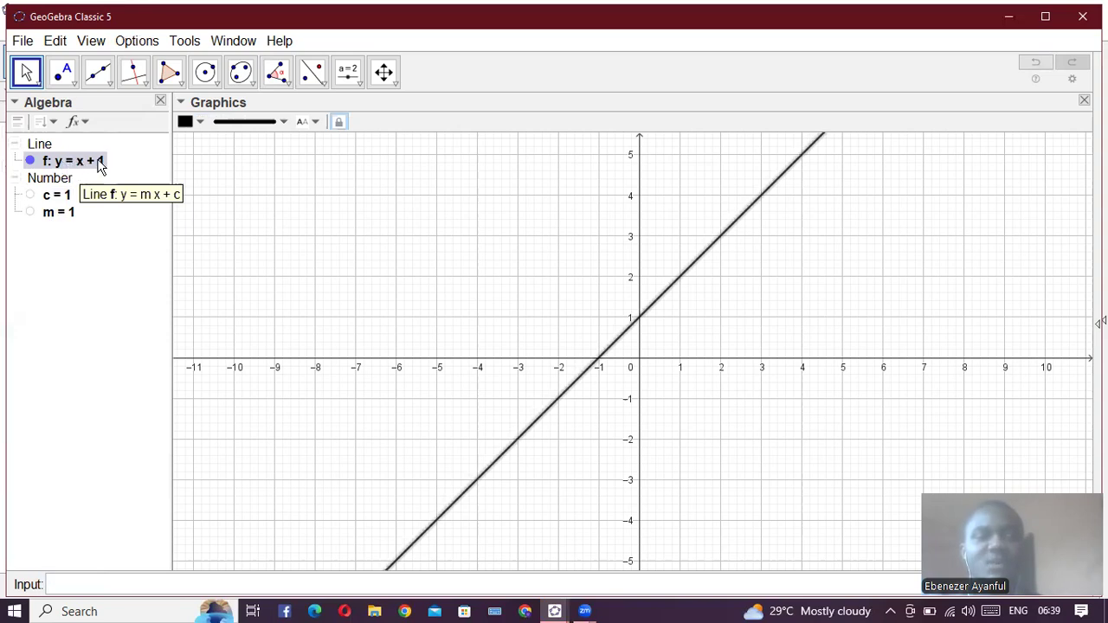
# - Show the slider for m in the graphics view and set m to 2
pyautogui.click(31, 212)
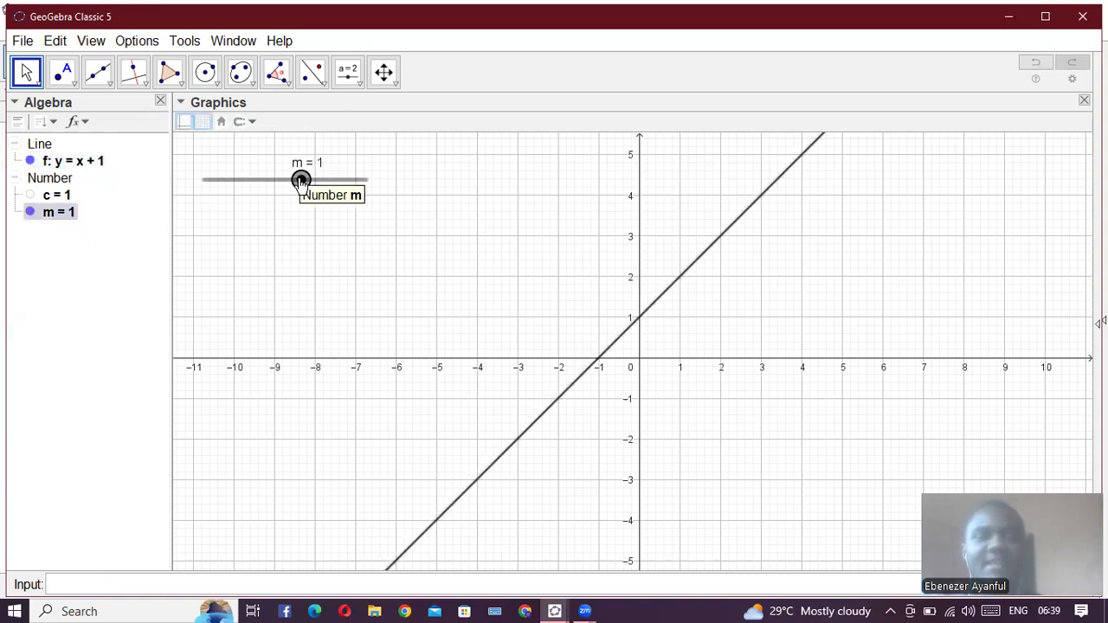
pyautogui.moveTo(300, 179)
pyautogui.mouseDown()
pyautogui.moveTo(342, 181)
pyautogui.moveTo(306, 181)
pyautogui.mouseUp()
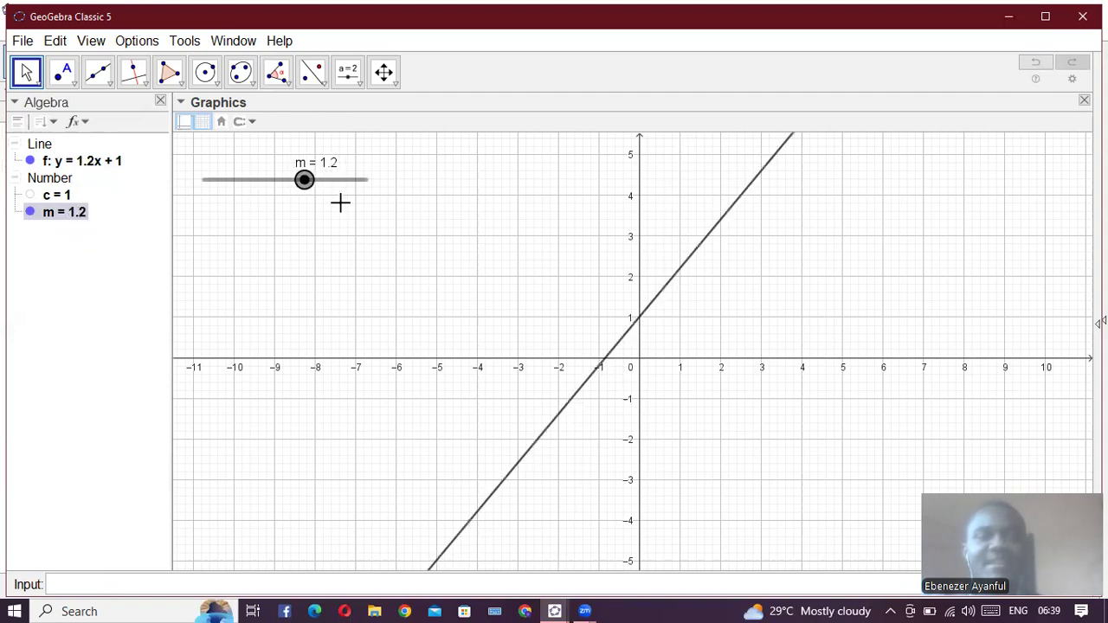
pyautogui.moveTo(260, 185); pyautogui.dragTo(318, 179)
pyautogui.click(317, 183)
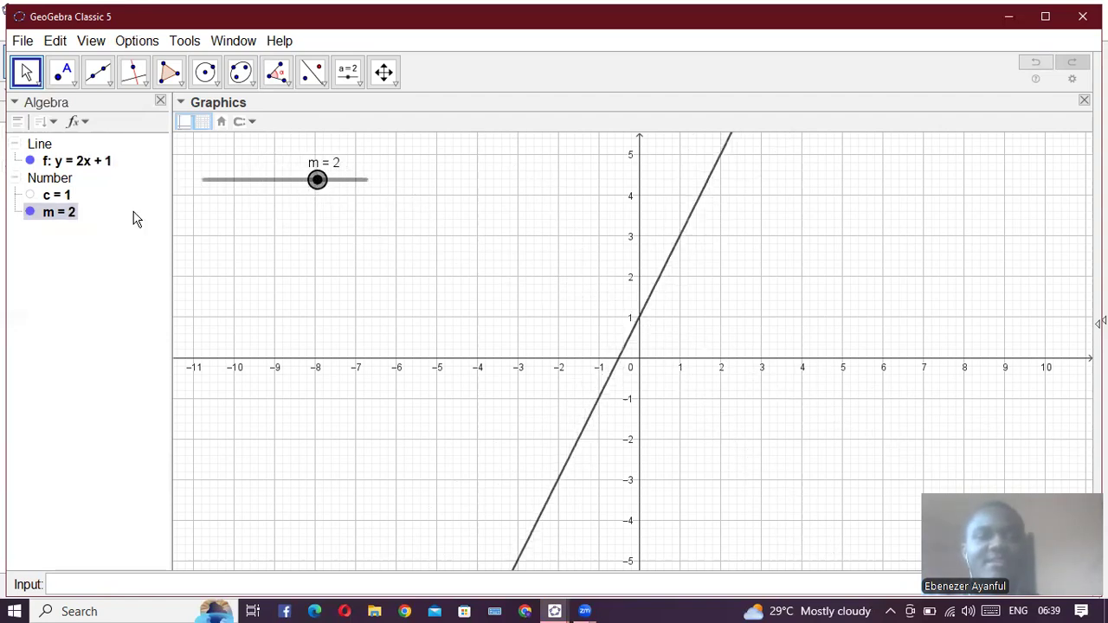
# - Show the slider for c and set c to 1.2, and hide both sliders
pyautogui.click(29, 195)
pyautogui.moveTo(300, 214); pyautogui.dragTo(304, 243)
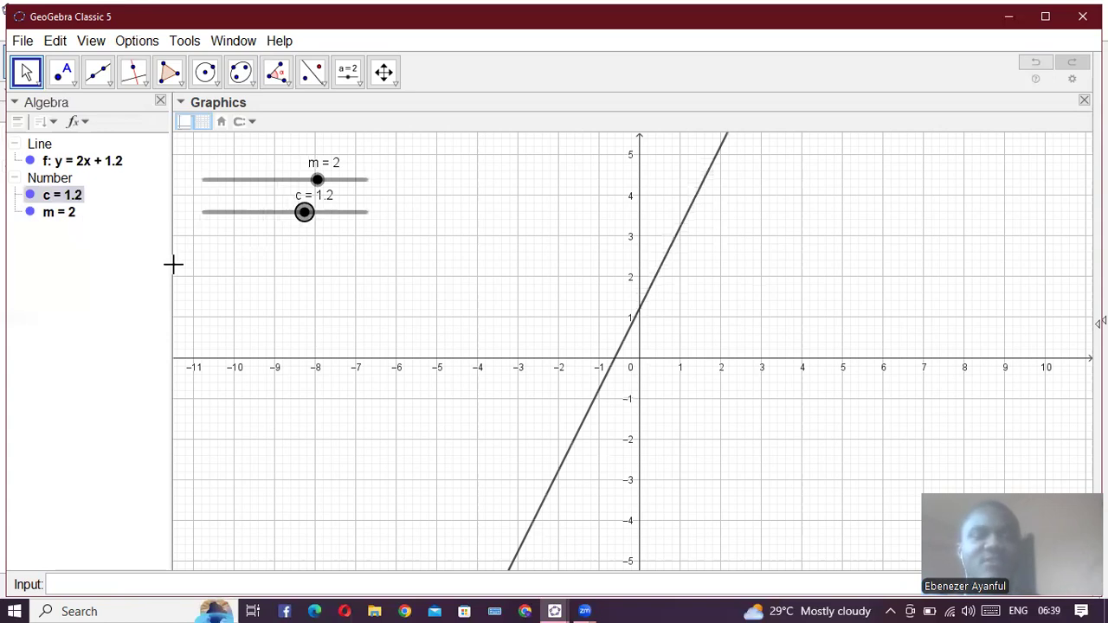
pyautogui.click(30, 212)
pyautogui.click(29, 195)
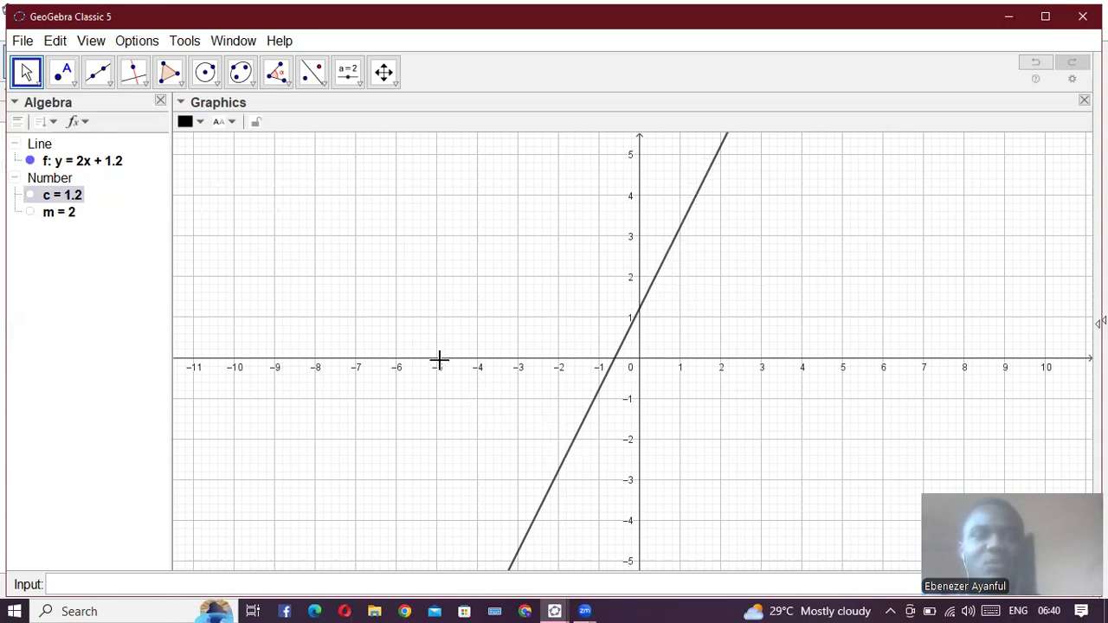
# - Show the slider for m again and vary m through 5 and -1.5, ending at its minimum of -5
pyautogui.click(30, 213)
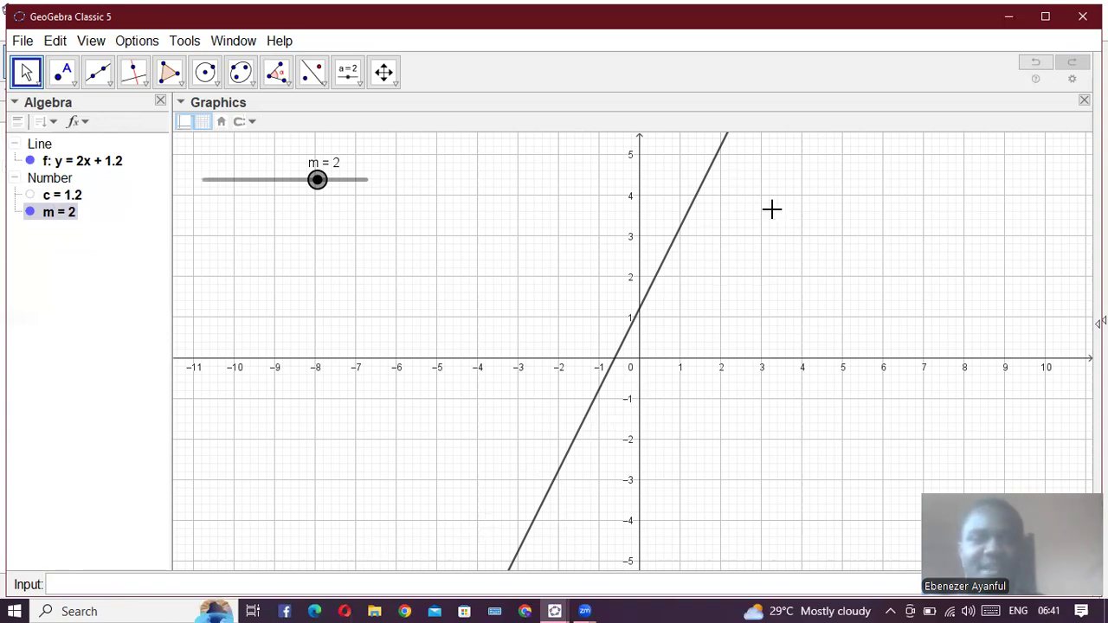
pyautogui.moveTo(318, 184); pyautogui.dragTo(384, 181)
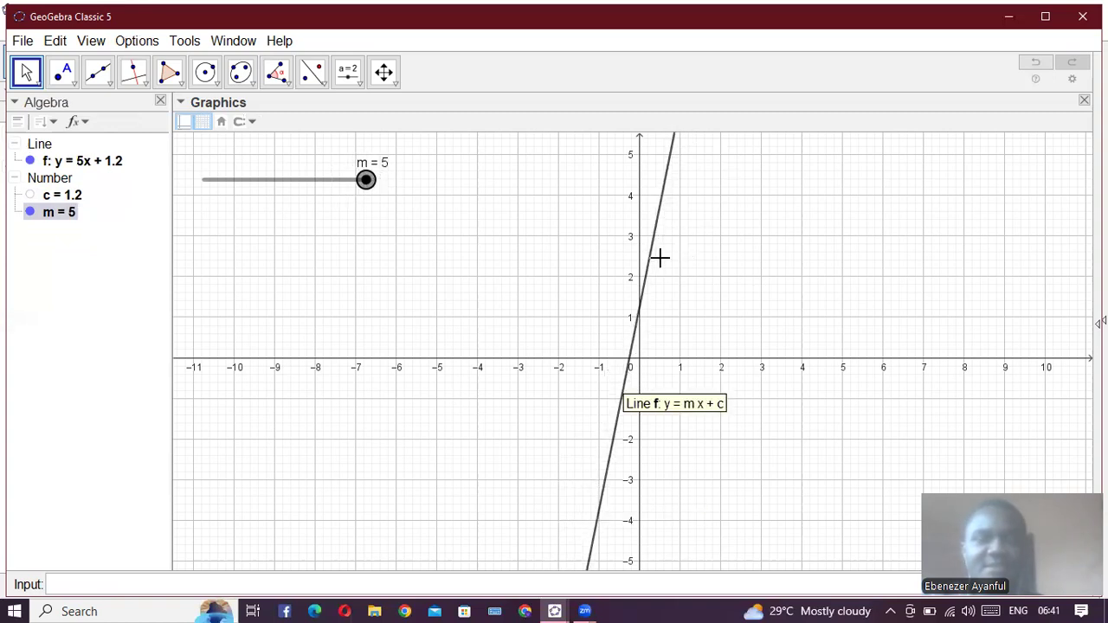
pyautogui.moveTo(366, 183); pyautogui.dragTo(260, 201)
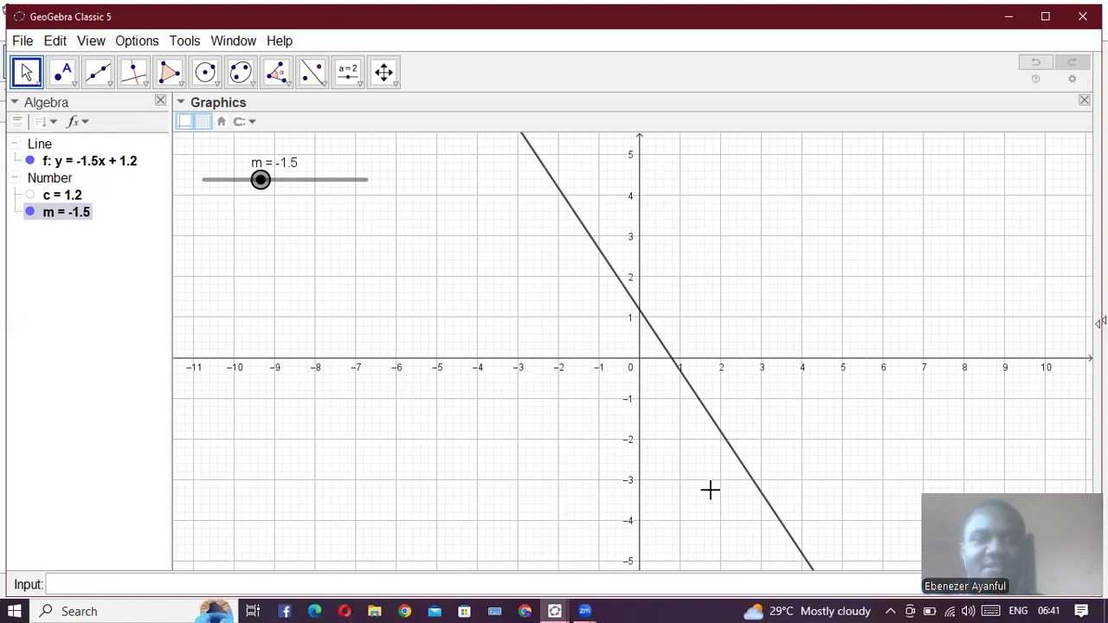
pyautogui.moveTo(258, 181); pyautogui.dragTo(193, 190)
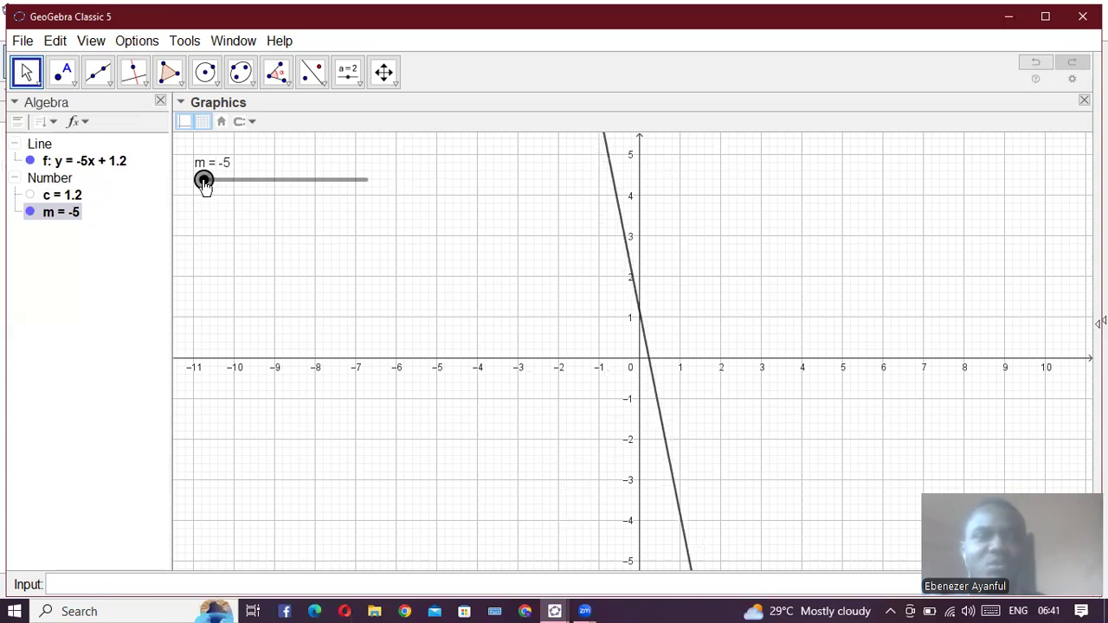
# - Swing m between negative and positive values such as -1.3, 2.3, -2.2 and 2.7, ending at 5
pyautogui.moveTo(205, 186); pyautogui.dragTo(265, 187)
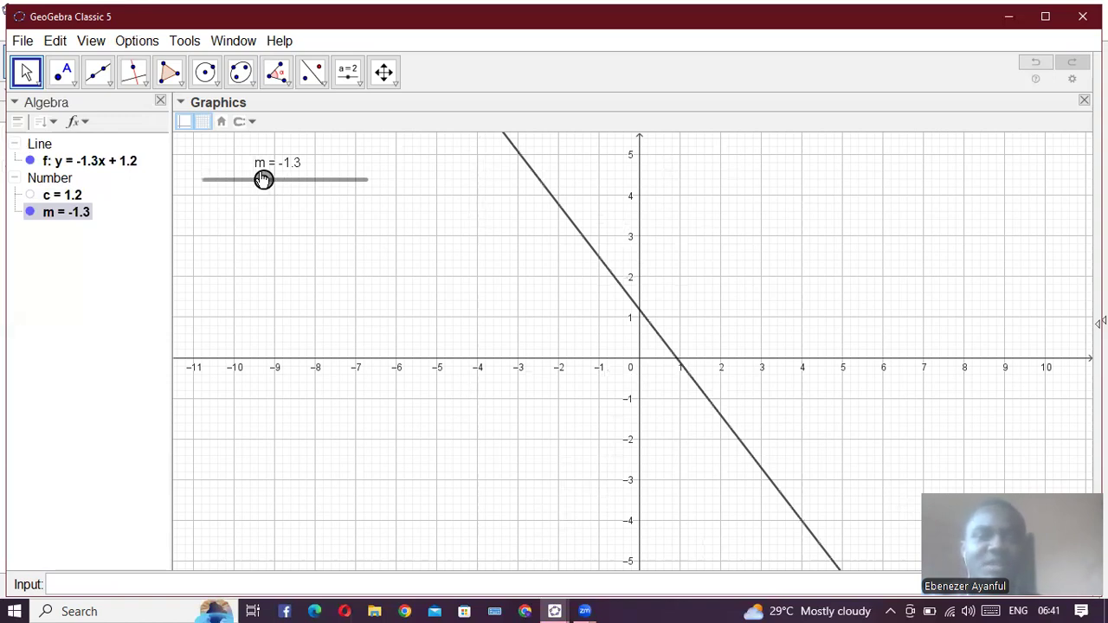
pyautogui.click(325, 189)
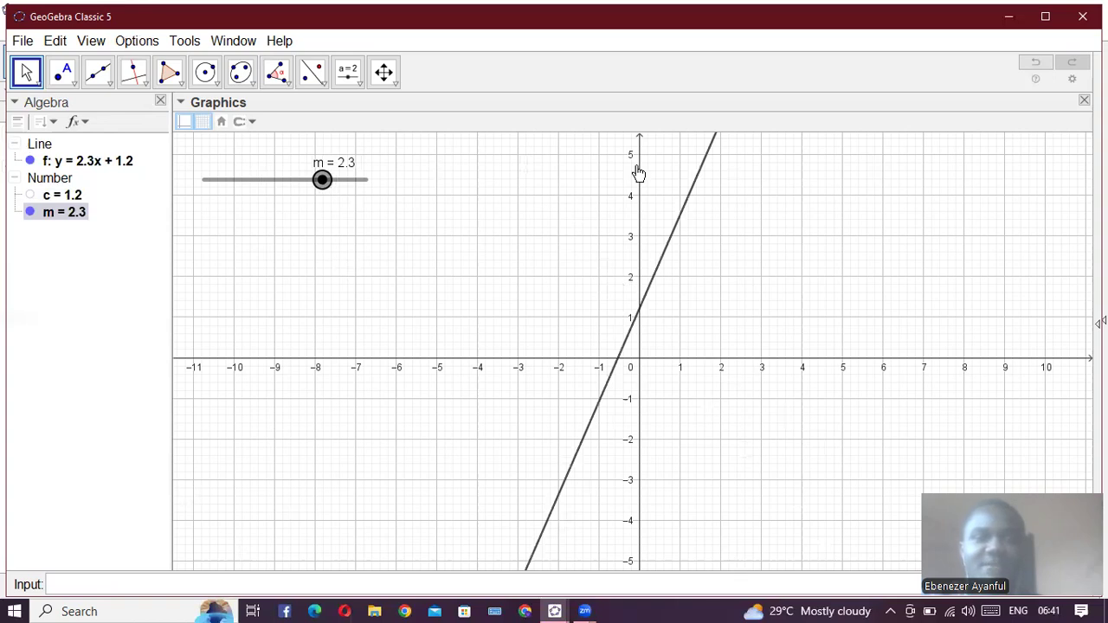
pyautogui.click(249, 190)
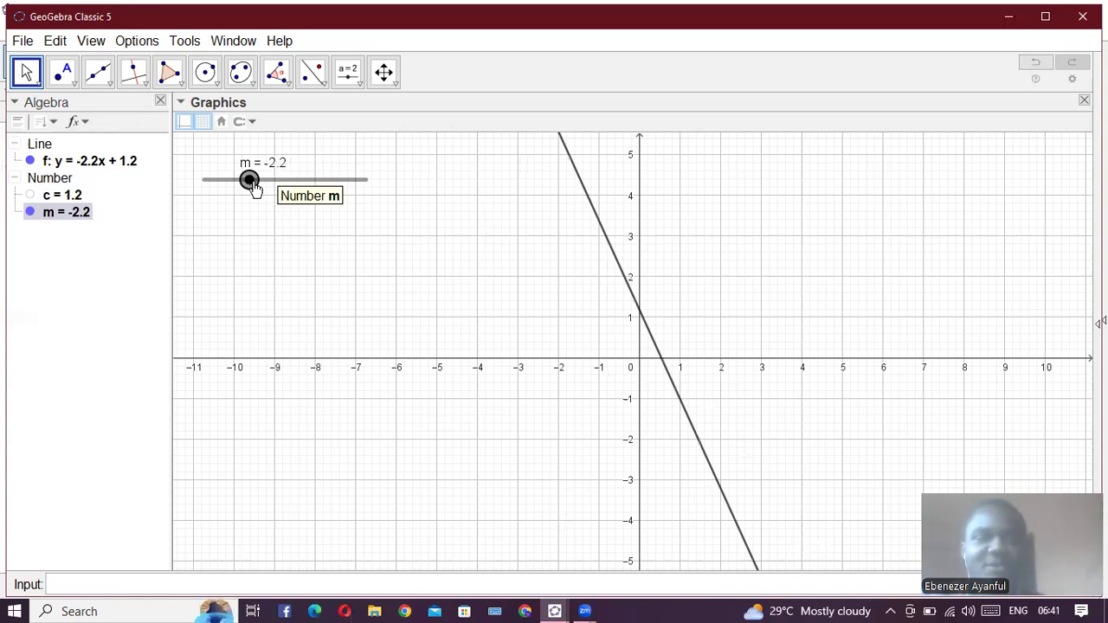
pyautogui.click(299, 190)
pyautogui.click(329, 194)
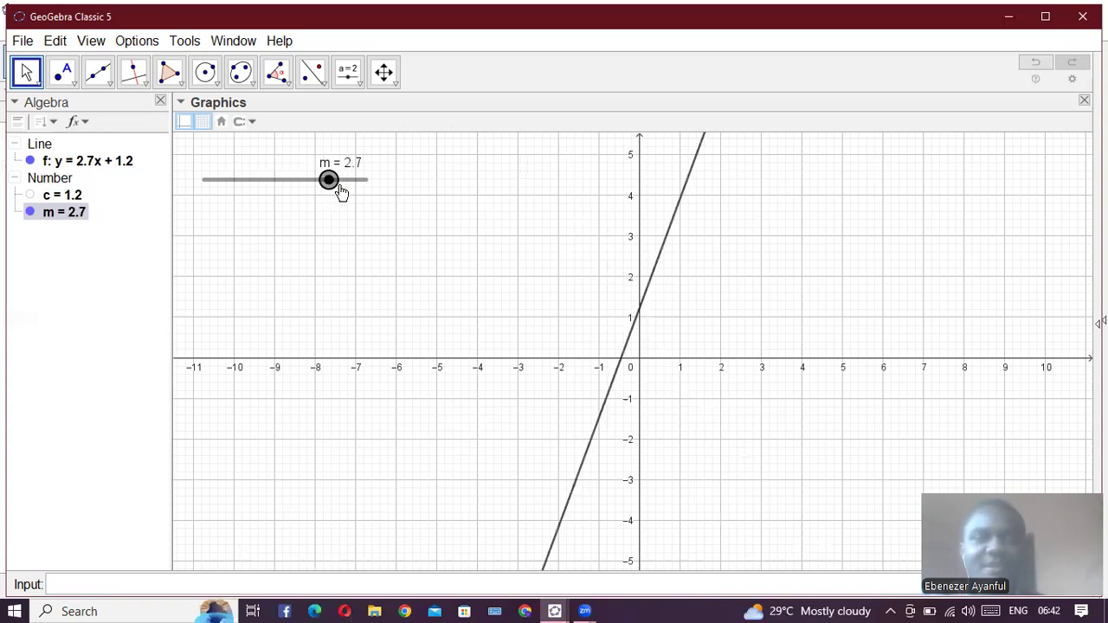
pyautogui.moveTo(345, 190); pyautogui.dragTo(369, 191)
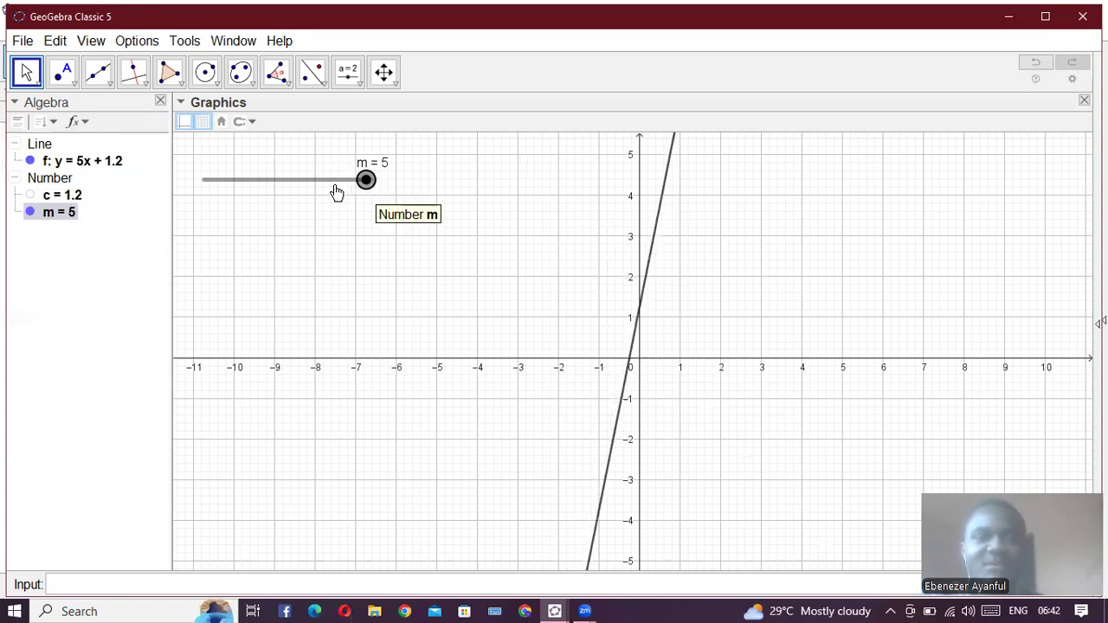
# - Lower m to 0 to make the line horizontal, and raise it to 1.7
pyautogui.click(305, 200)
pyautogui.moveTo(302, 201); pyautogui.dragTo(285, 214)
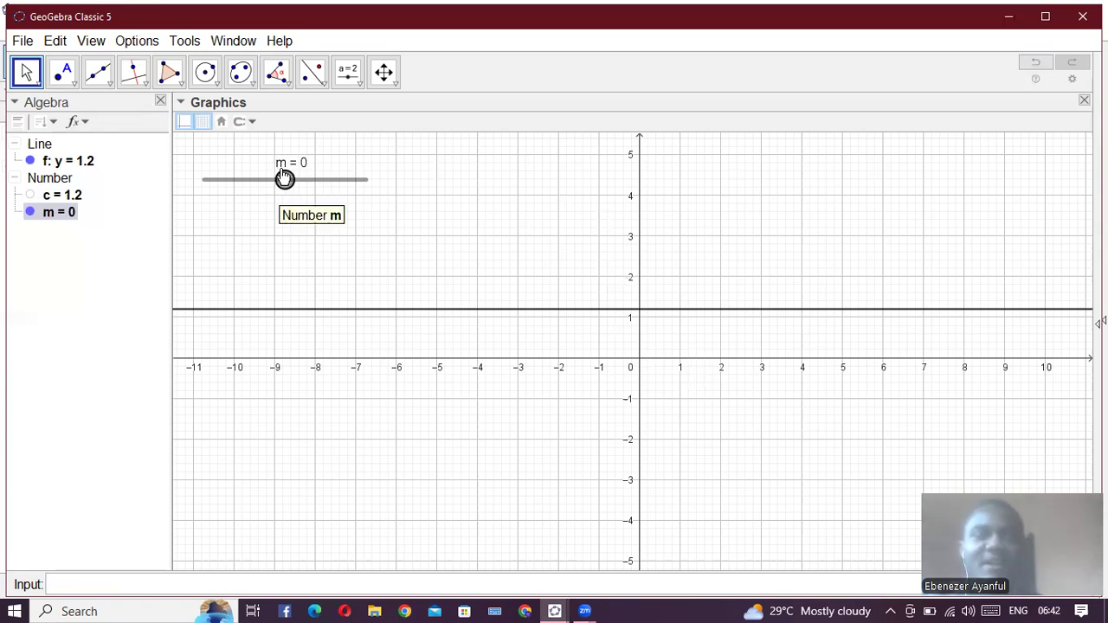
pyautogui.moveTo(285, 179); pyautogui.dragTo(313, 178)
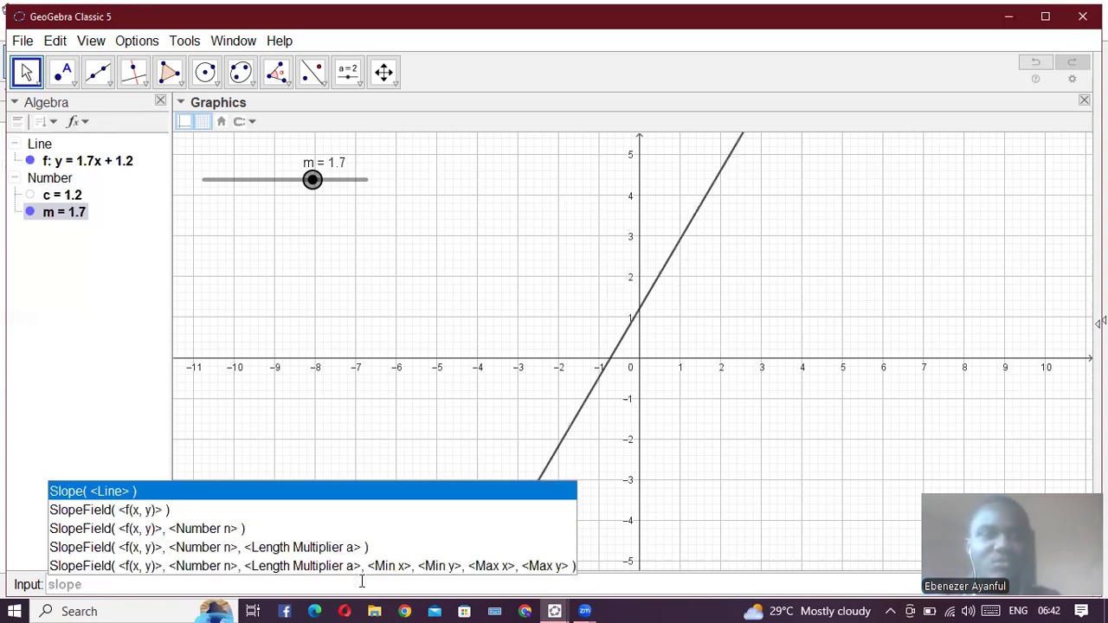
# - Create the slope triangle of line f with the Slope command
pyautogui.press('Return')
pyautogui.write('f')
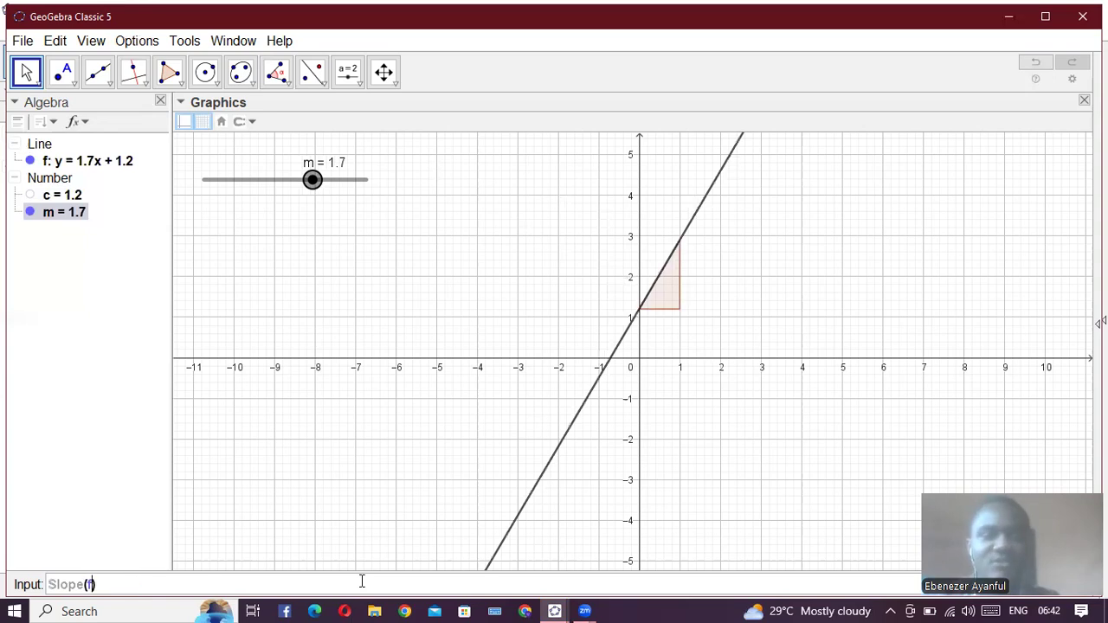
pyautogui.press('Return')
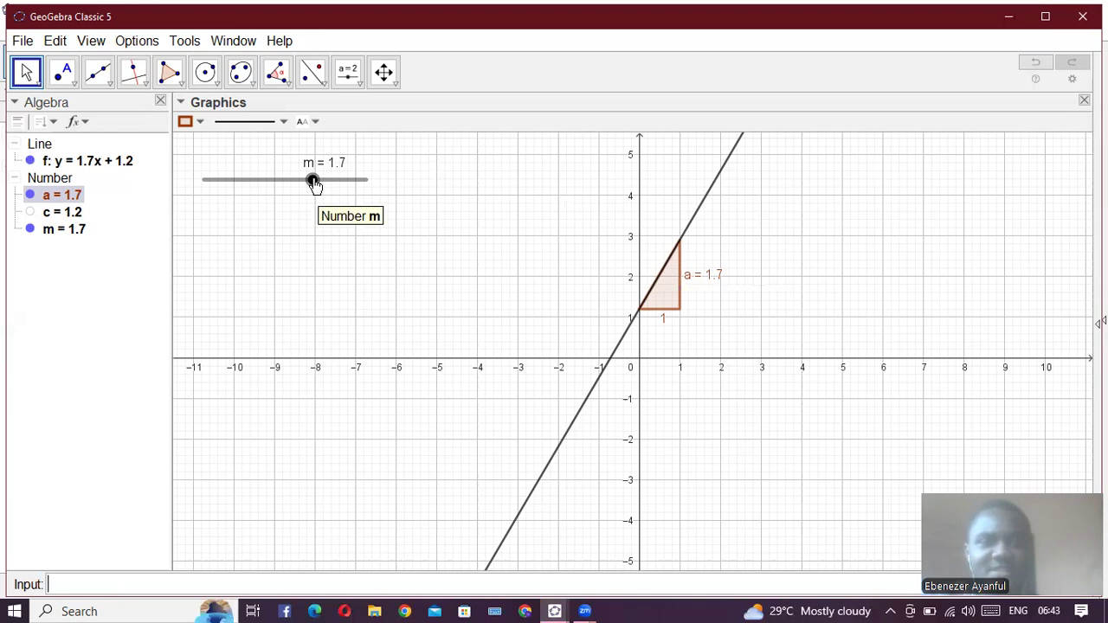
# - Vary m through 3.2 and 5 with the slope triangle shown, ending at 3.8
pyautogui.moveTo(314, 184); pyautogui.dragTo(337, 187)
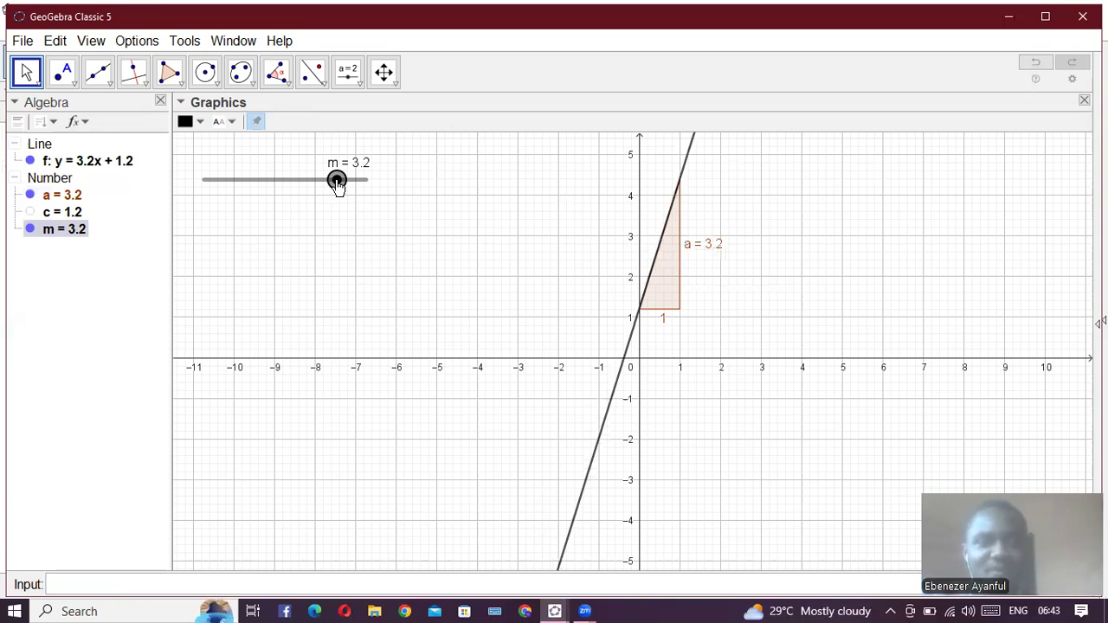
pyautogui.moveTo(337, 184); pyautogui.dragTo(378, 197)
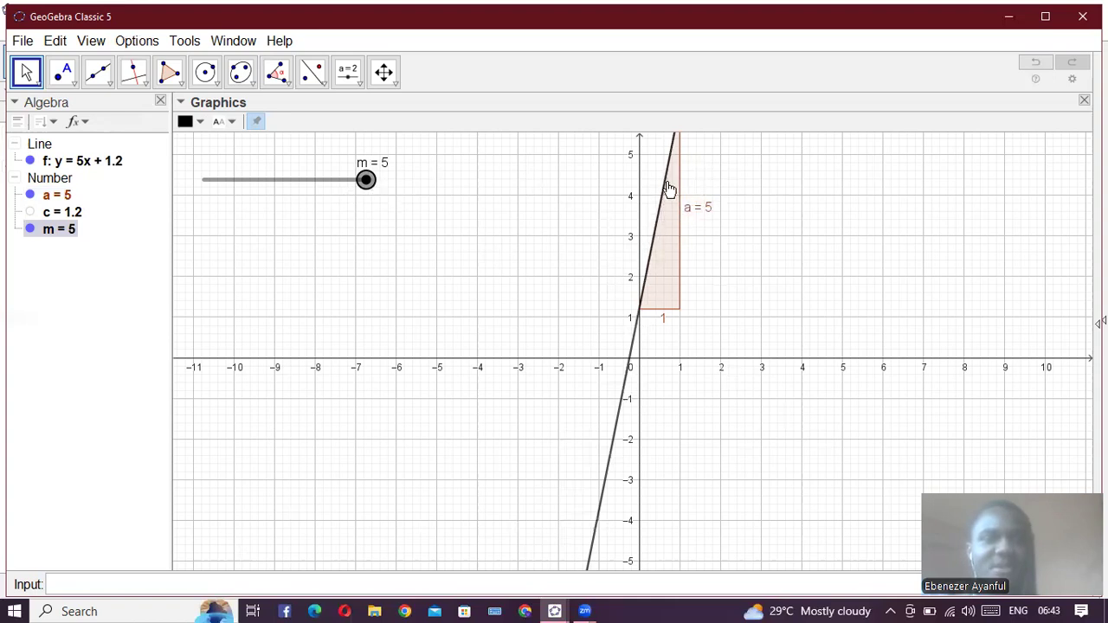
pyautogui.moveTo(365, 180); pyautogui.dragTo(348, 179)
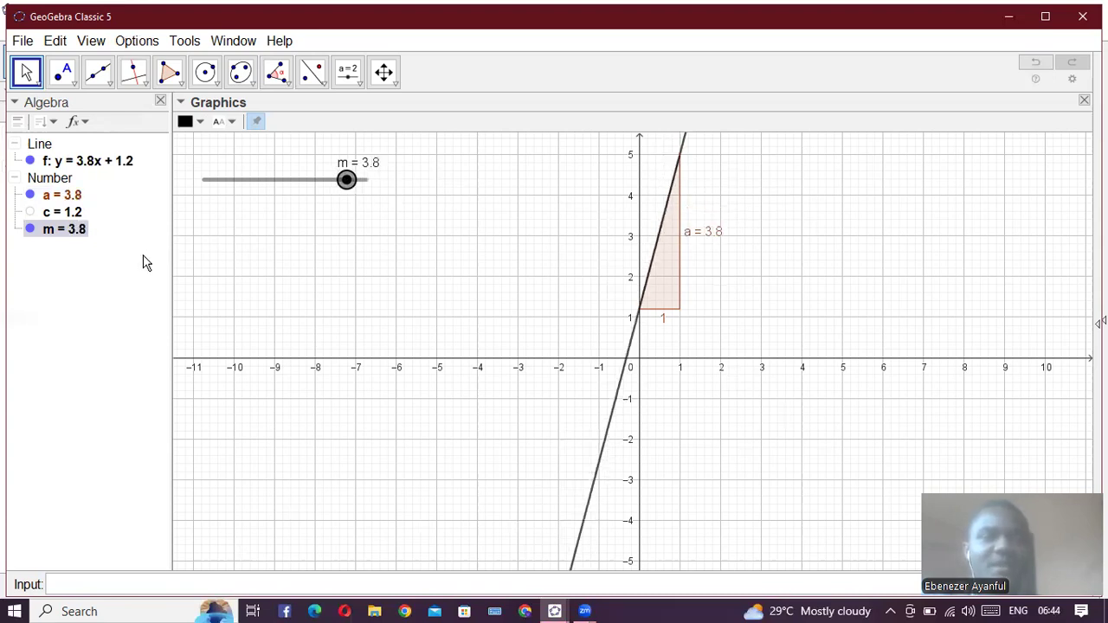
# - Hide the slope triangle and the slider for m, and show the slider for c
pyautogui.click(30, 196)
pyautogui.click(30, 228)
pyautogui.click(30, 212)
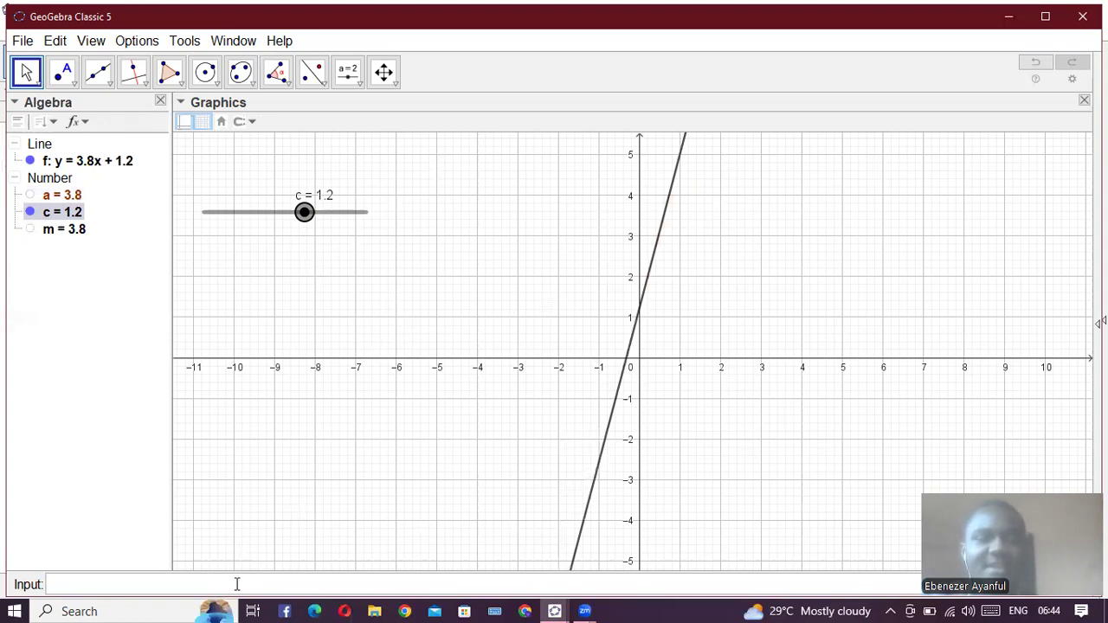
# - Create the intersection point of line f and the y-axis with the command Intersect(f, yAxis)
pyautogui.write('intersect')
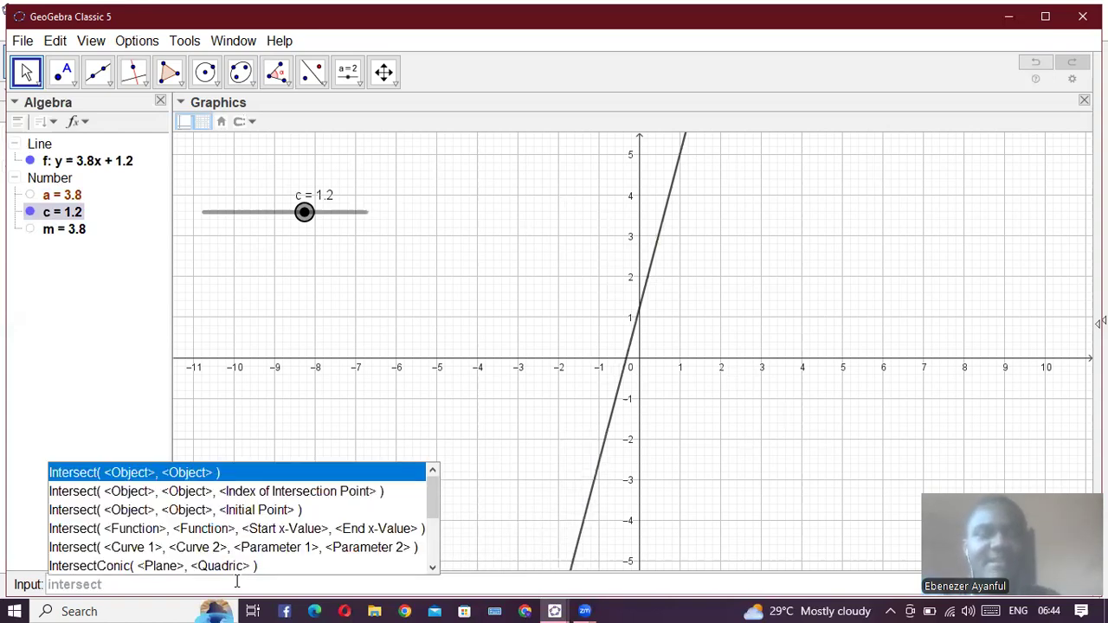
pyautogui.press('Return')
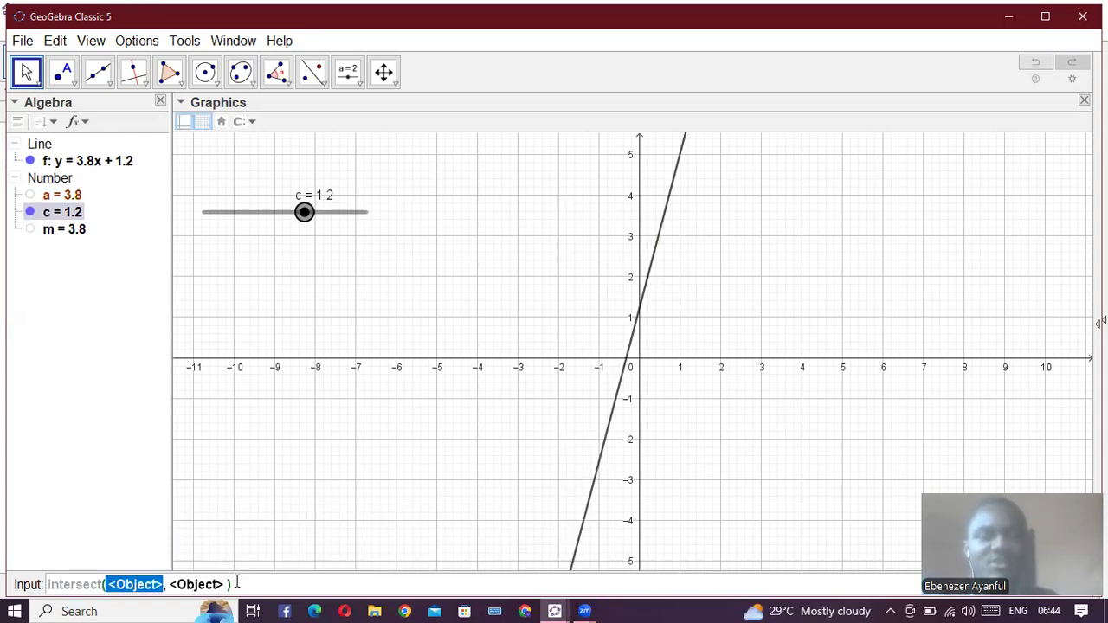
pyautogui.write('f')
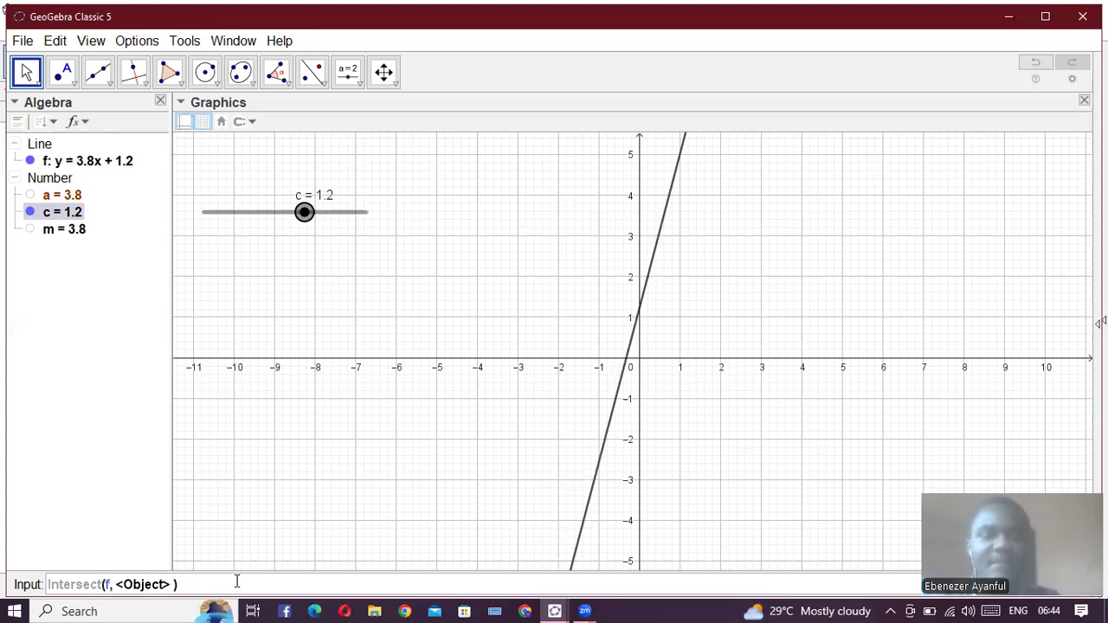
pyautogui.press('Tab')
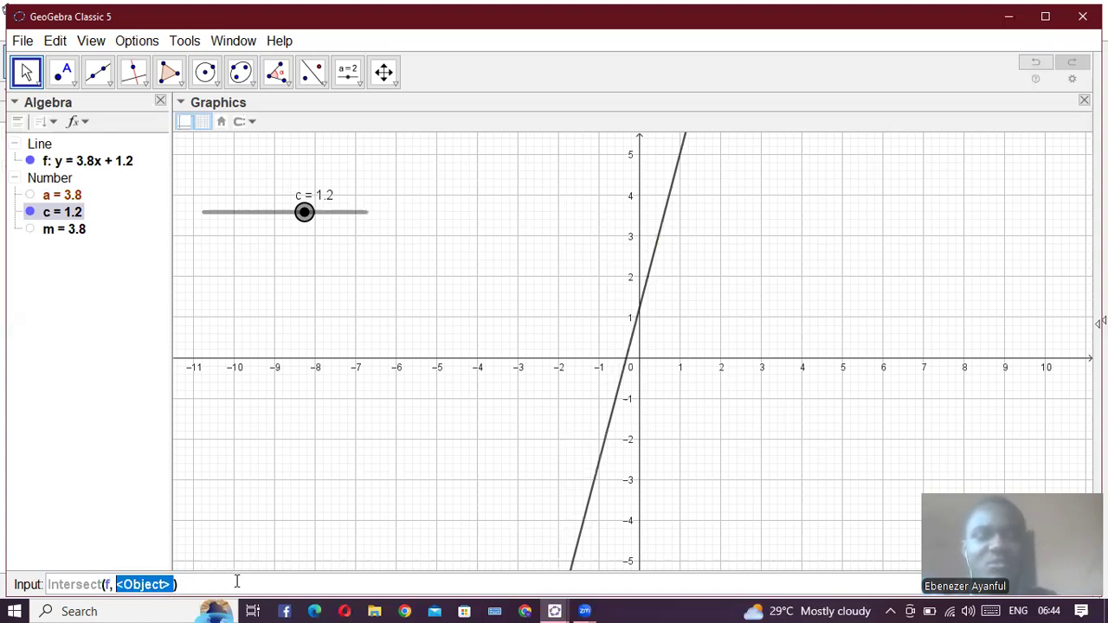
pyautogui.write('yAxis')
pyautogui.press('Return')
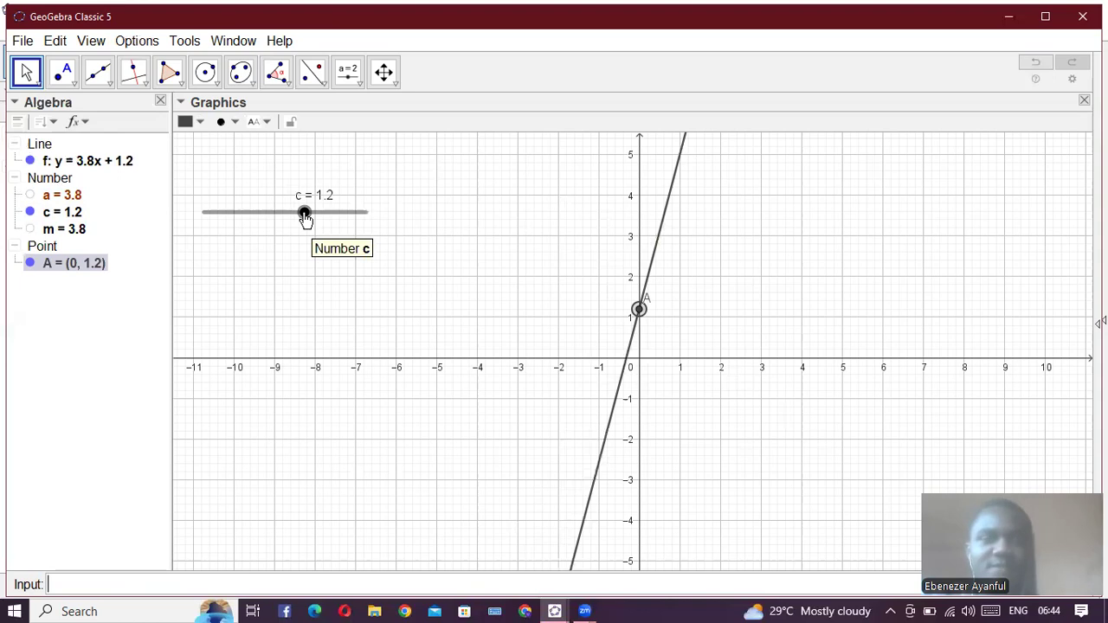
# - Vary c through 2.5, -0.8, 2 and 3.6 to move the line's y-intercept, ending at c = 5
pyautogui.moveTo(316, 216); pyautogui.dragTo(325, 214)
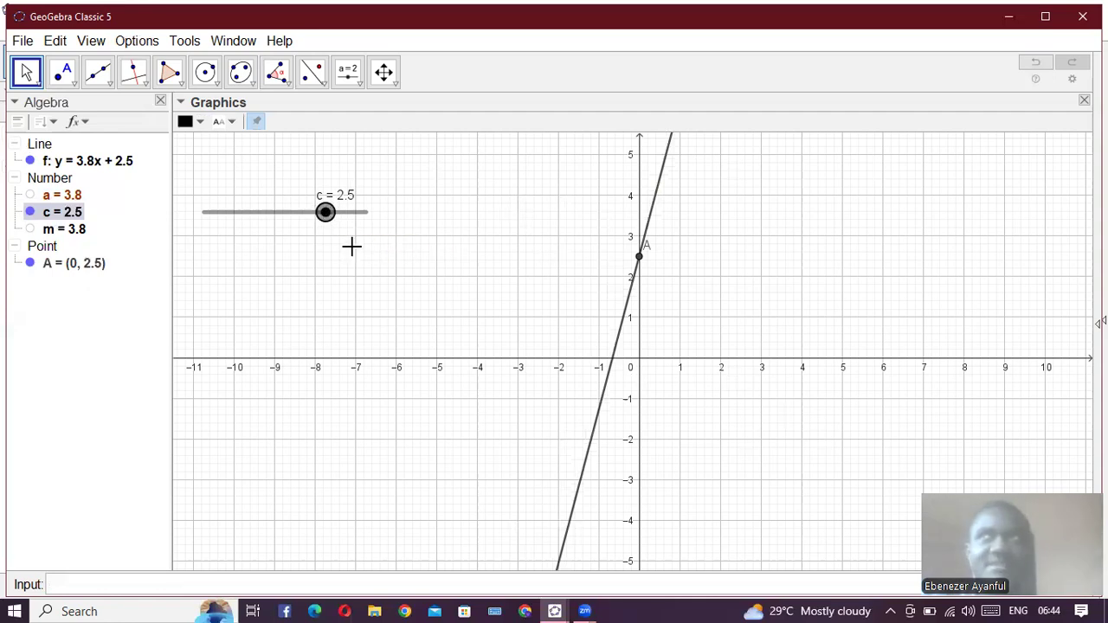
pyautogui.moveTo(329, 216); pyautogui.dragTo(277, 220)
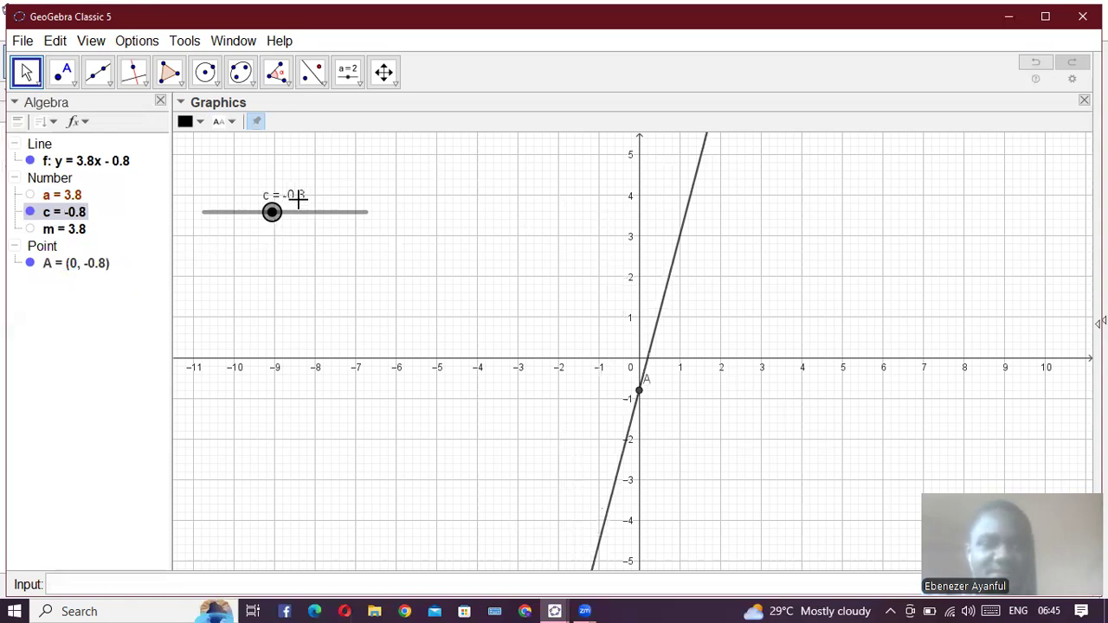
pyautogui.click(320, 222)
pyautogui.moveTo(335, 228); pyautogui.dragTo(318, 254)
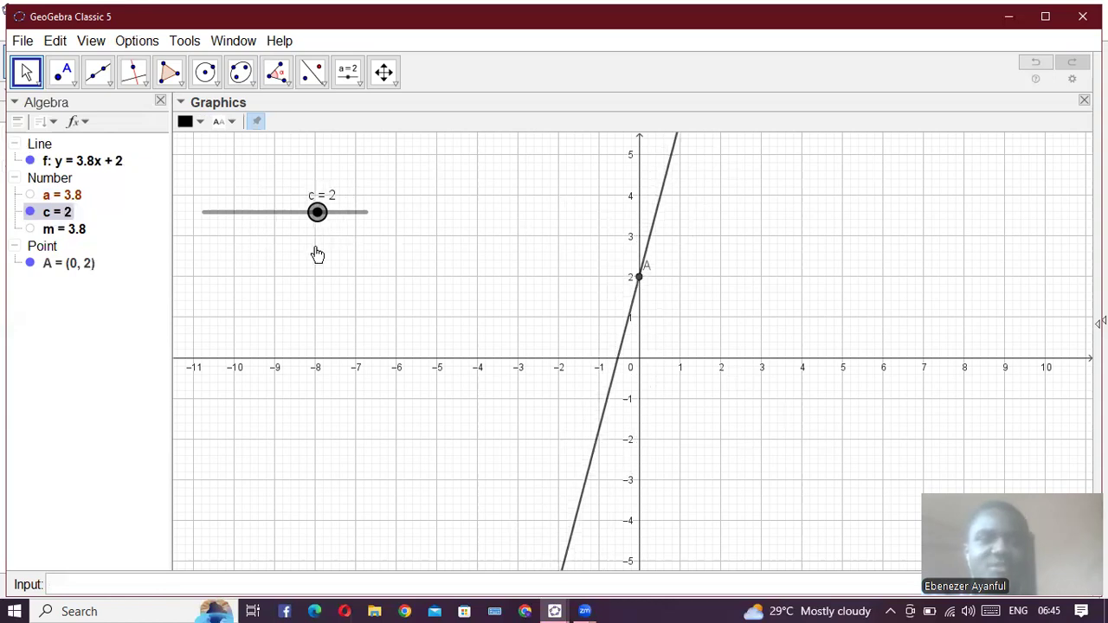
pyautogui.click(344, 235)
pyautogui.click(345, 234)
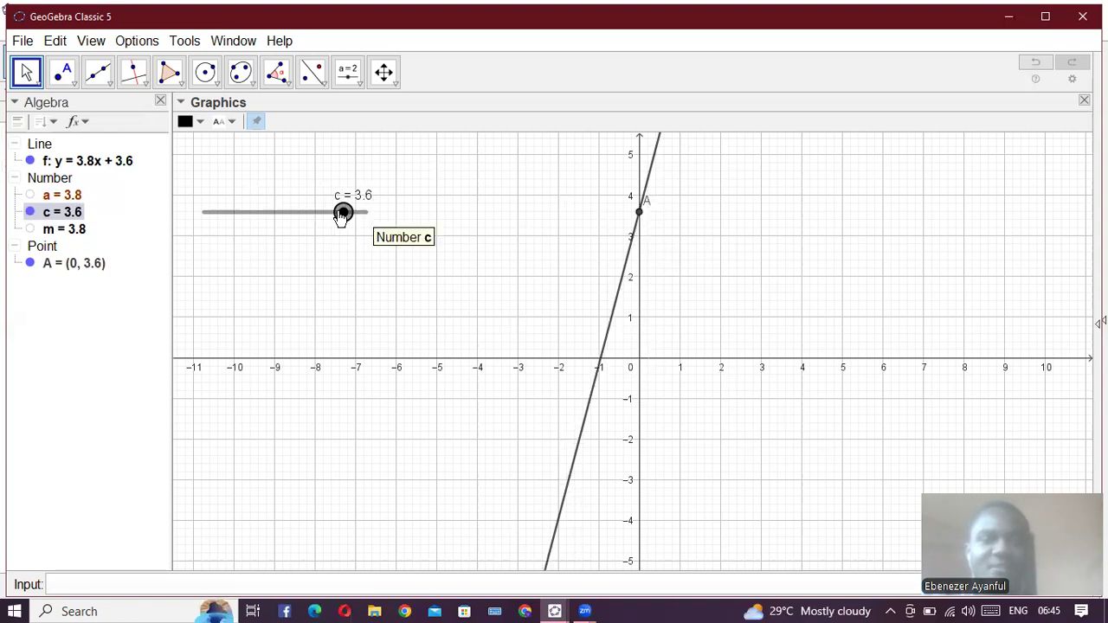
pyautogui.moveTo(342, 215); pyautogui.dragTo(416, 262)
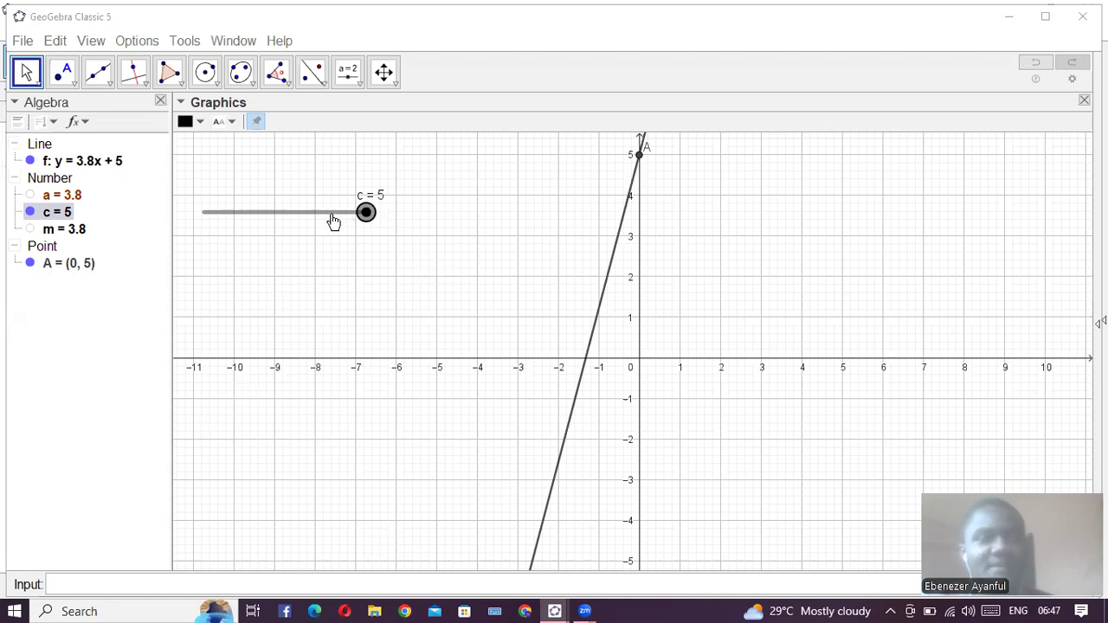
# - Show the slider for m and lower m to -2.5
pyautogui.click(30, 228)
pyautogui.moveTo(346, 179); pyautogui.dragTo(246, 192)
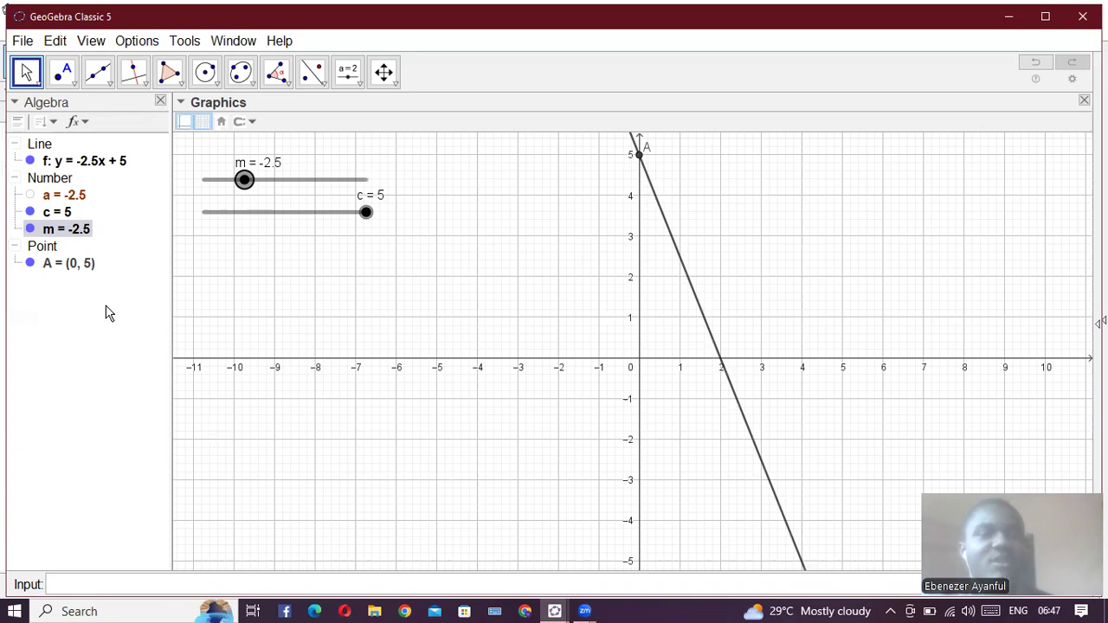
# - Hide point A, the sliders for m and c, and line f to clear the graph
pyautogui.click(29, 262)
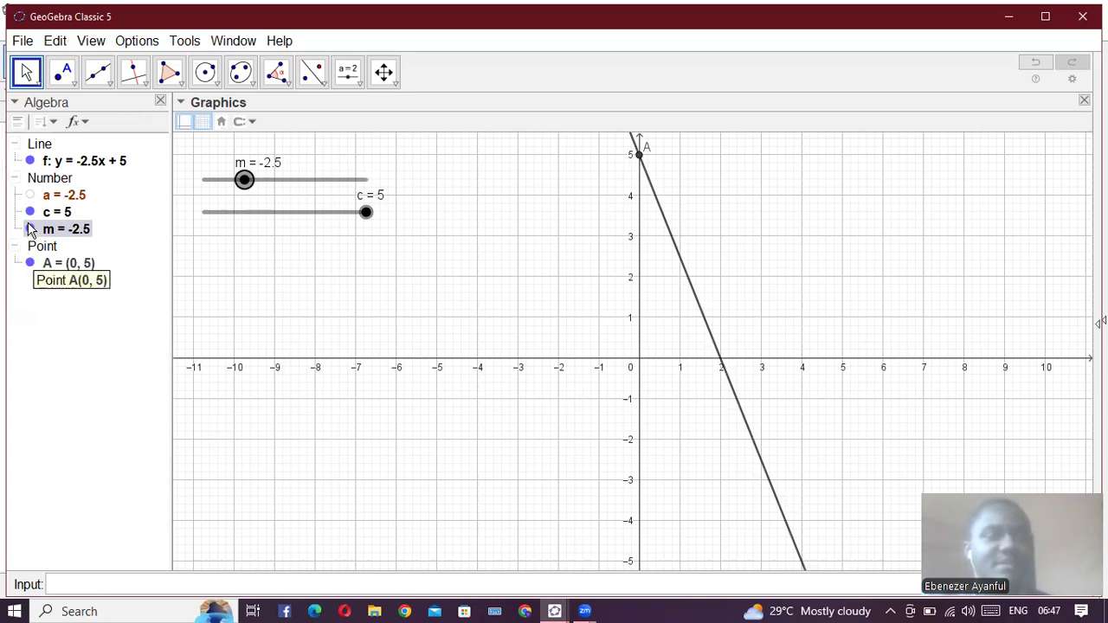
pyautogui.click(29, 229)
pyautogui.click(30, 212)
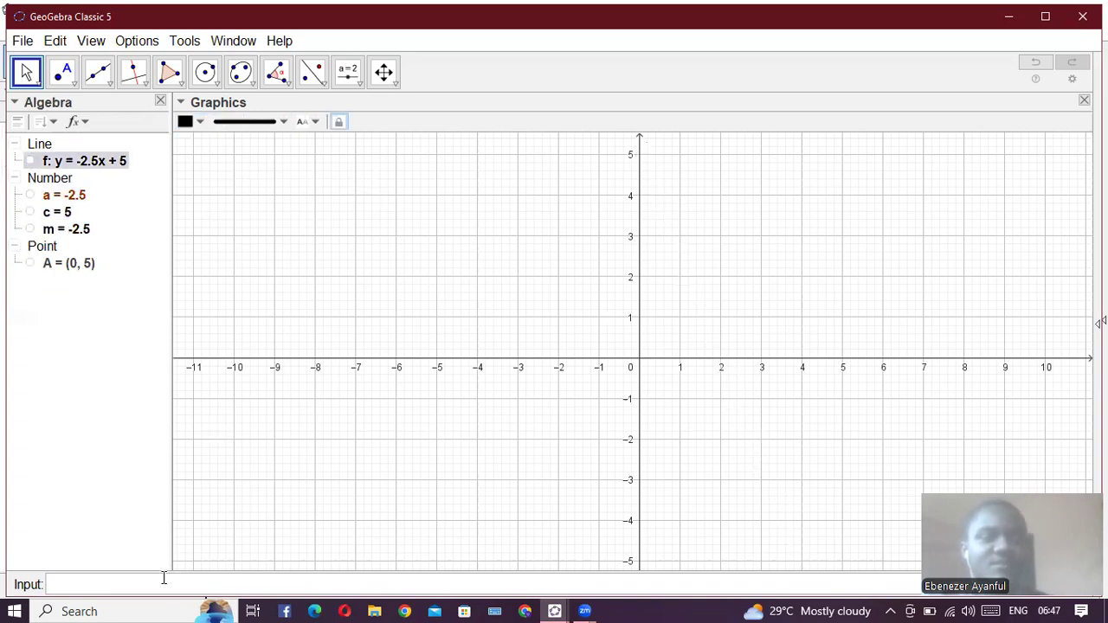
pyautogui.click(162, 586)
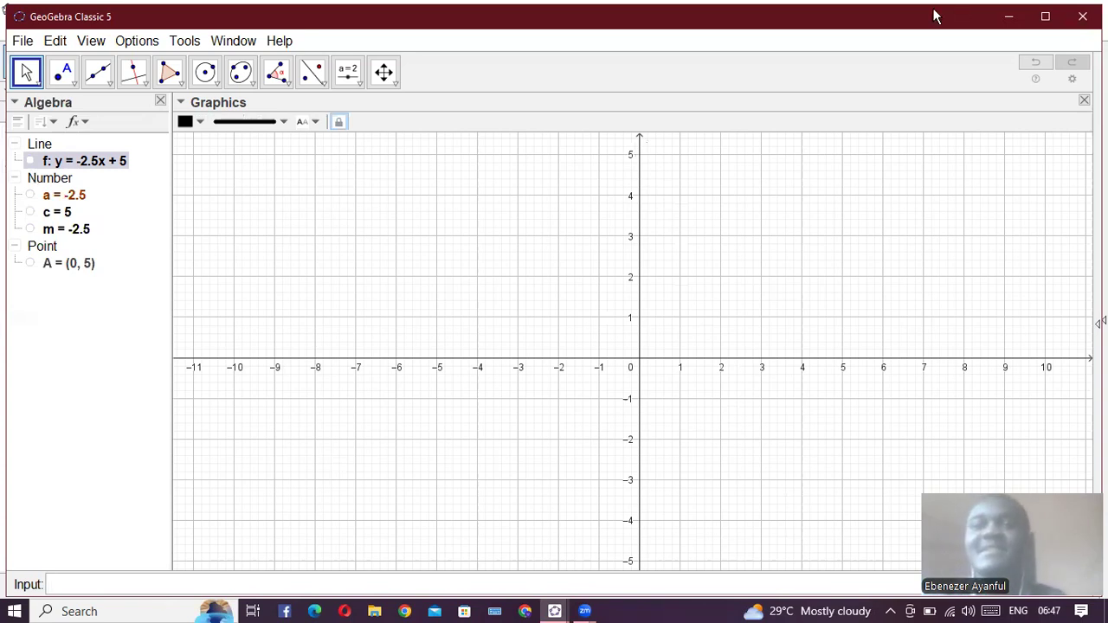
pyautogui.click(762, 47)
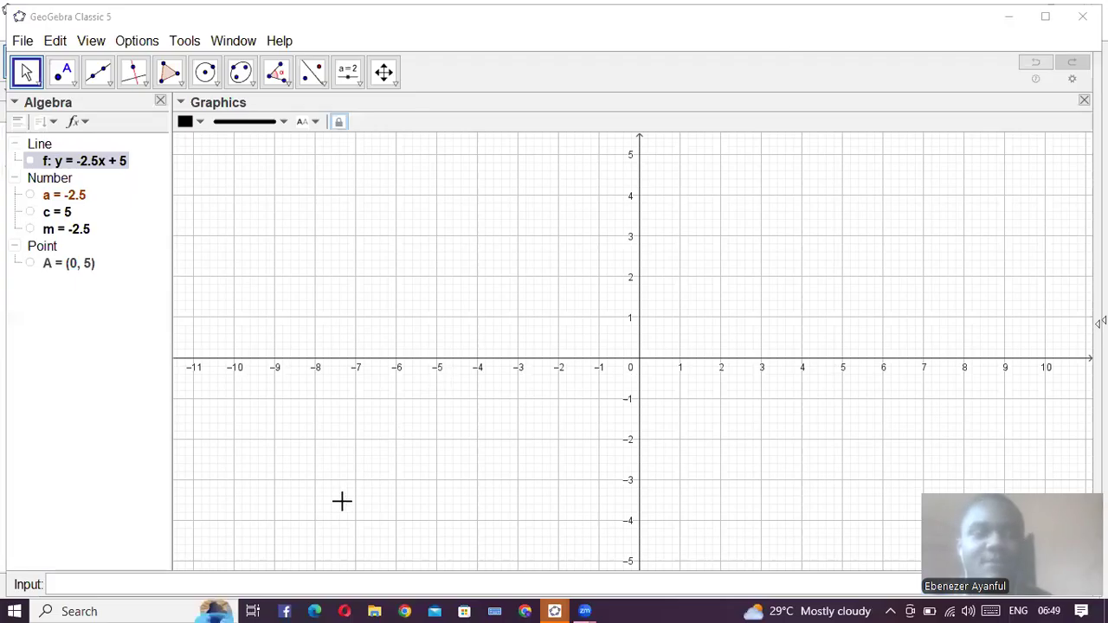
# - Define the three coefficients a_1 = 1, b_1 = 1 and c_1 = 1
pyautogui.click(154, 584)
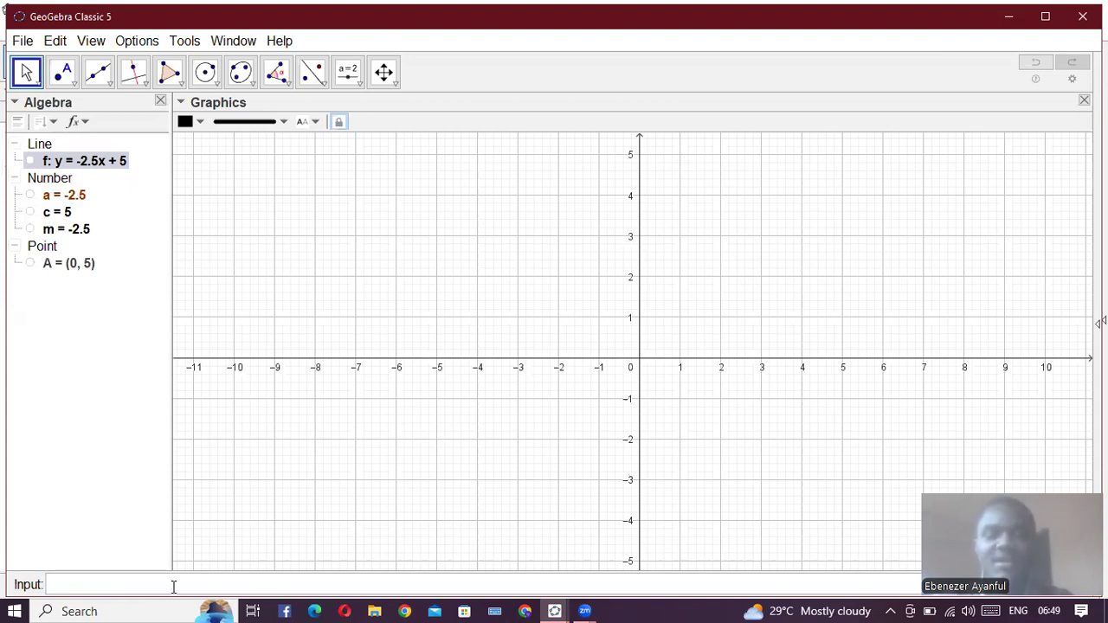
pyautogui.write('a_1 =')
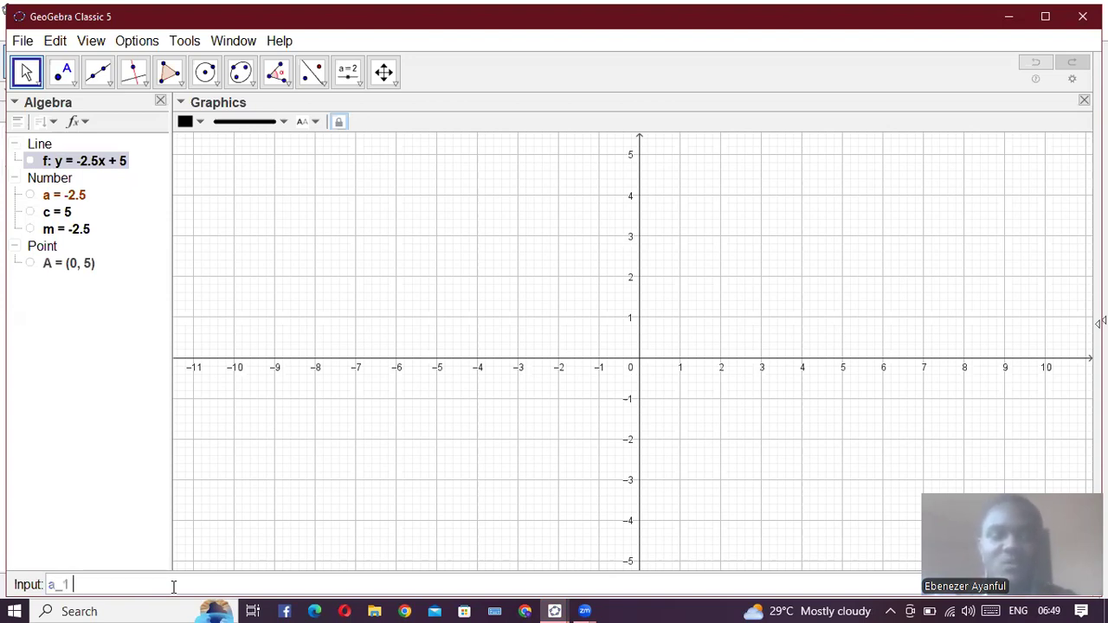
pyautogui.write('1')
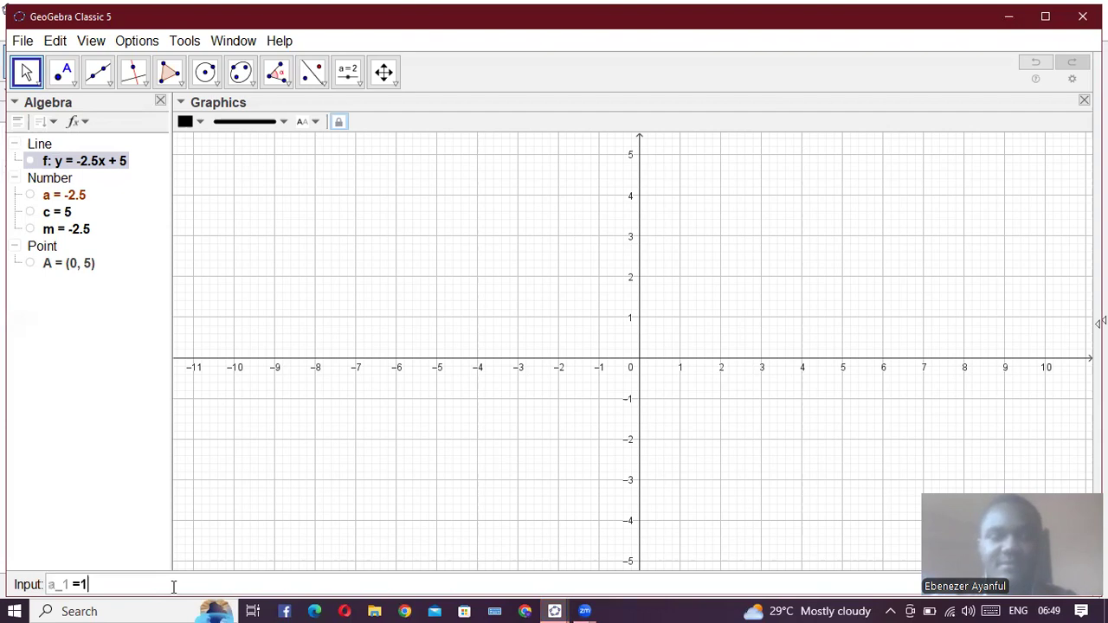
pyautogui.press('Return')
pyautogui.write('b')
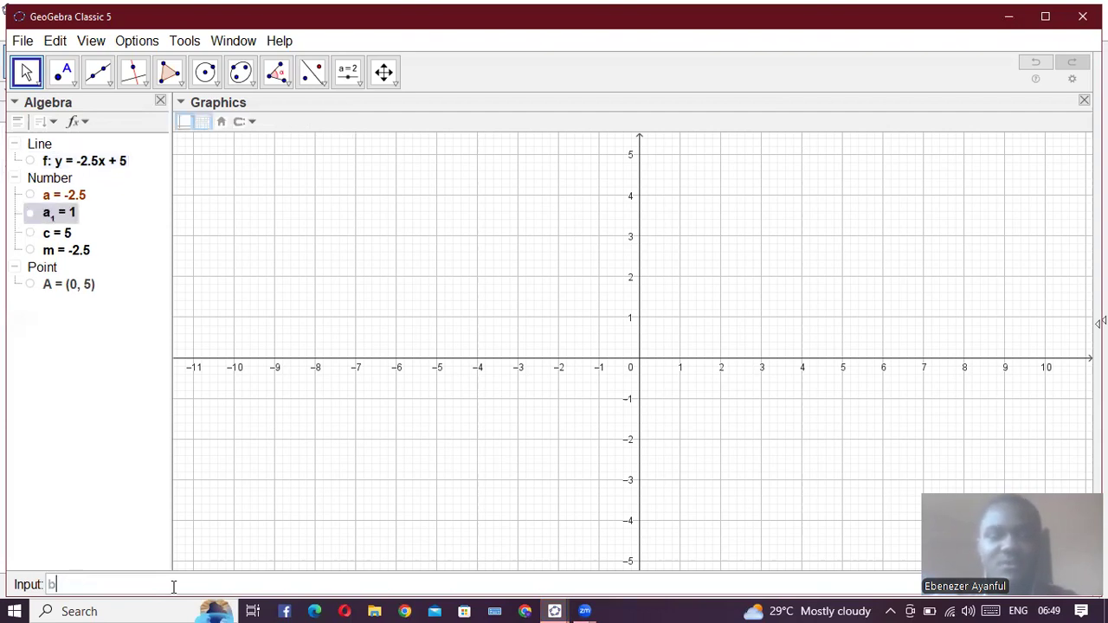
pyautogui.write('_1 =1')
pyautogui.press('Return')
pyautogui.write('c')
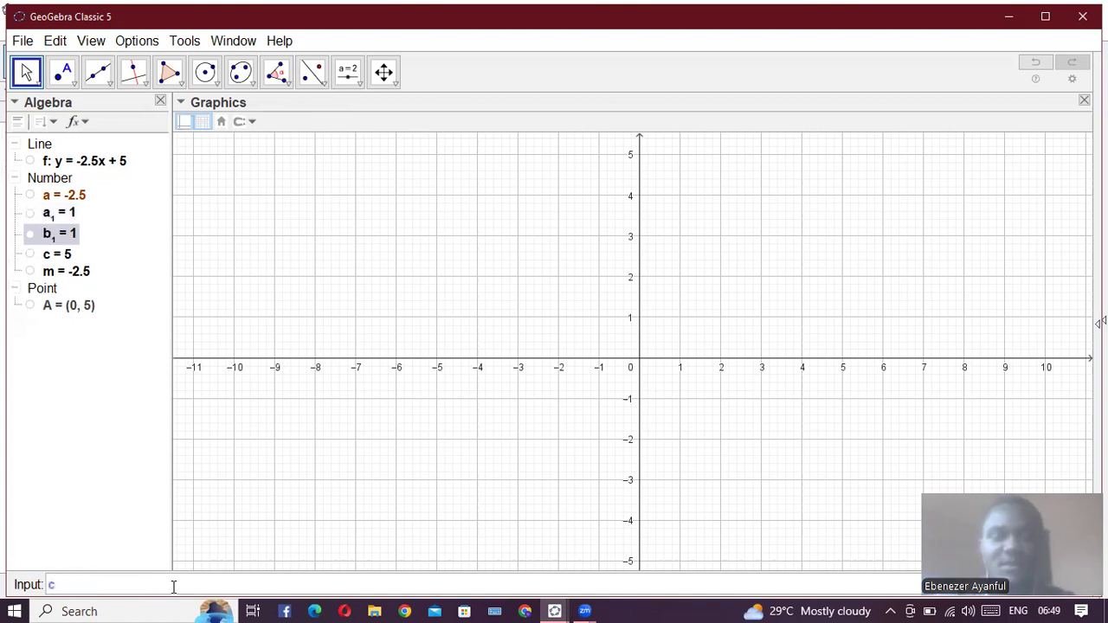
pyautogui.write('_1')
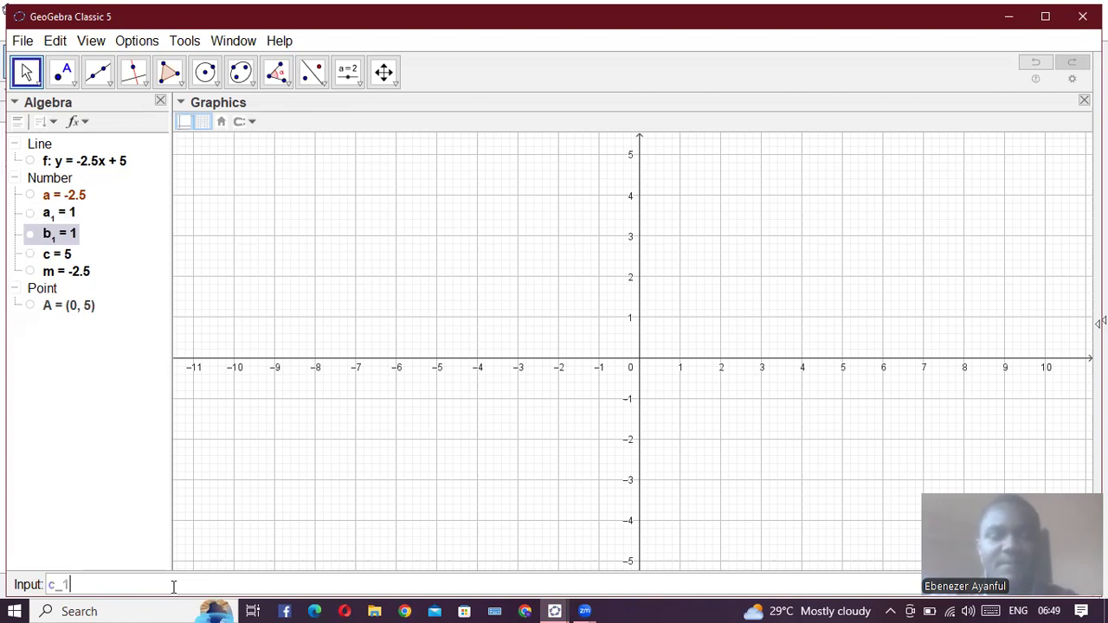
pyautogui.write(' = 1')
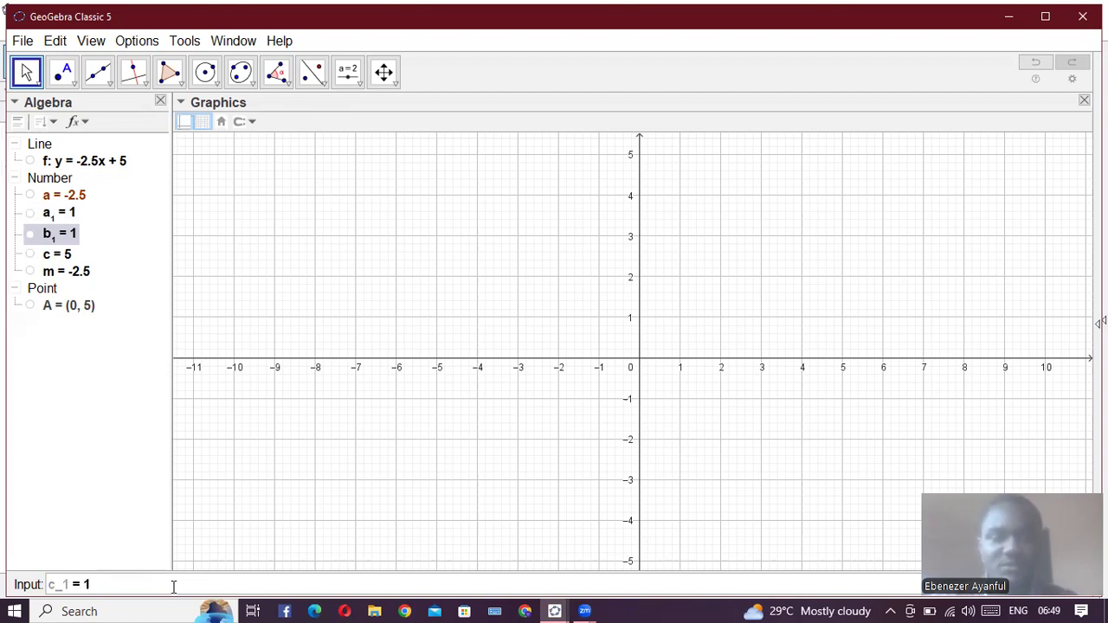
pyautogui.press('Return')
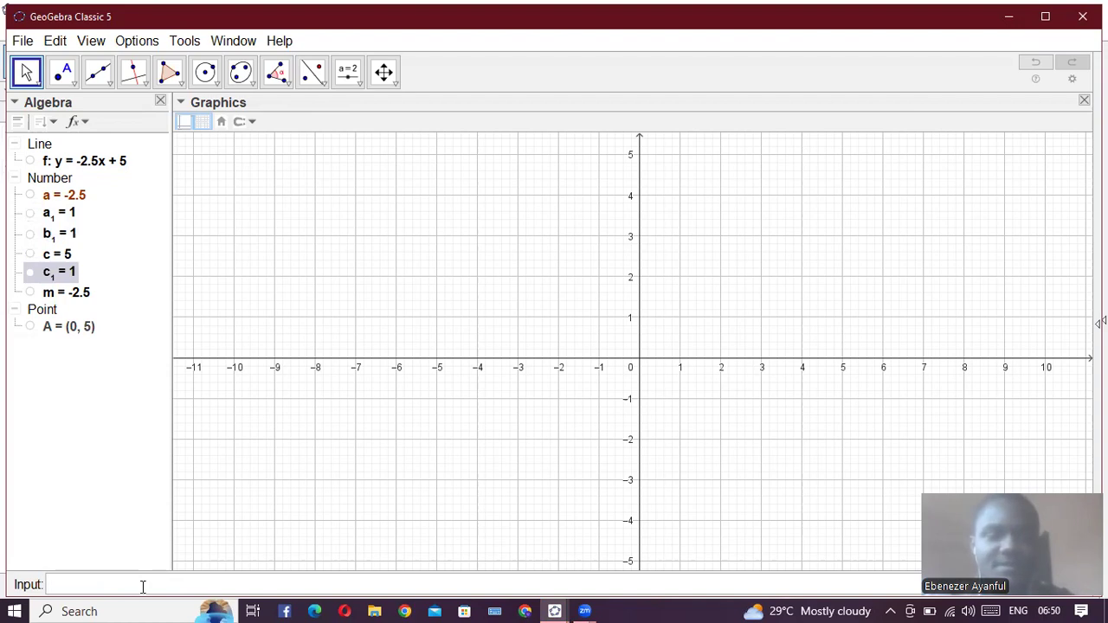
# - Plot the parabola y = a_1x^2 + b_1x + c_1
pyautogui.write('y =')
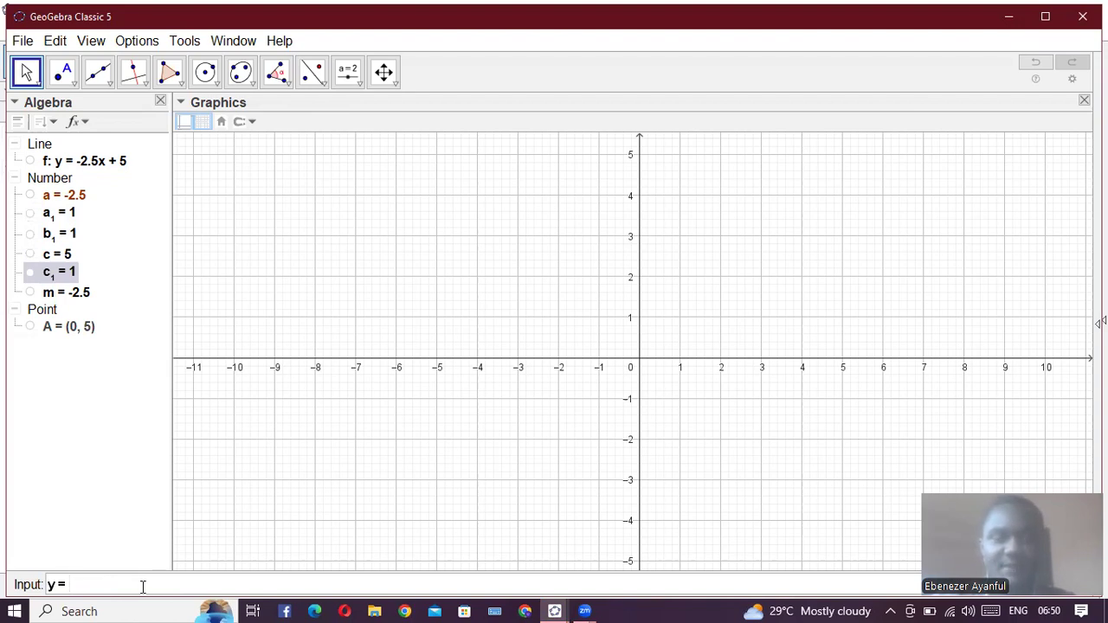
pyautogui.write('aaaaaaaaaaaaaaa')
pyautogui.press('BackSpace')
pyautogui.press('BackSpace')
pyautogui.press('BackSpace')
pyautogui.press('BackSpace')
pyautogui.press('BackSpace')
pyautogui.press('BackSpace')
pyautogui.press('BackSpace')
pyautogui.press('BackSpace')
pyautogui.press('BackSpace')
pyautogui.press('BackSpace')
pyautogui.press('BackSpace')
pyautogui.press('BackSpace')
pyautogui.press('BackSpace')
pyautogui.press('BackSpace')
pyautogui.write('_1')
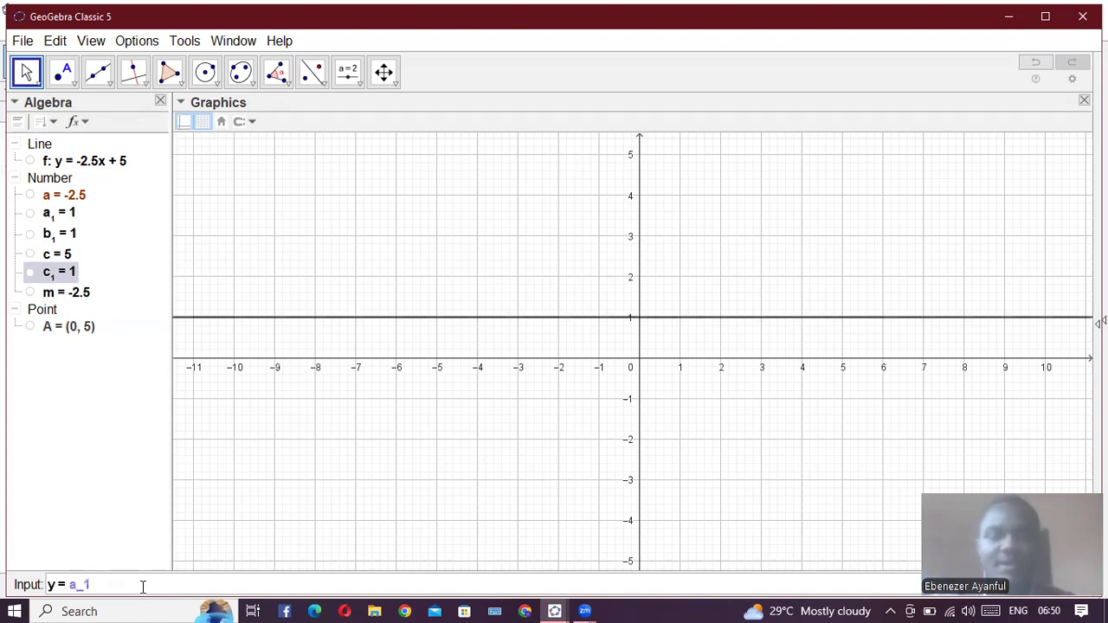
pyautogui.write('x')
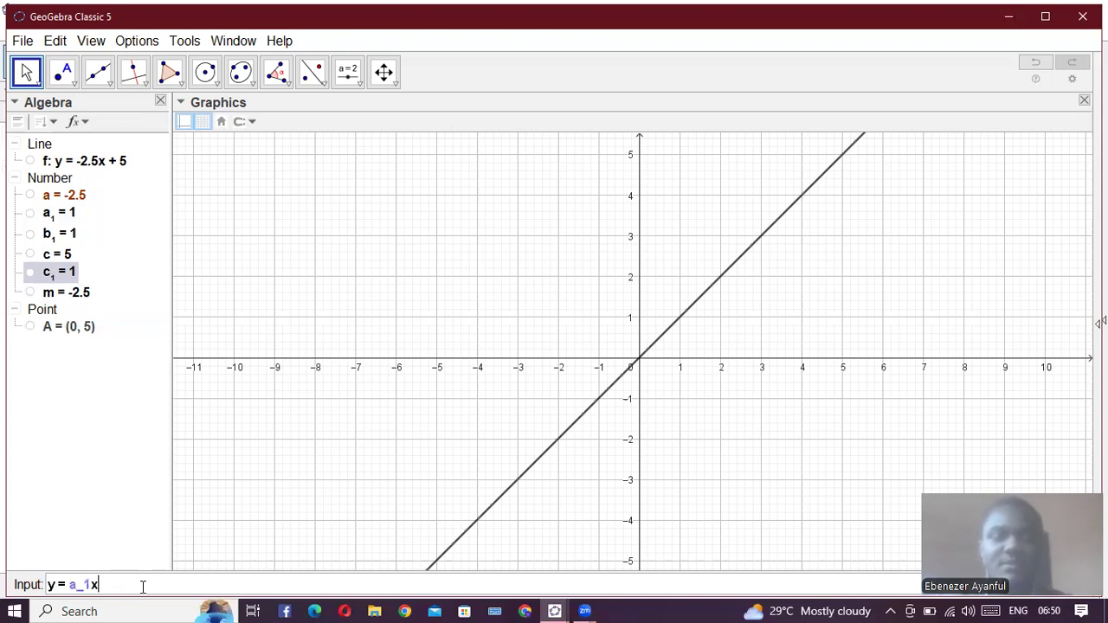
pyautogui.write('^')
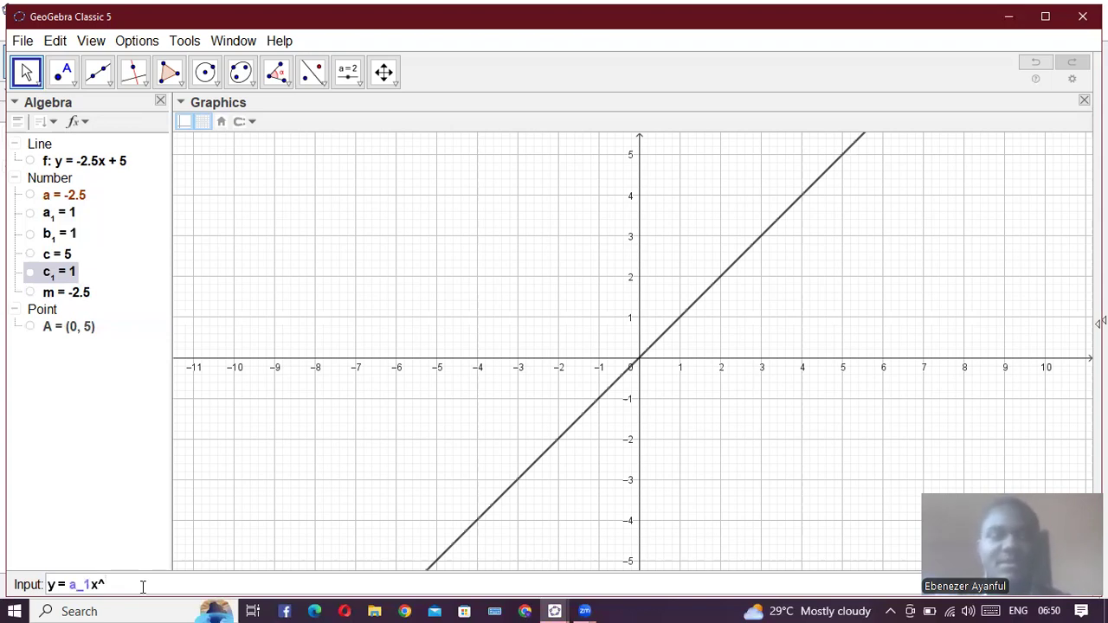
pyautogui.write('2 +')
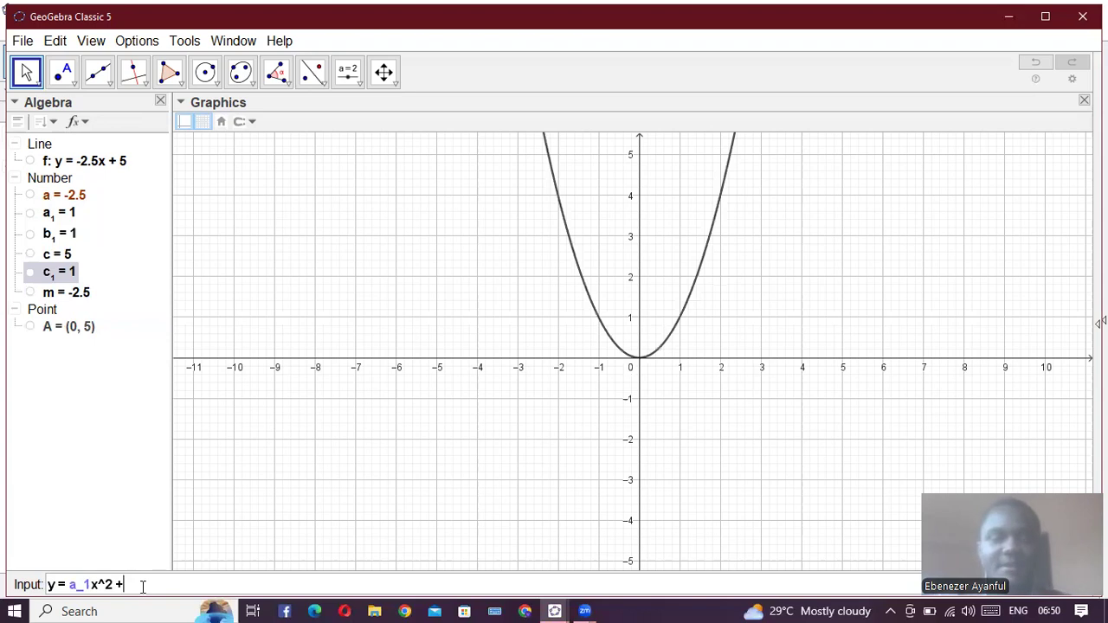
pyautogui.write(' b')
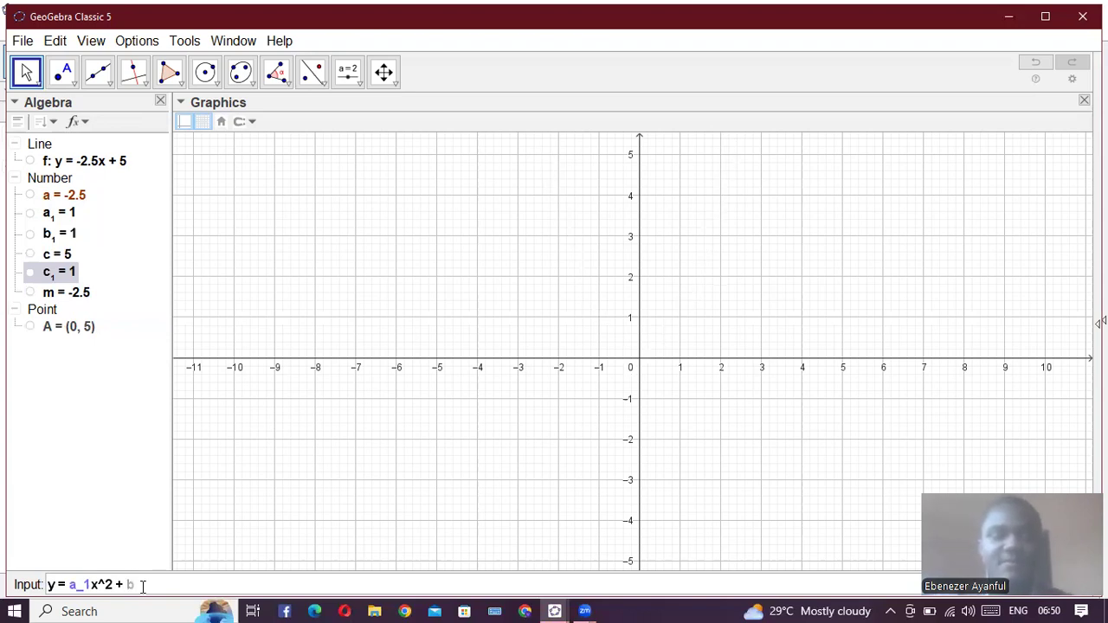
pyautogui.write('_1')
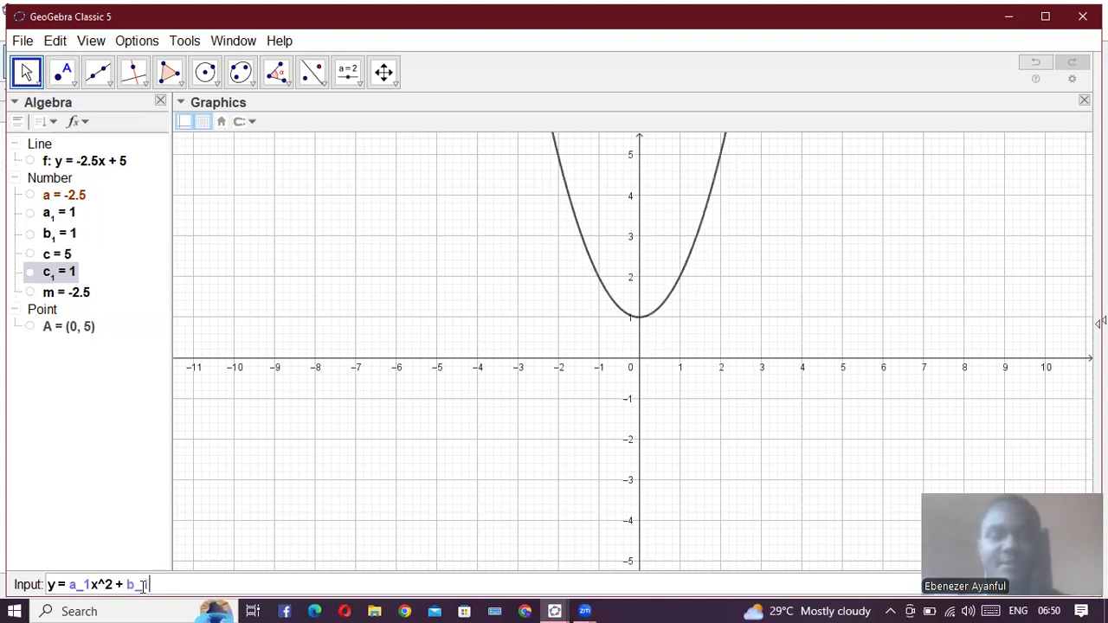
pyautogui.write('x + ')
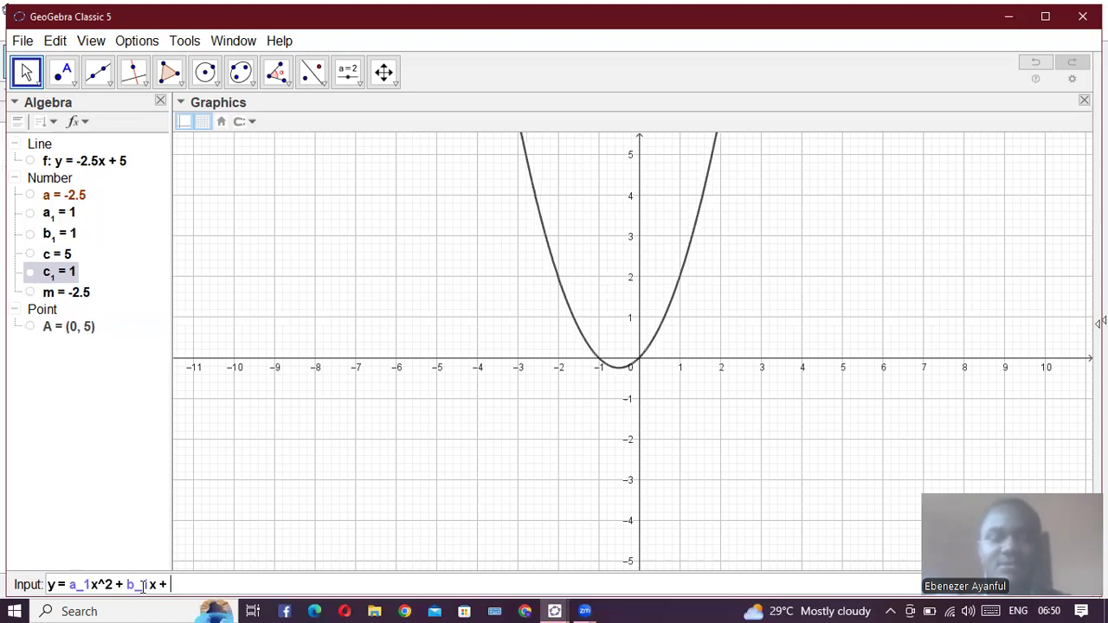
pyautogui.write('c_1')
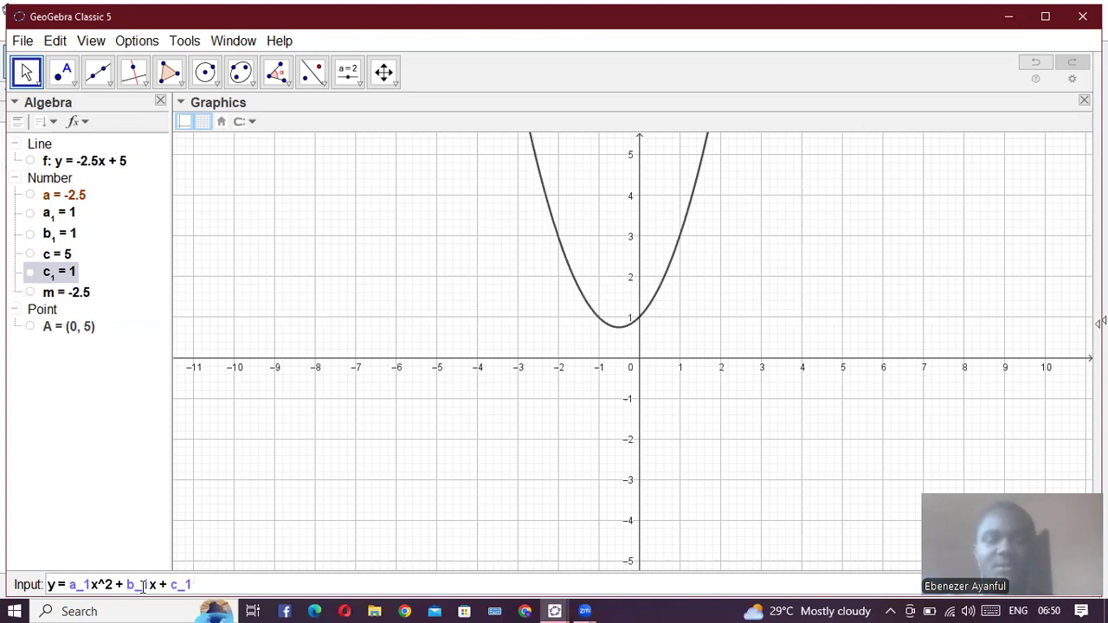
pyautogui.press('Return')
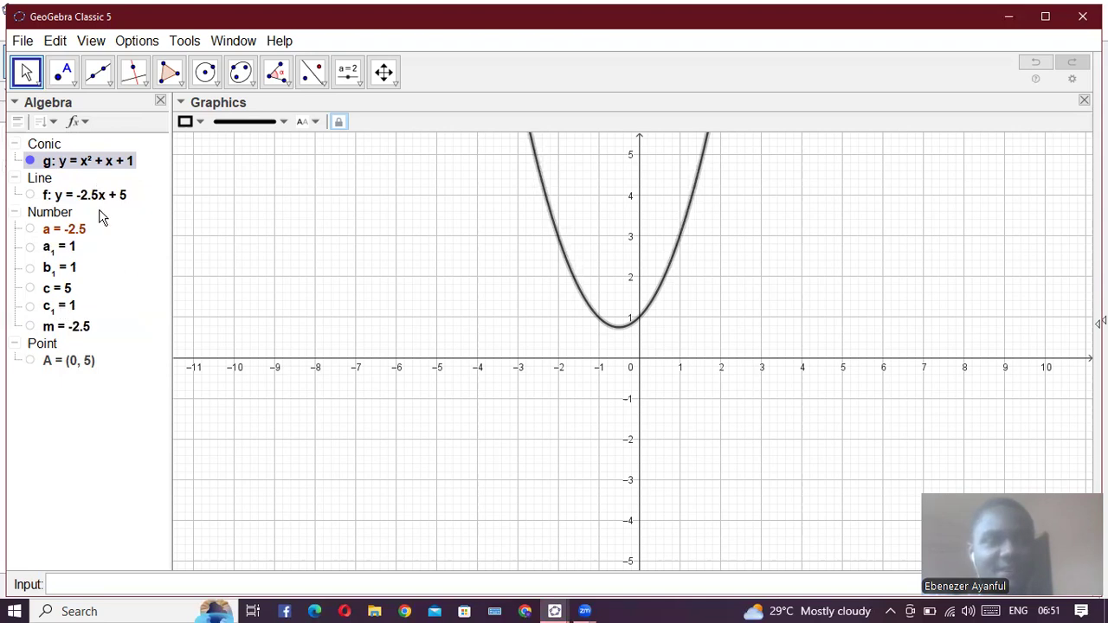
# - Show the slider for c_1 and lower c_1 to -3.9
pyautogui.click(31, 310)
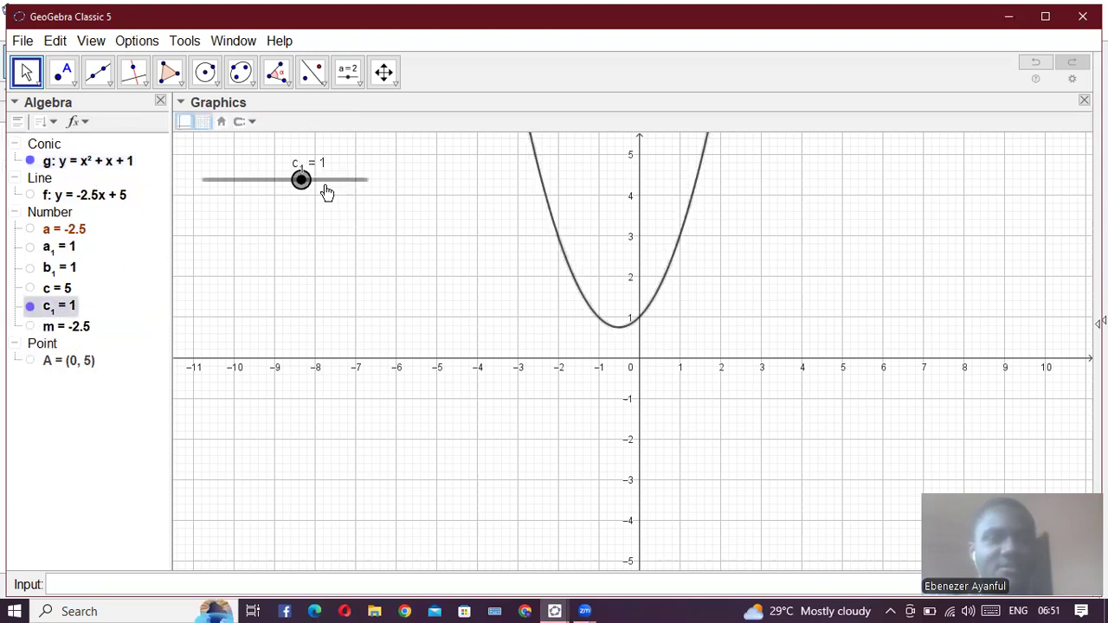
pyautogui.moveTo(296, 185); pyautogui.dragTo(224, 285)
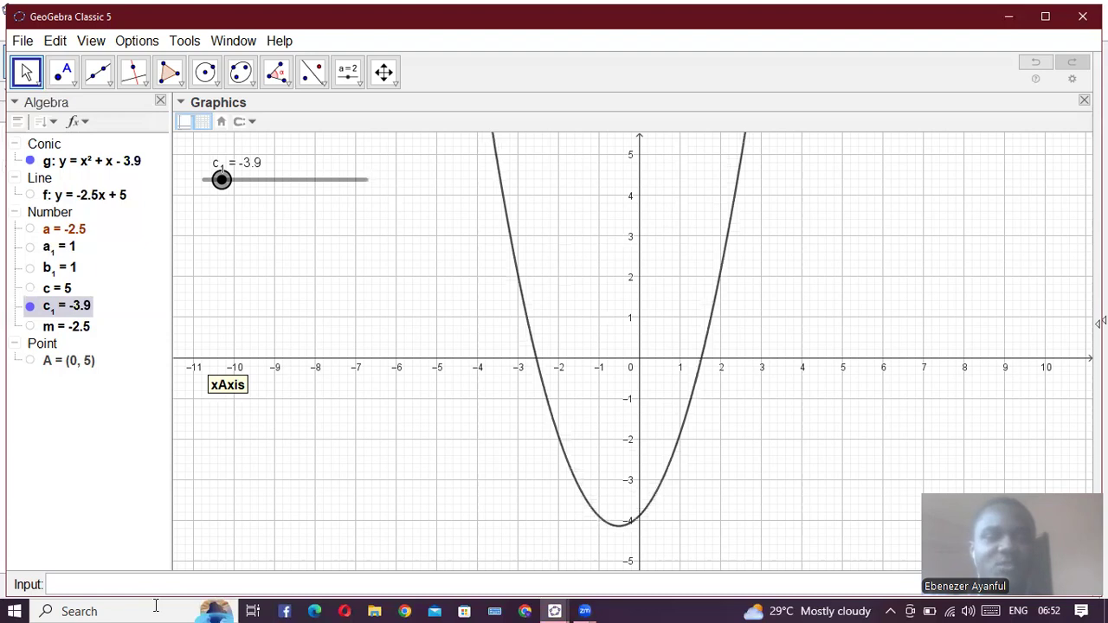
# - Create the intersection point of parabola g and the y-axis with the Intersect(g, yAxis) command
pyautogui.click(170, 582)
pyautogui.write('inter')
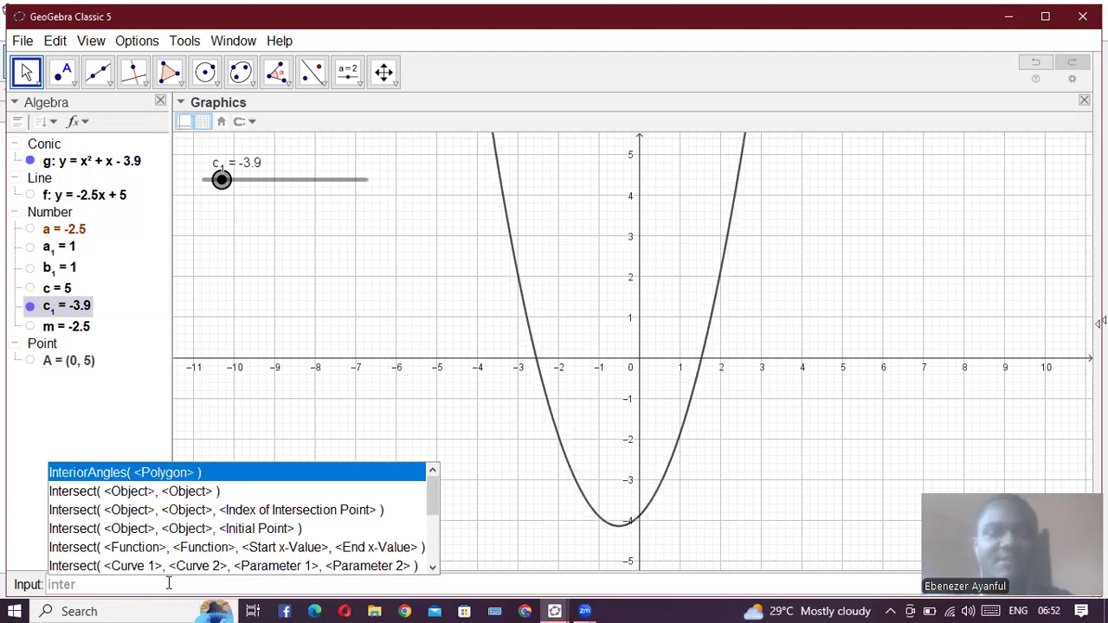
pyautogui.write('se')
pyautogui.press('Return')
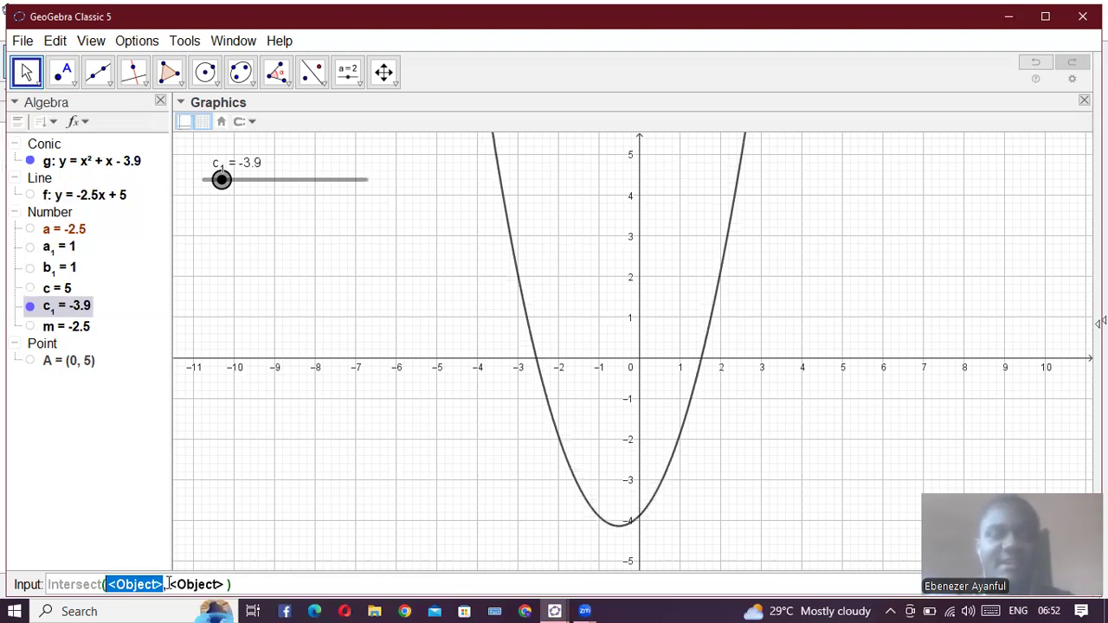
pyautogui.write('g')
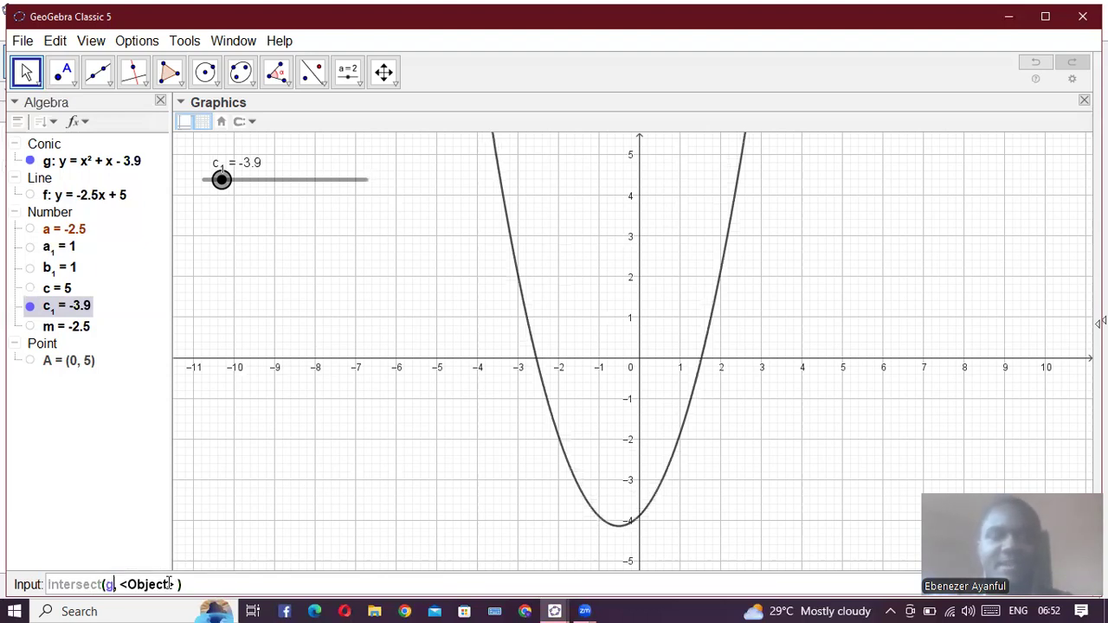
pyautogui.press('Tab')
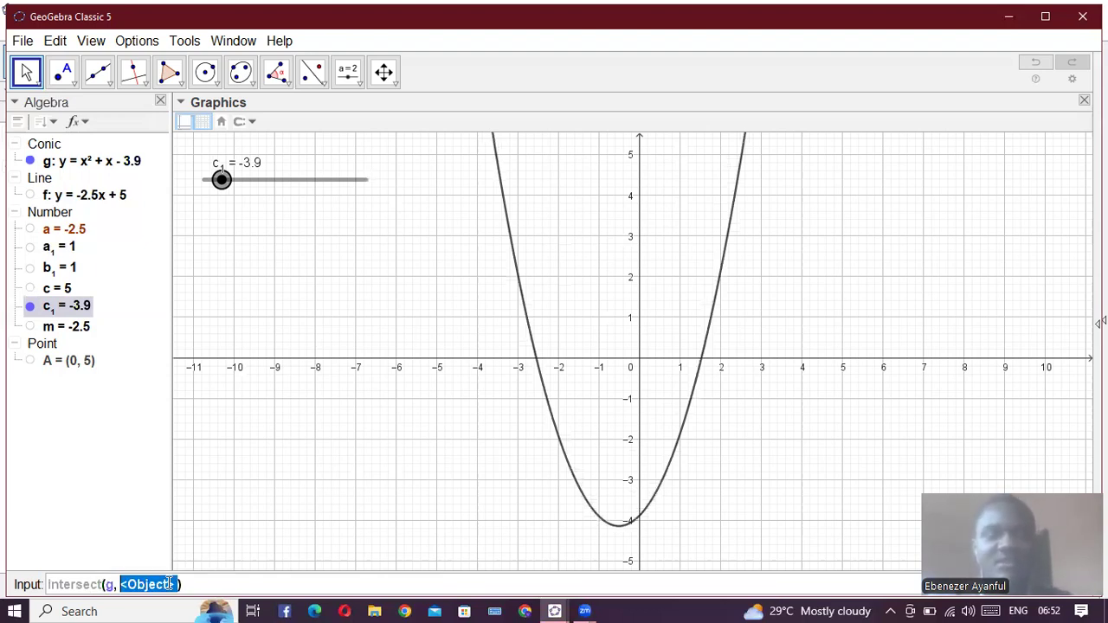
pyautogui.write('yAxis')
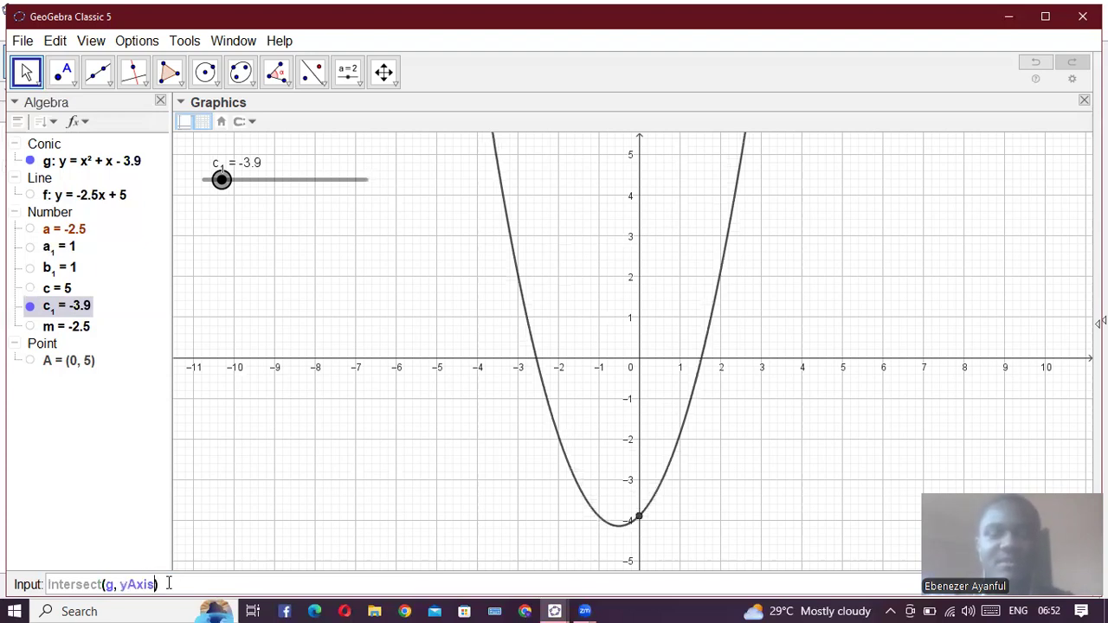
pyautogui.press('Return')
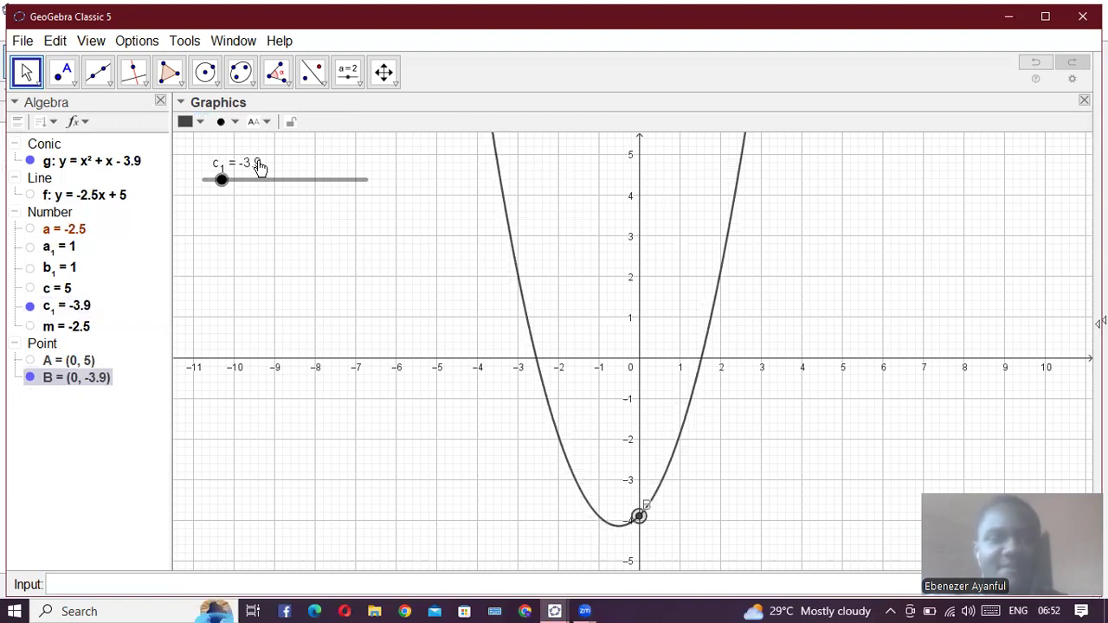
# - Raise c_1 through 2.2 on its slider, lower it to -1, and hide the slider
pyautogui.moveTo(222, 180); pyautogui.dragTo(323, 201)
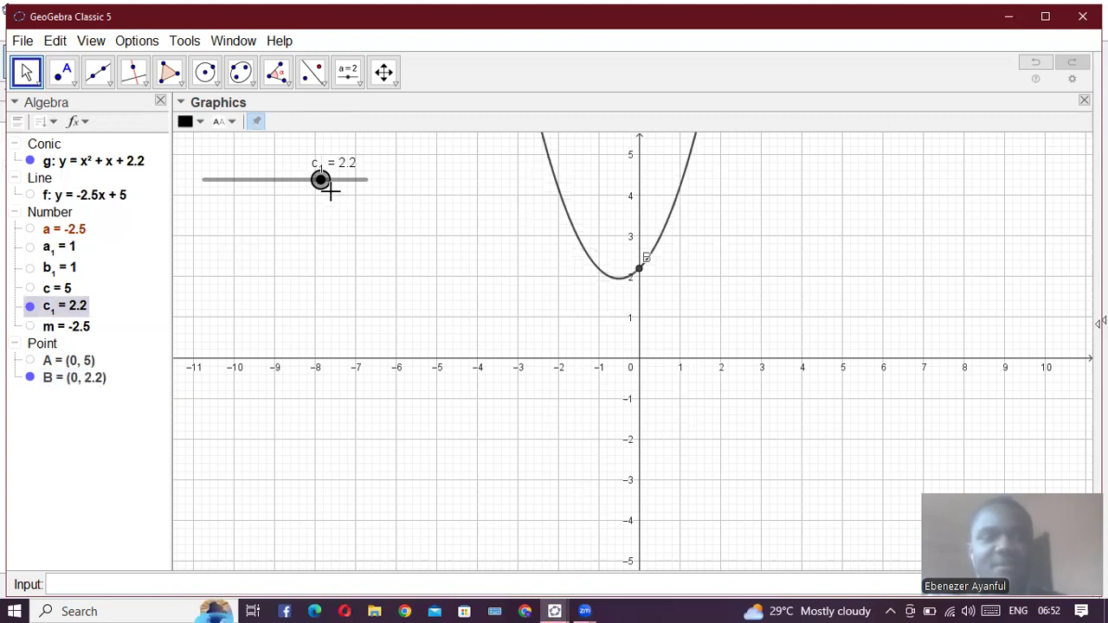
pyautogui.moveTo(321, 181); pyautogui.dragTo(351, 182)
pyautogui.moveTo(301, 211); pyautogui.dragTo(268, 217)
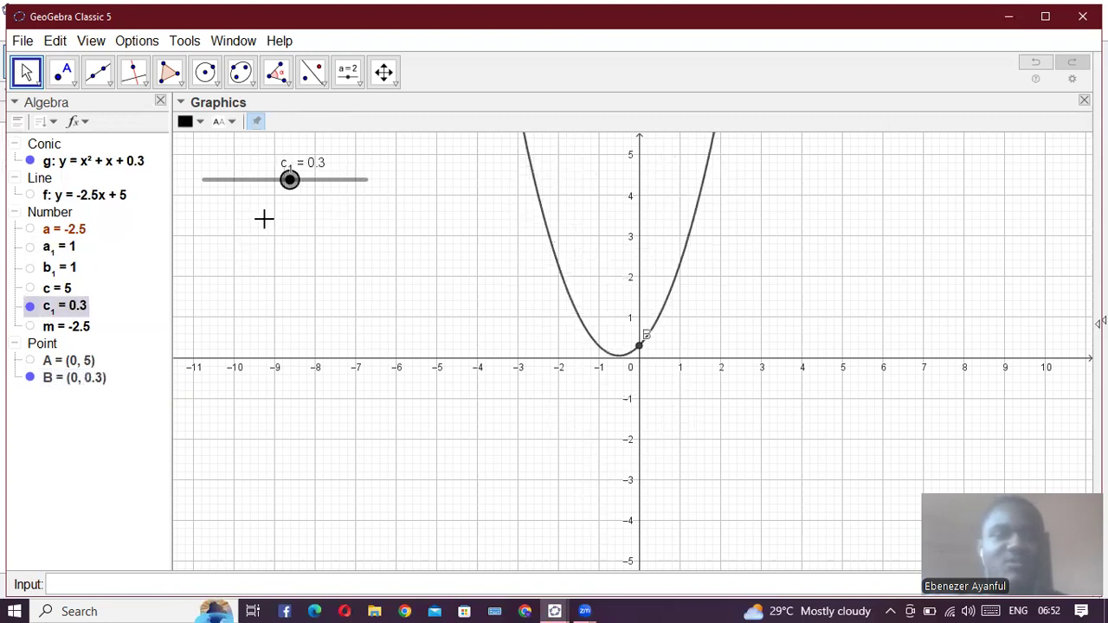
pyautogui.click(30, 306)
# - Show the slider for b_1, raise b_1 to 4.3, lower it to -2.7, and hide the slider
pyautogui.click(30, 267)
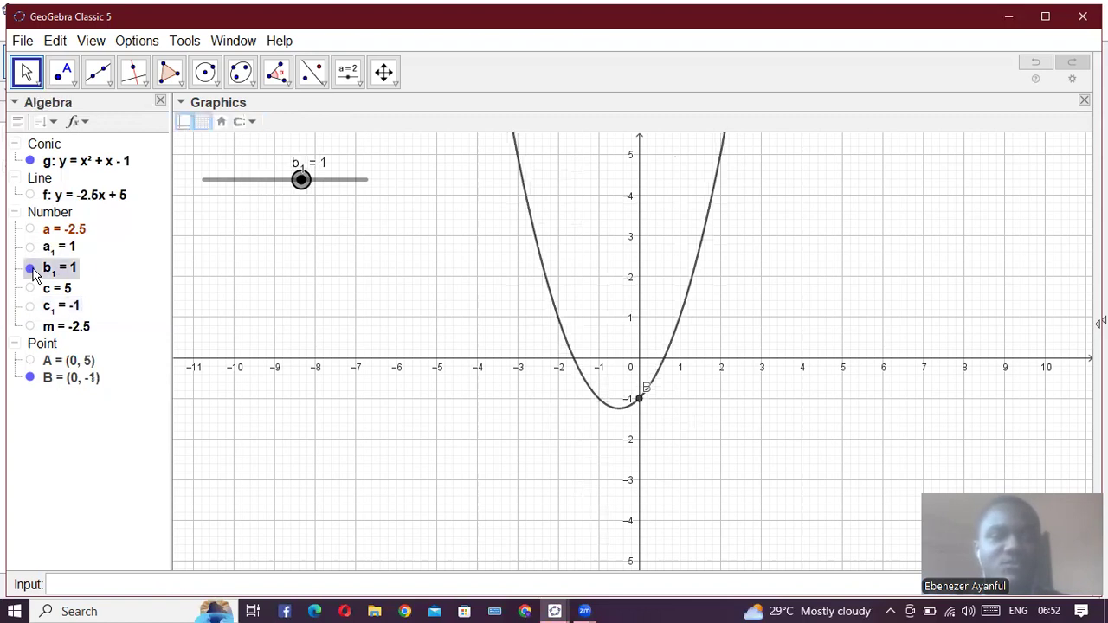
pyautogui.click(356, 183)
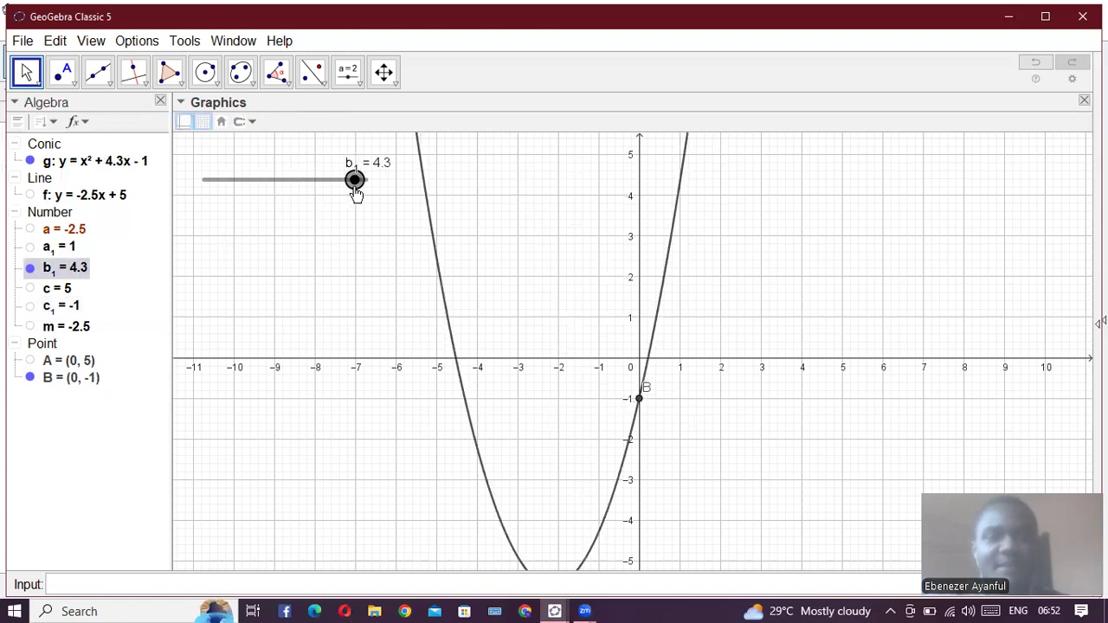
pyautogui.moveTo(356, 184); pyautogui.dragTo(320, 182)
pyautogui.moveTo(217, 199); pyautogui.dragTo(241, 190)
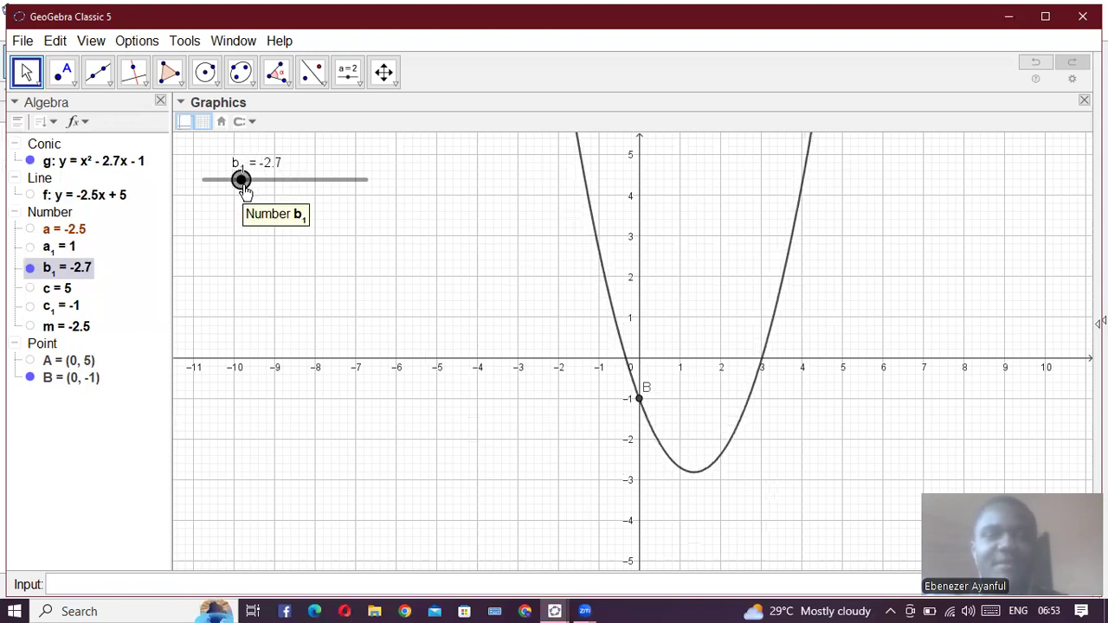
pyautogui.click(30, 267)
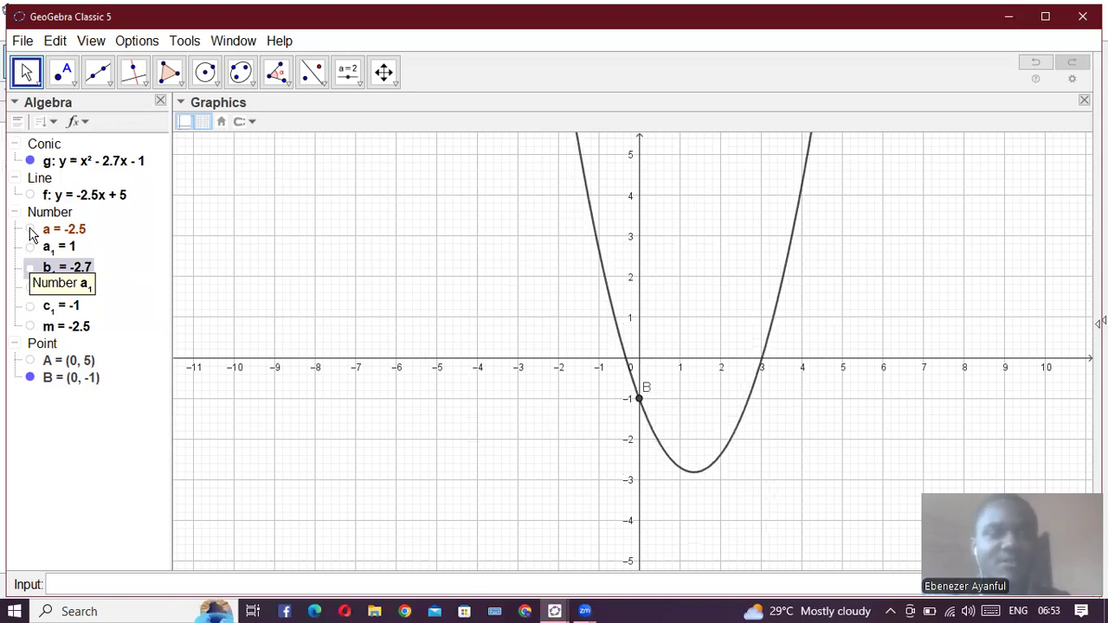
# - Show the slider for a_1 and vary a_1 between positive and negative values, through -2.1 and 3.3 to -1.8
pyautogui.click(29, 247)
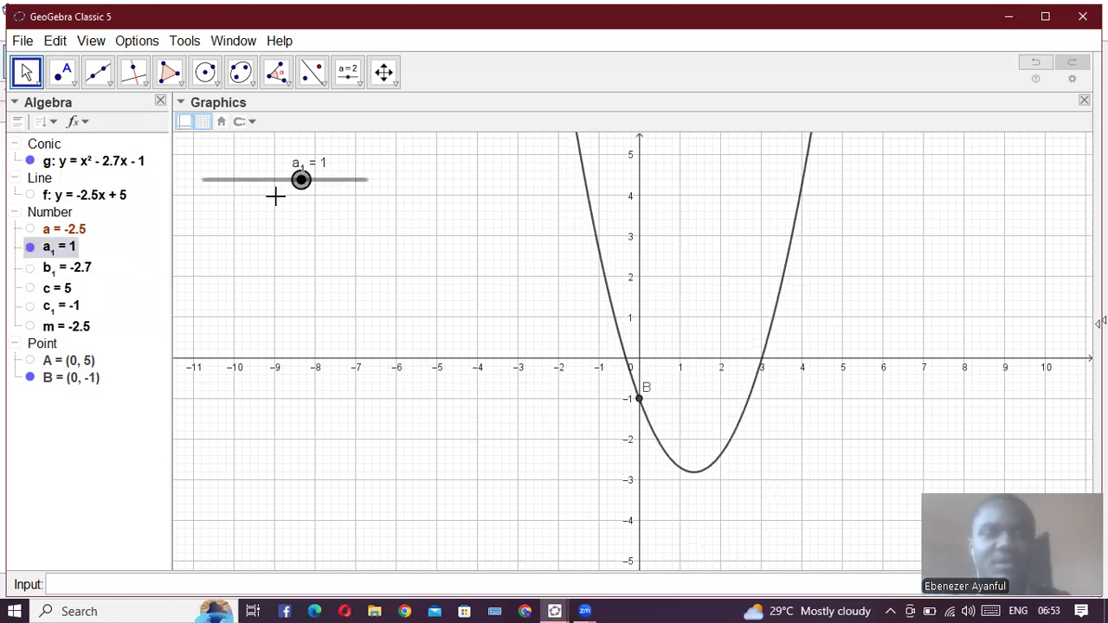
pyautogui.moveTo(306, 189); pyautogui.dragTo(339, 190)
pyautogui.moveTo(265, 190); pyautogui.dragTo(250, 190)
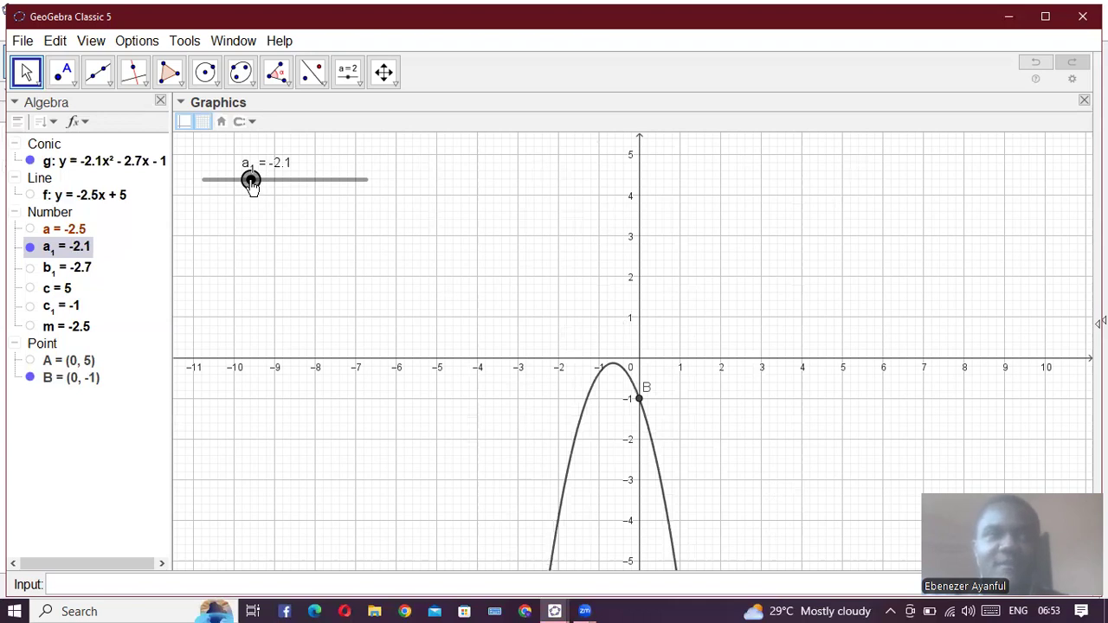
pyautogui.moveTo(250, 186); pyautogui.dragTo(340, 180)
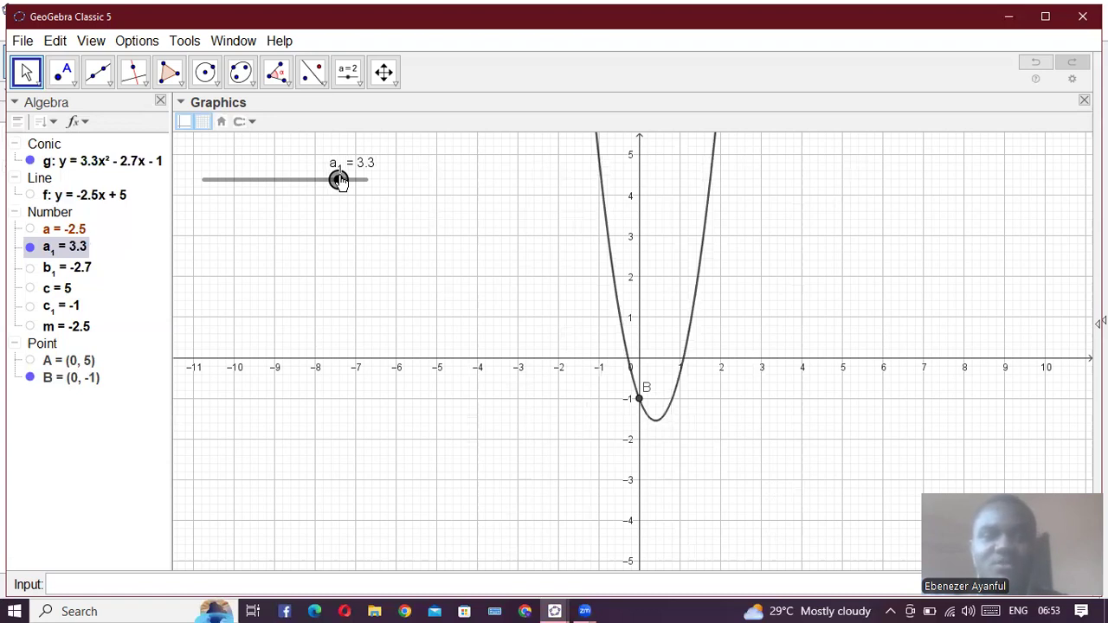
pyautogui.moveTo(339, 180); pyautogui.dragTo(256, 186)
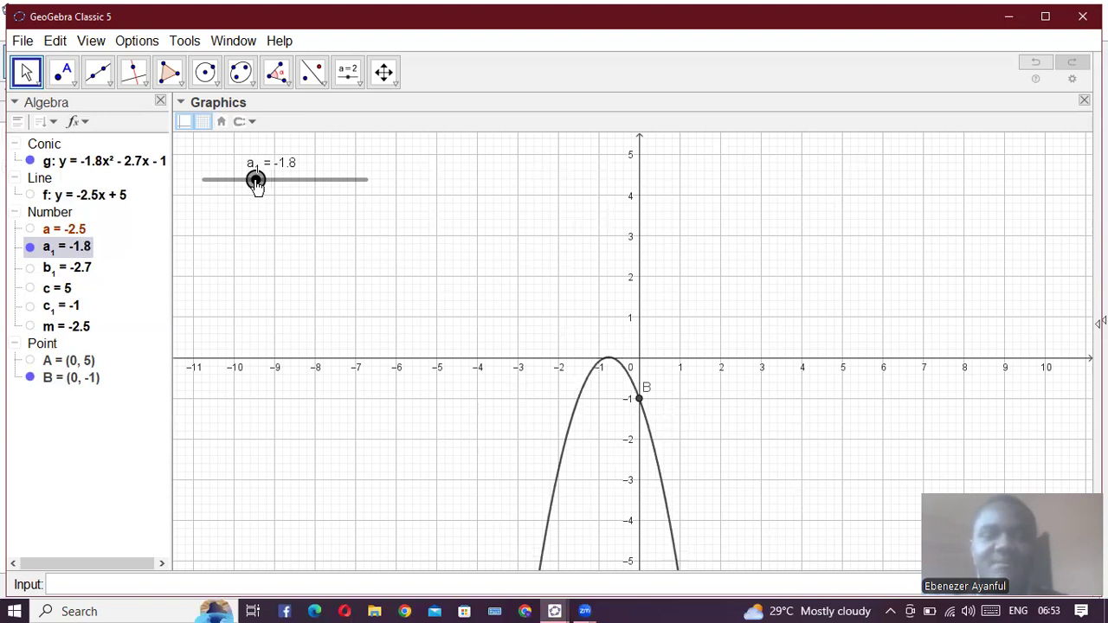
# - Set a_1 to 0 to examine the graph without its quadratic term, and change a_1 to -0.7
pyautogui.moveTo(256, 186); pyautogui.dragTo(285, 188)
pyautogui.scroll(-2, 698, 441)
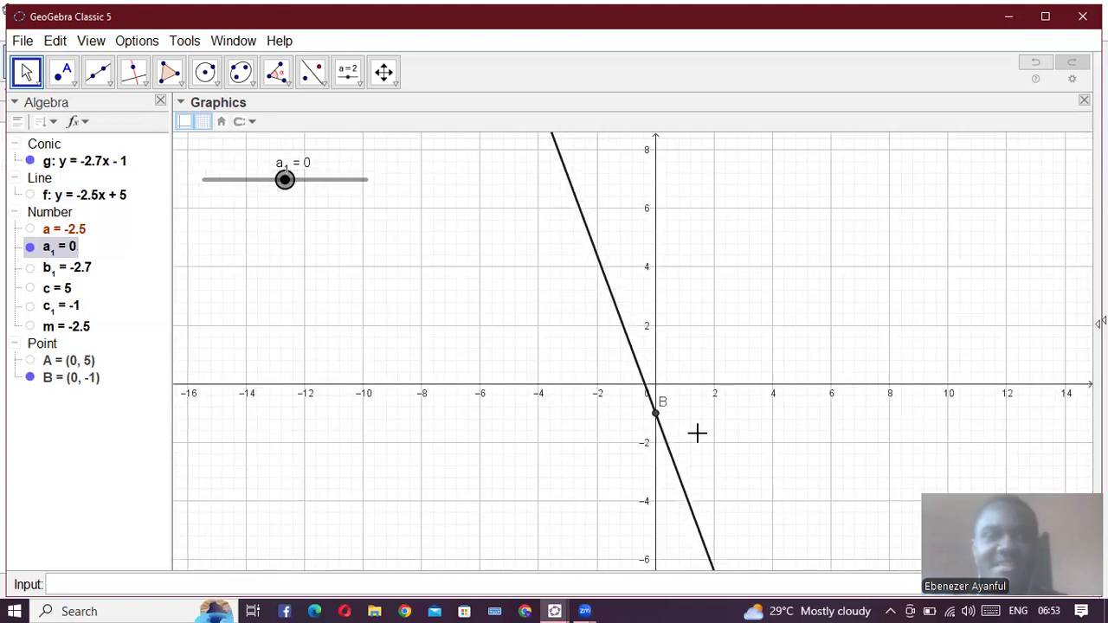
pyautogui.scroll(2, 698, 433)
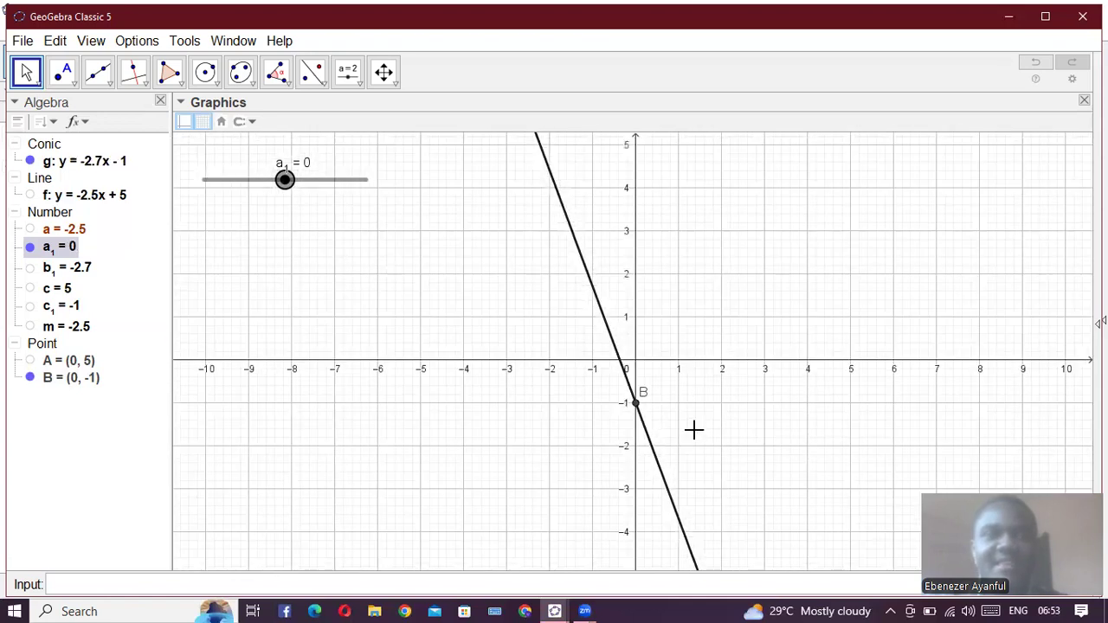
pyautogui.scroll(1, 694, 430)
pyautogui.scroll(1, 693, 430)
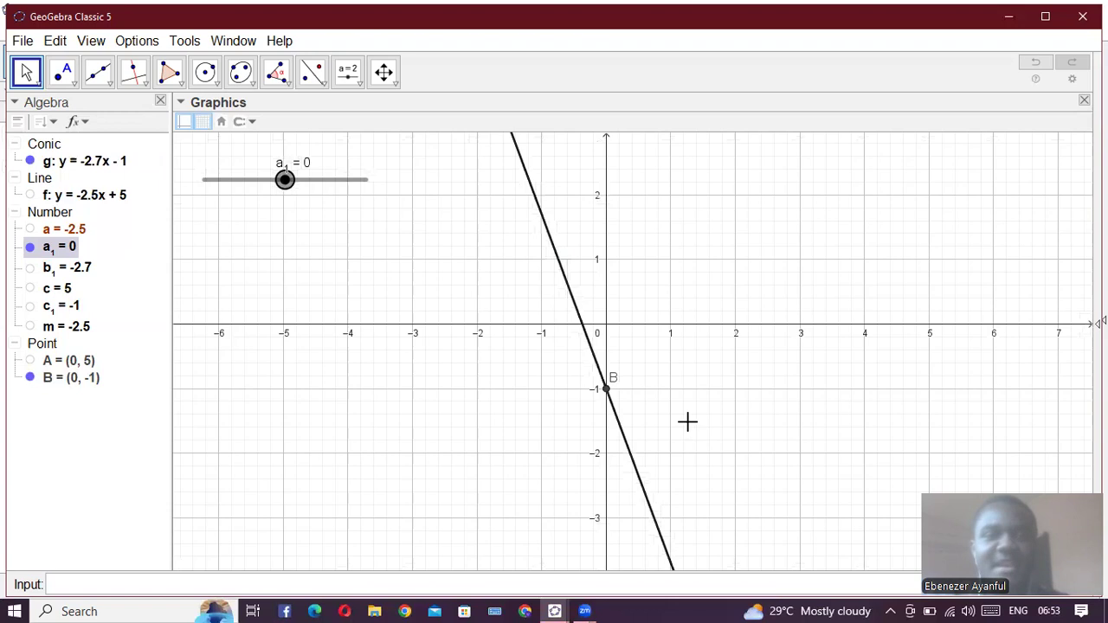
pyautogui.scroll(1, 687, 422)
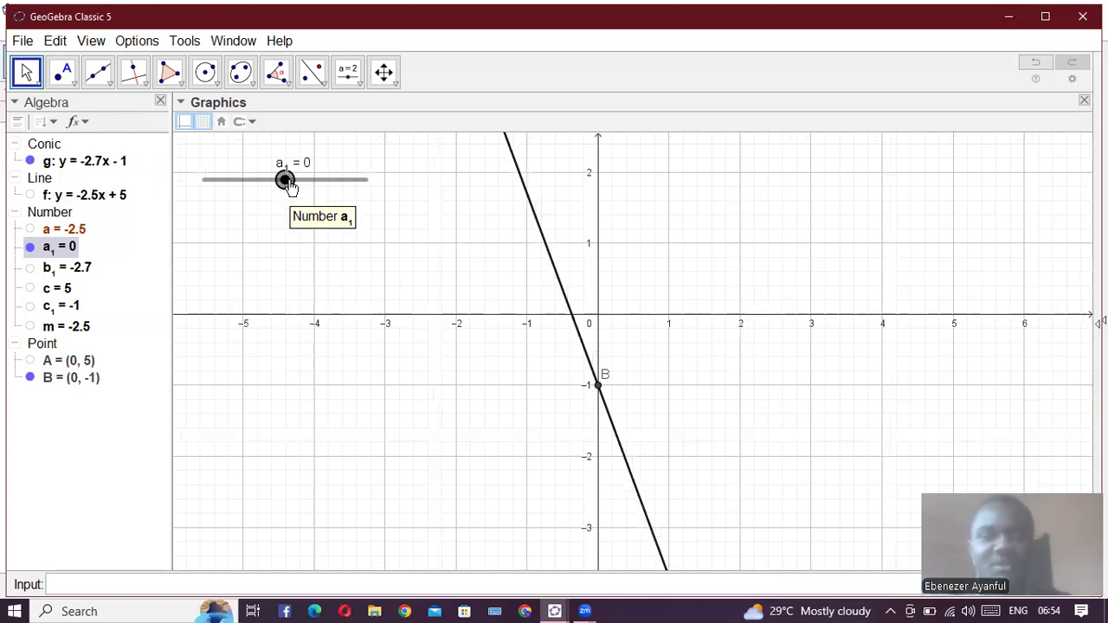
pyautogui.moveTo(307, 193); pyautogui.dragTo(277, 204)
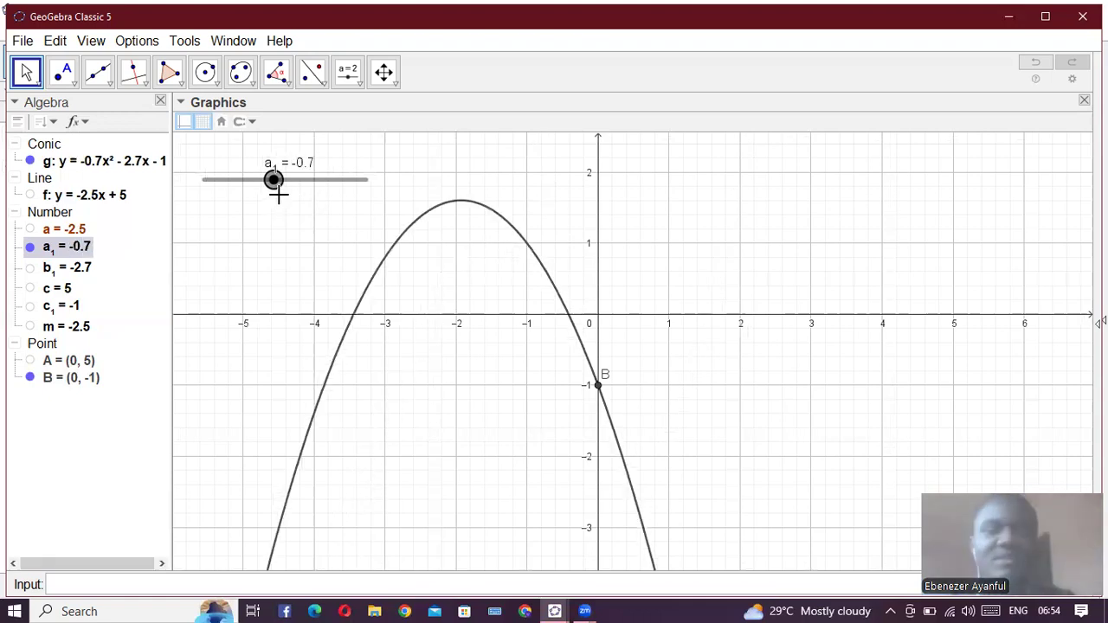
# - Mark the roots of parabola g on the x-axis with the Root(g) command
pyautogui.click(185, 578)
pyautogui.write('root')
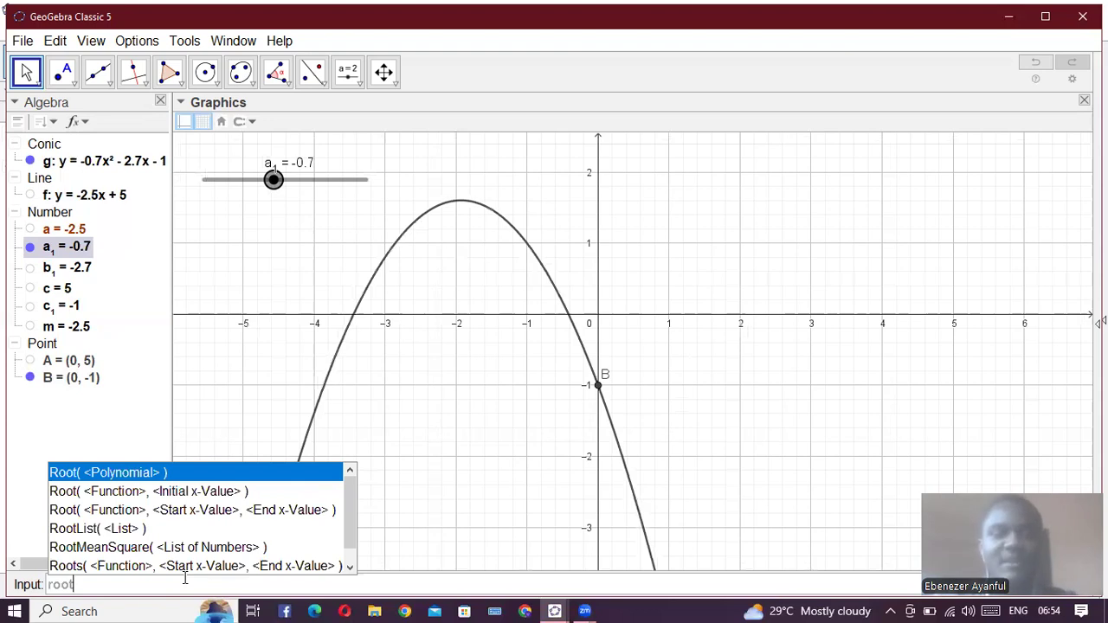
pyautogui.press('Return')
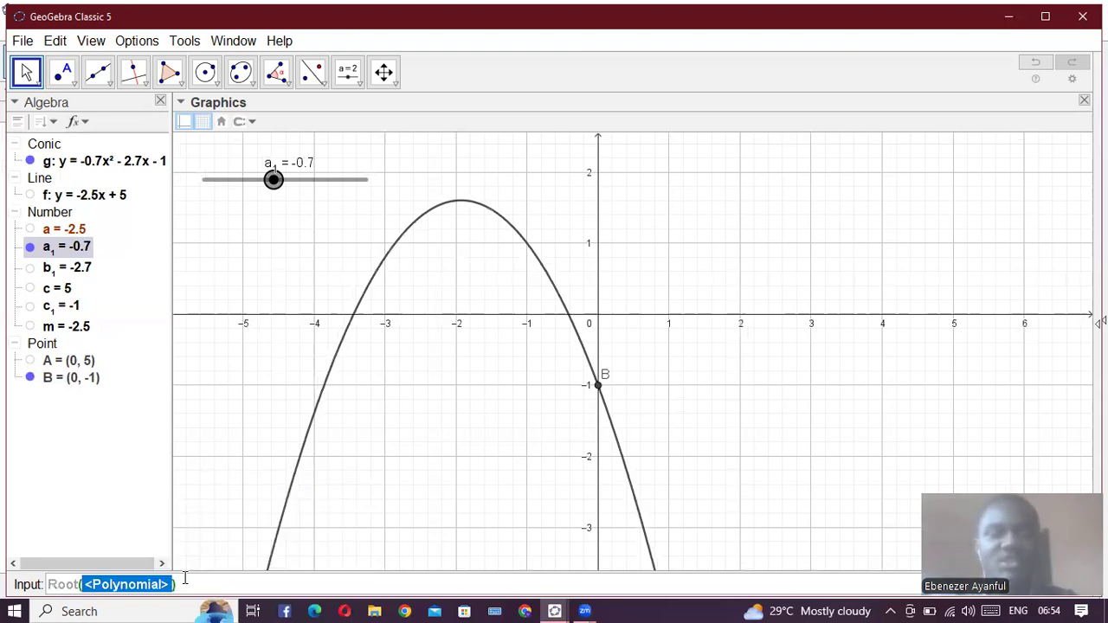
pyautogui.write('g')
pyautogui.press('Return')
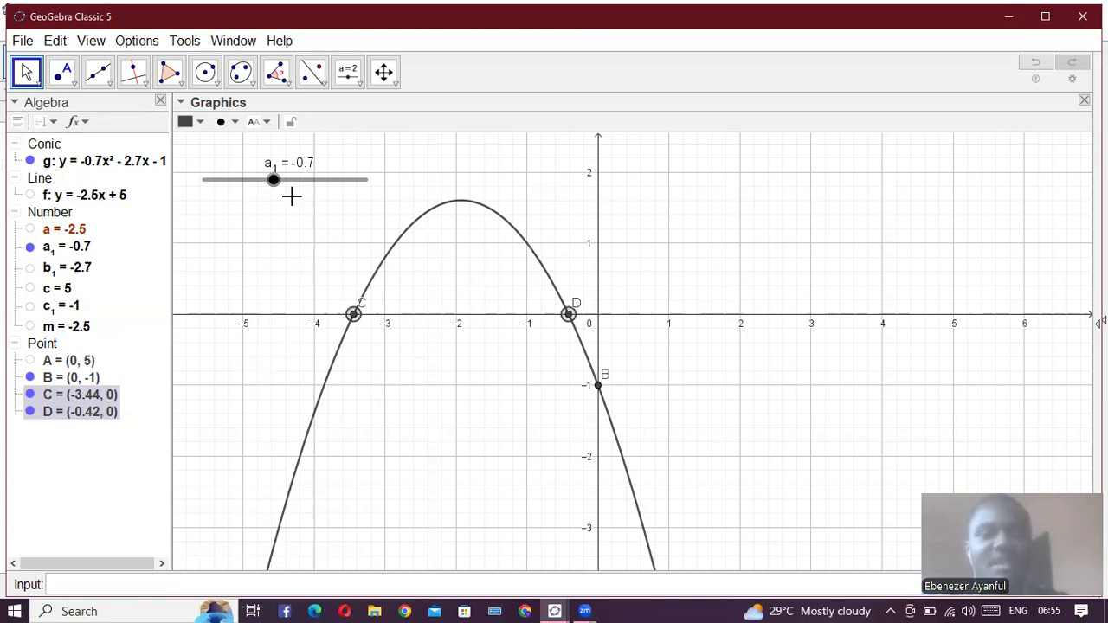
# - Set a_1 to 2.8, and show the b_1 slider below the a_1 slider with b_1 raised to 4.5
pyautogui.moveTo(273, 180); pyautogui.dragTo(331, 199)
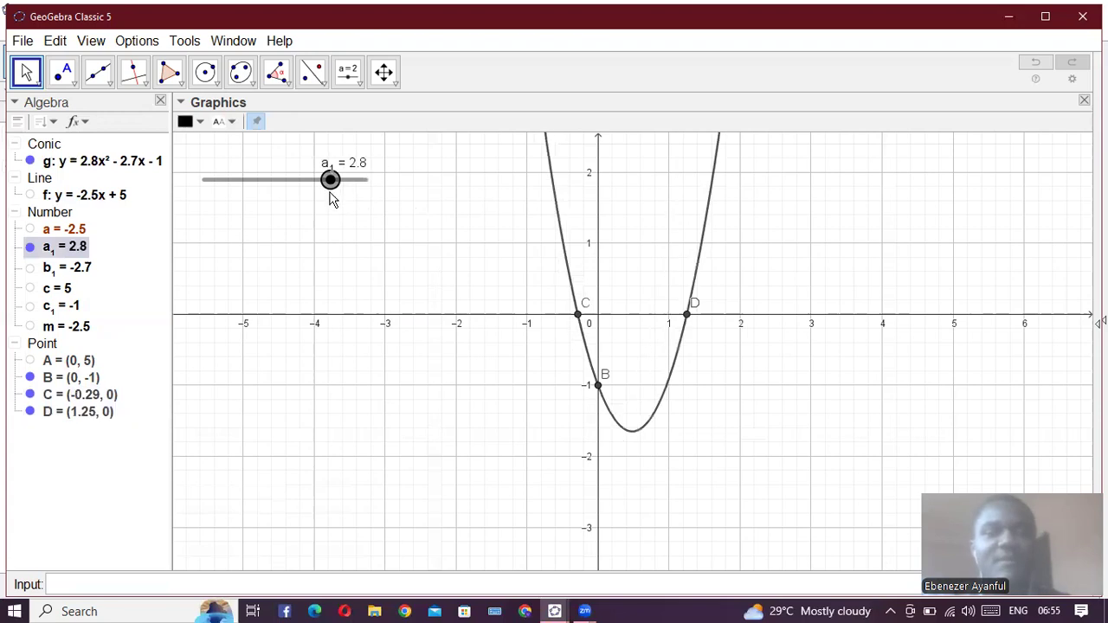
pyautogui.click(31, 268)
pyautogui.moveTo(275, 192); pyautogui.dragTo(252, 236)
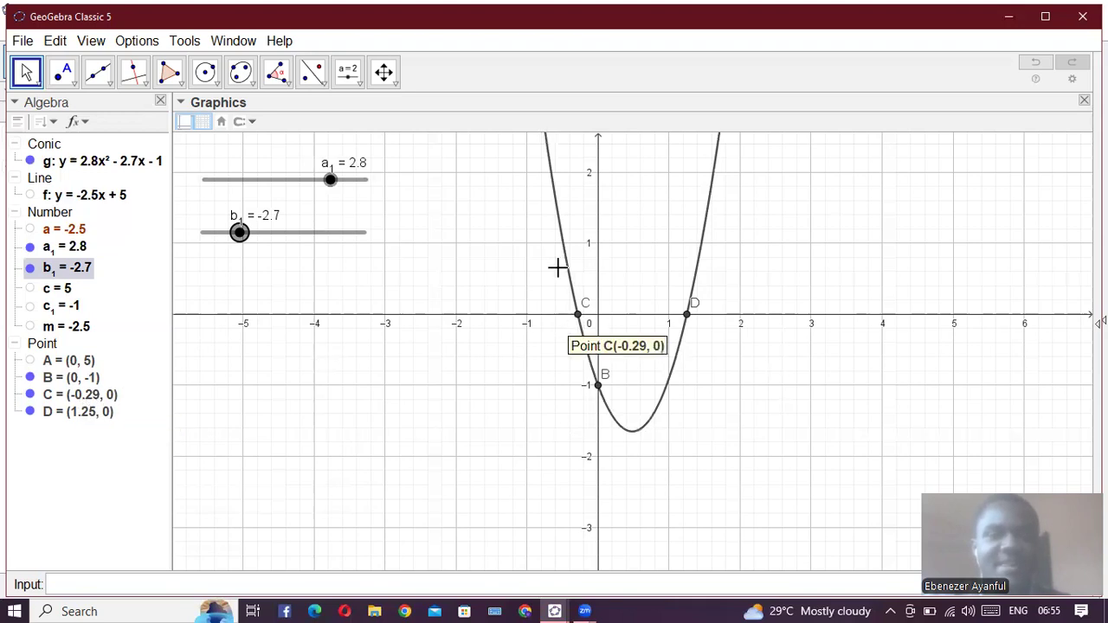
pyautogui.moveTo(274, 247); pyautogui.dragTo(358, 274)
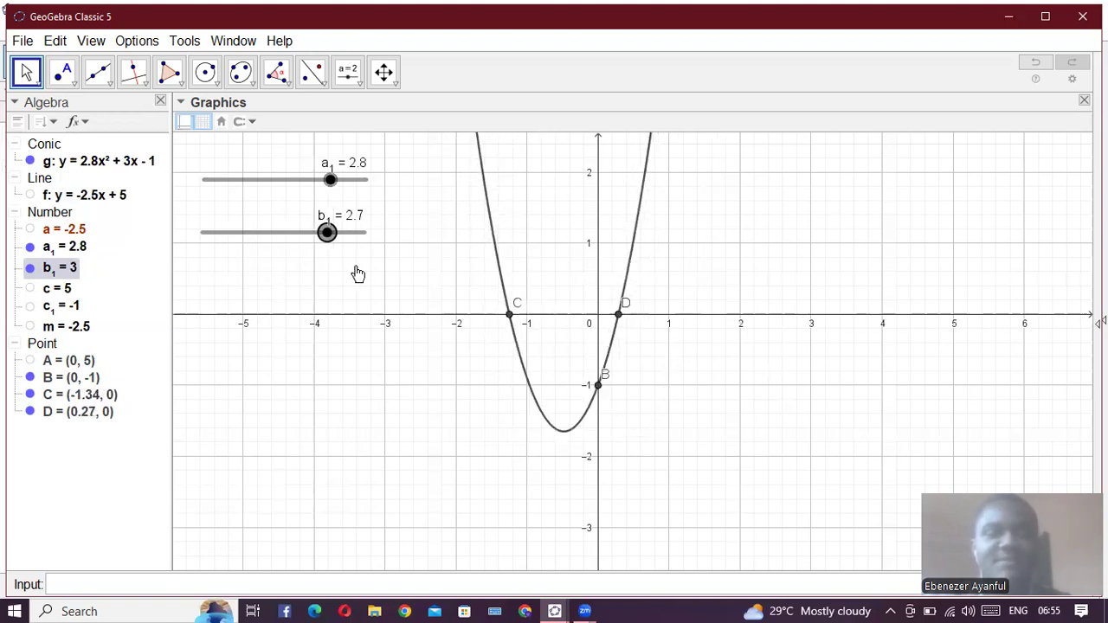
# - Show the c_1 slider, place it beneath the b_1 slider, and raise c_1 through 1.8 to 3.8
pyautogui.click(32, 306)
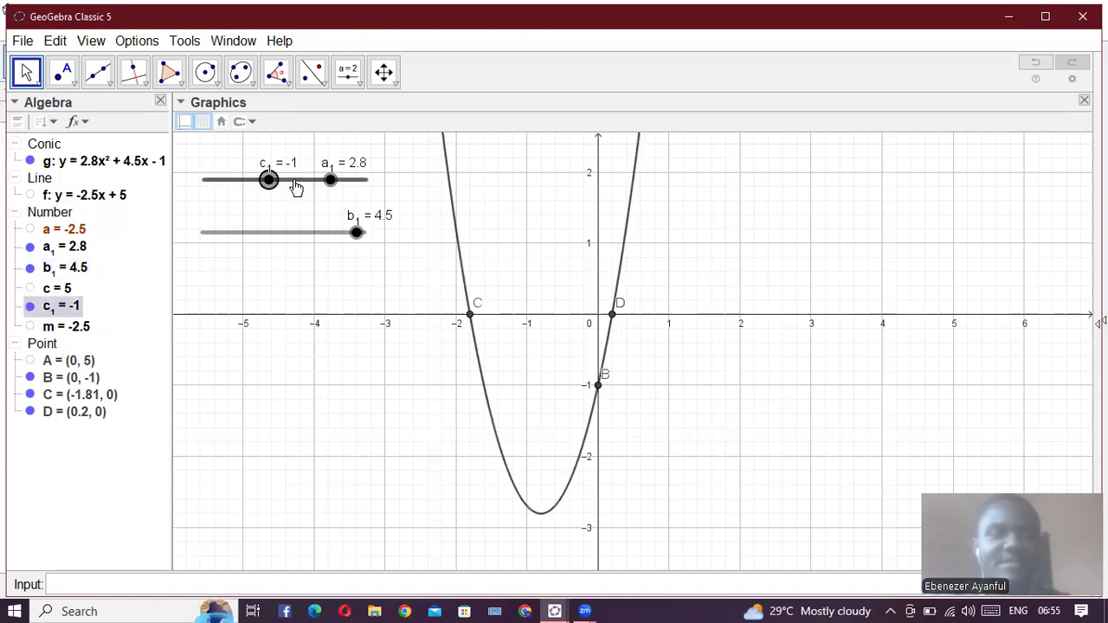
pyautogui.moveTo(276, 284); pyautogui.dragTo(314, 299)
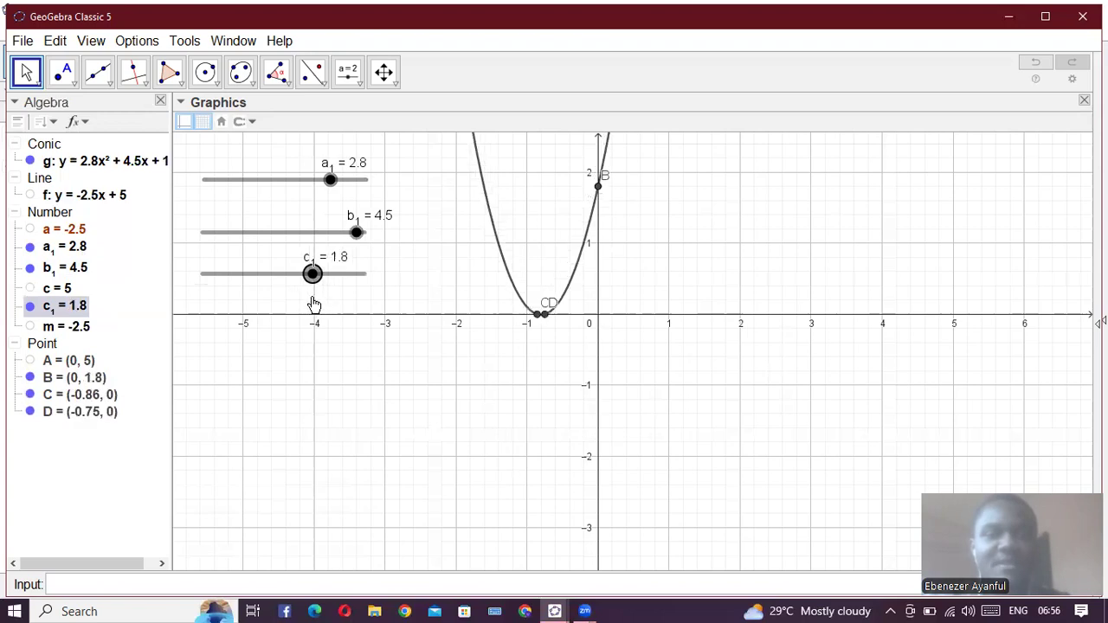
pyautogui.moveTo(314, 300); pyautogui.dragTo(347, 304)
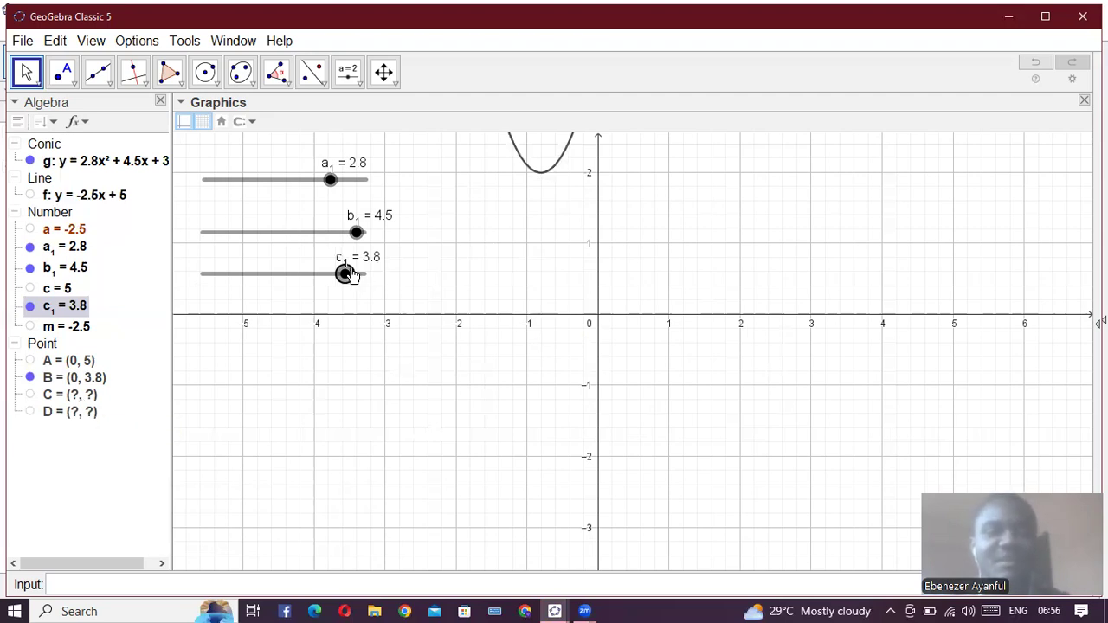
# - Lower c_1 to 1.6 and further to -0.1 to shift the parabola down
pyautogui.moveTo(345, 275); pyautogui.dragTo(308, 306)
pyautogui.click(474, 309)
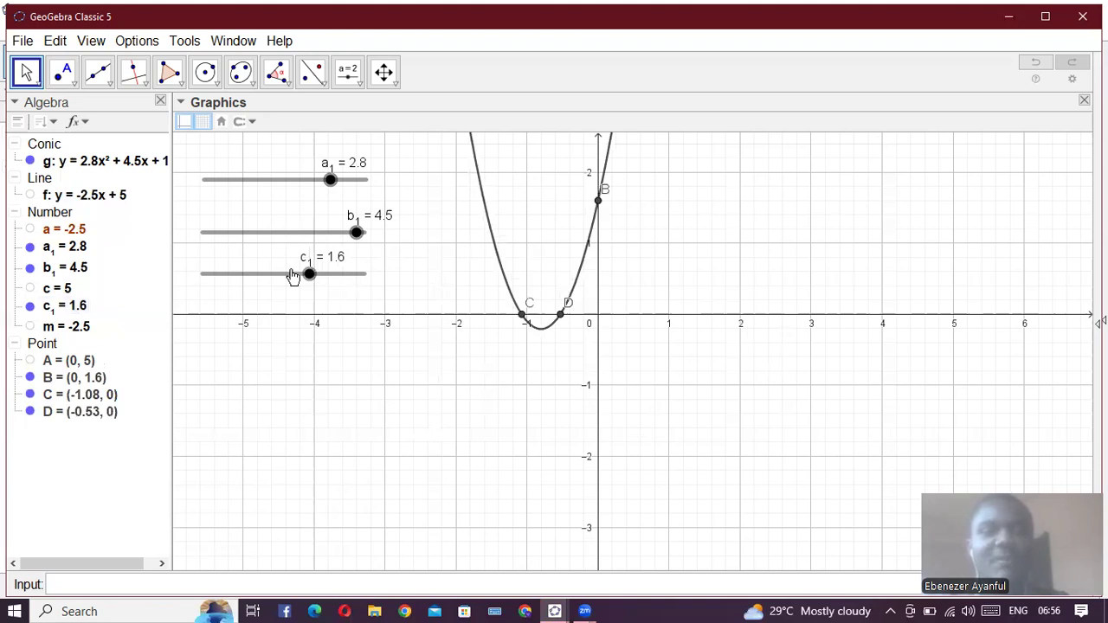
pyautogui.moveTo(309, 285); pyautogui.dragTo(282, 286)
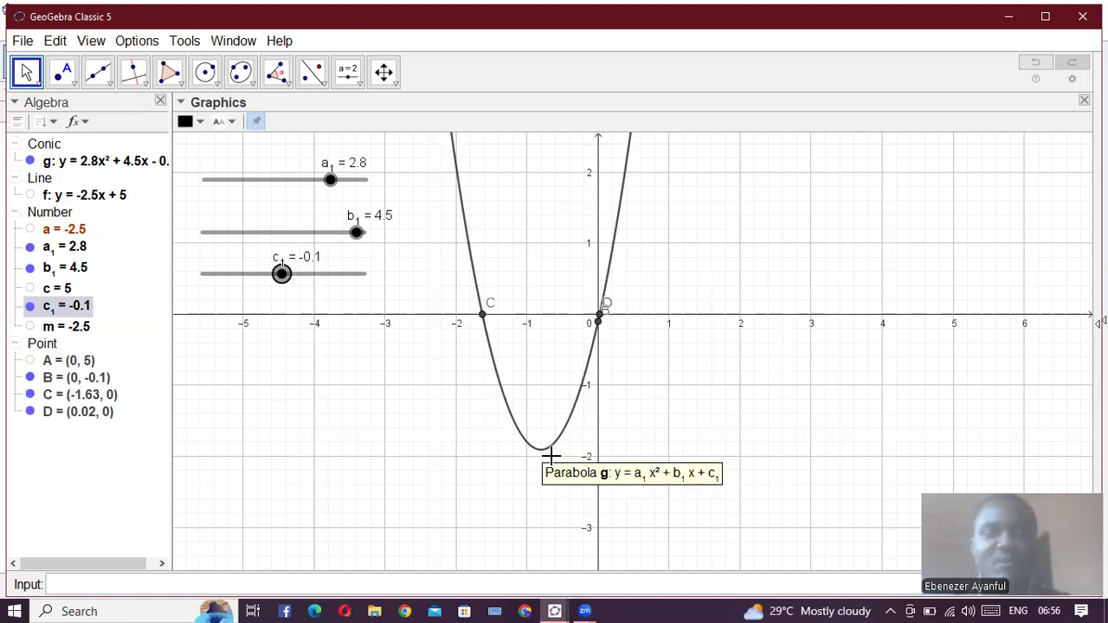
# - Lower a_1 to -2.1 to turn the parabola upside down
pyautogui.moveTo(330, 179); pyautogui.dragTo(252, 180)
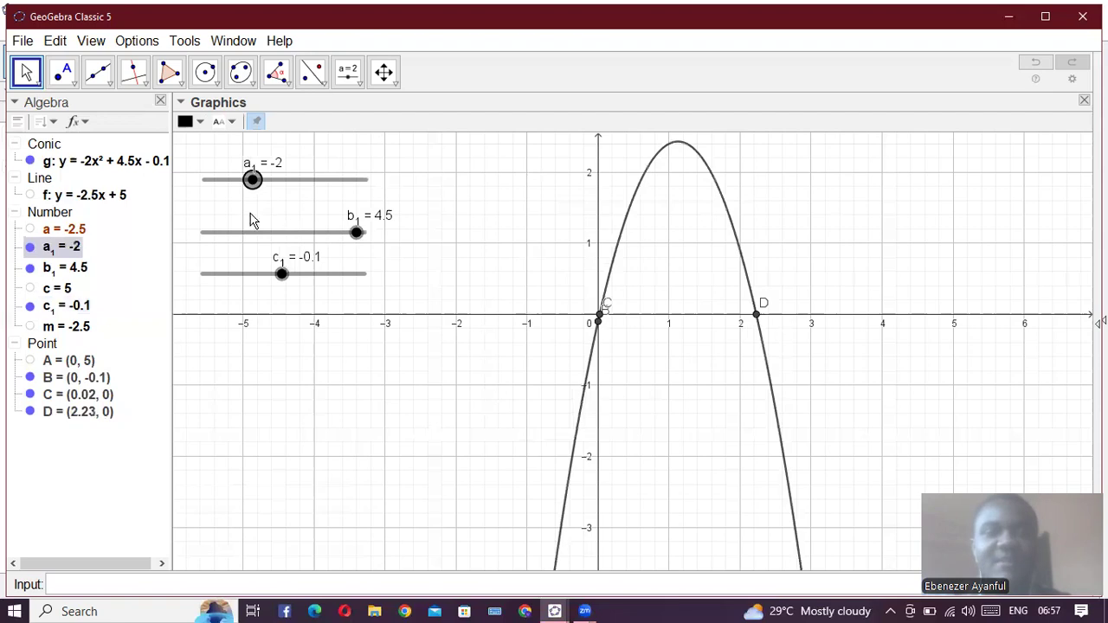
pyautogui.press('Down')
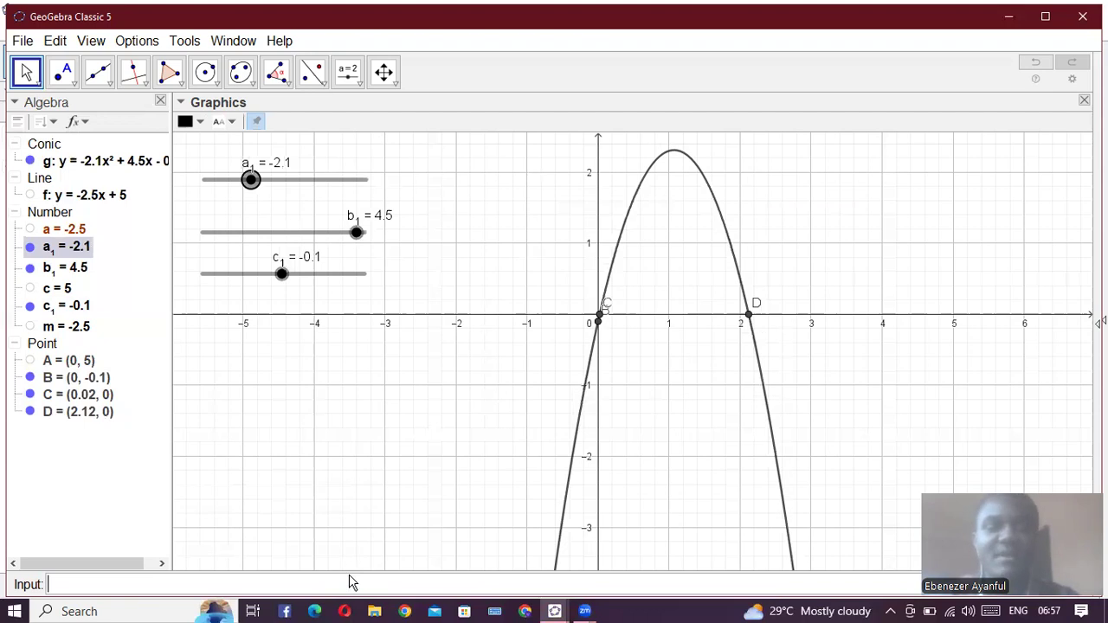
# - Mark the turning point of parabola g with TurningPoint(g)
pyautogui.write('turpo')
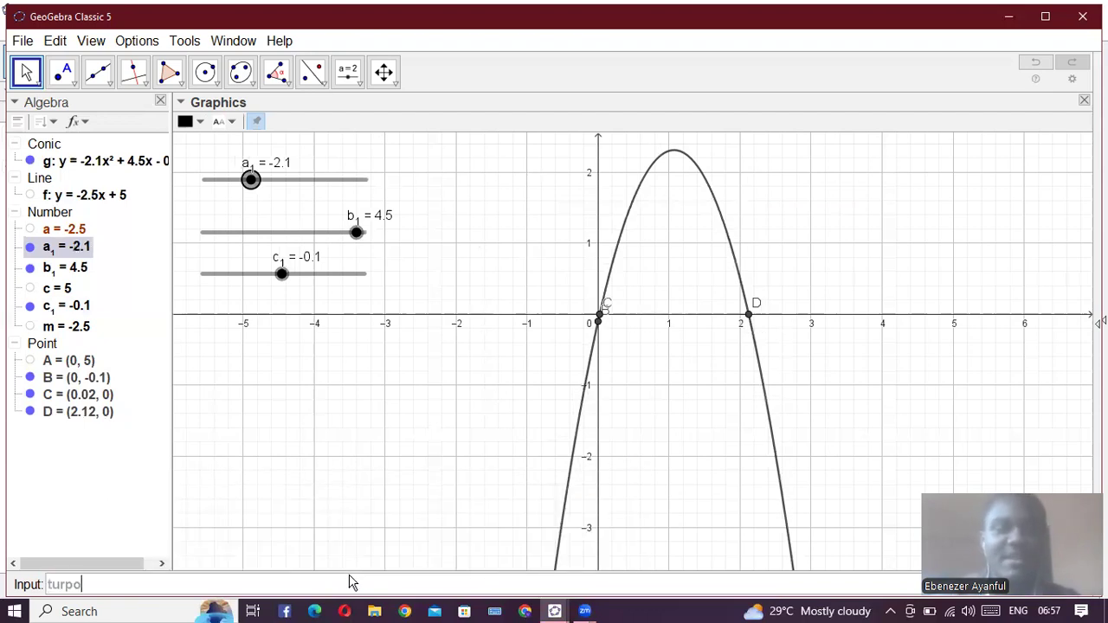
pyautogui.press('BackSpace')
pyautogui.press('BackSpace')
pyautogui.write('n')
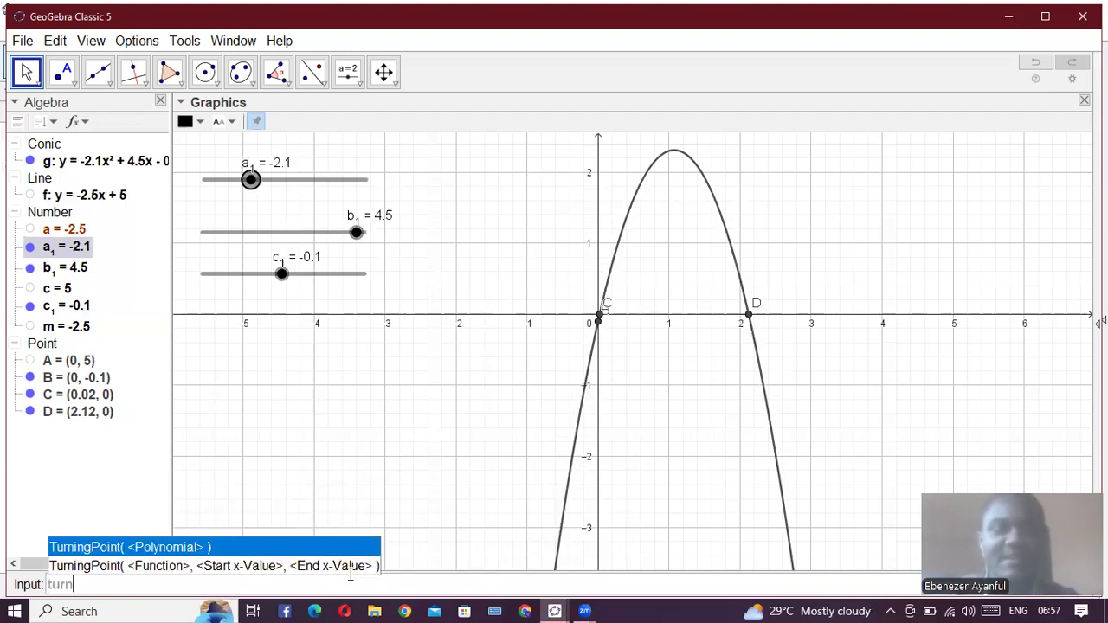
pyautogui.press('Return')
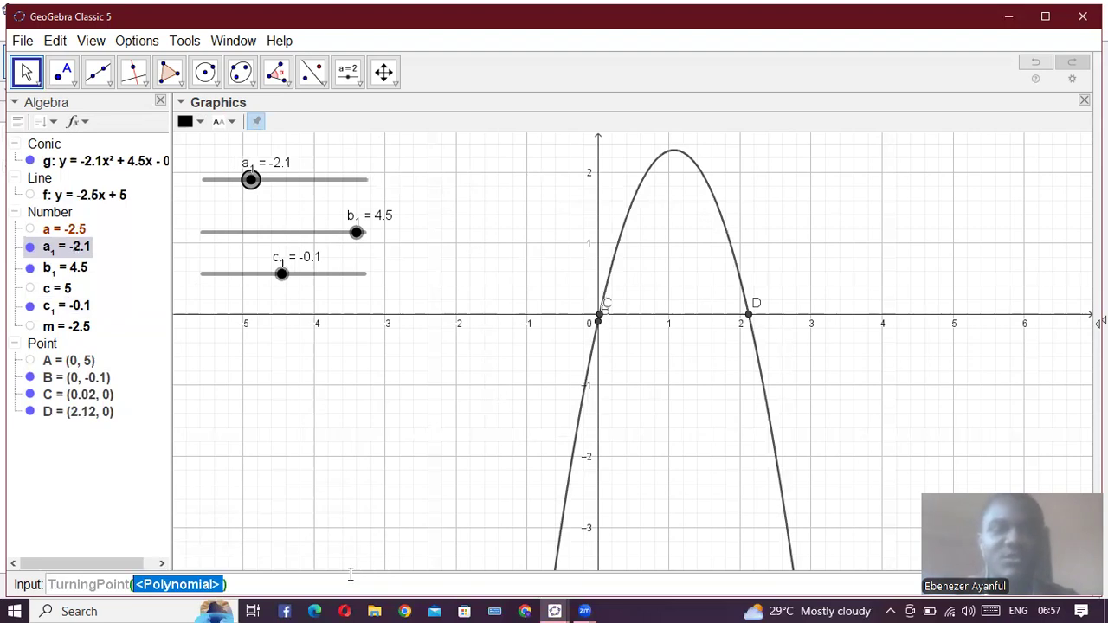
pyautogui.write('g')
pyautogui.press('Return')
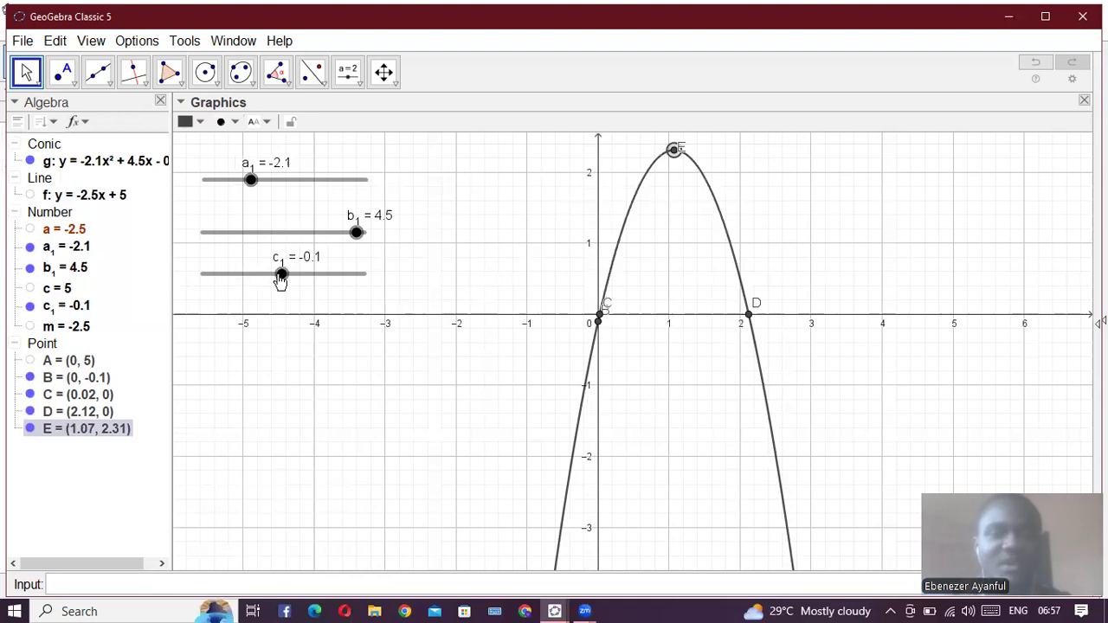
# - Vary c_1 through -3 and -0.2, and finish with a_1 at -2, b_1 at 2.3 and c_1 at 0.9
pyautogui.moveTo(289, 296); pyautogui.dragTo(235, 293)
pyautogui.moveTo(358, 234)
pyautogui.mouseDown()
pyautogui.moveTo(333, 232)
pyautogui.moveTo(355, 232)
pyautogui.mouseUp()
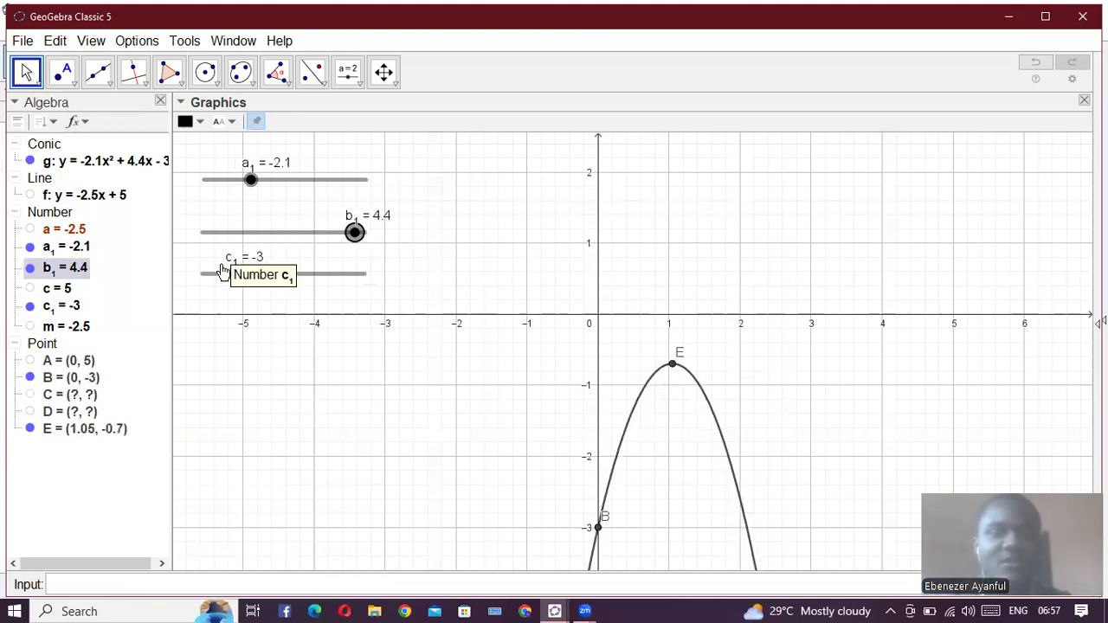
pyautogui.click(281, 279)
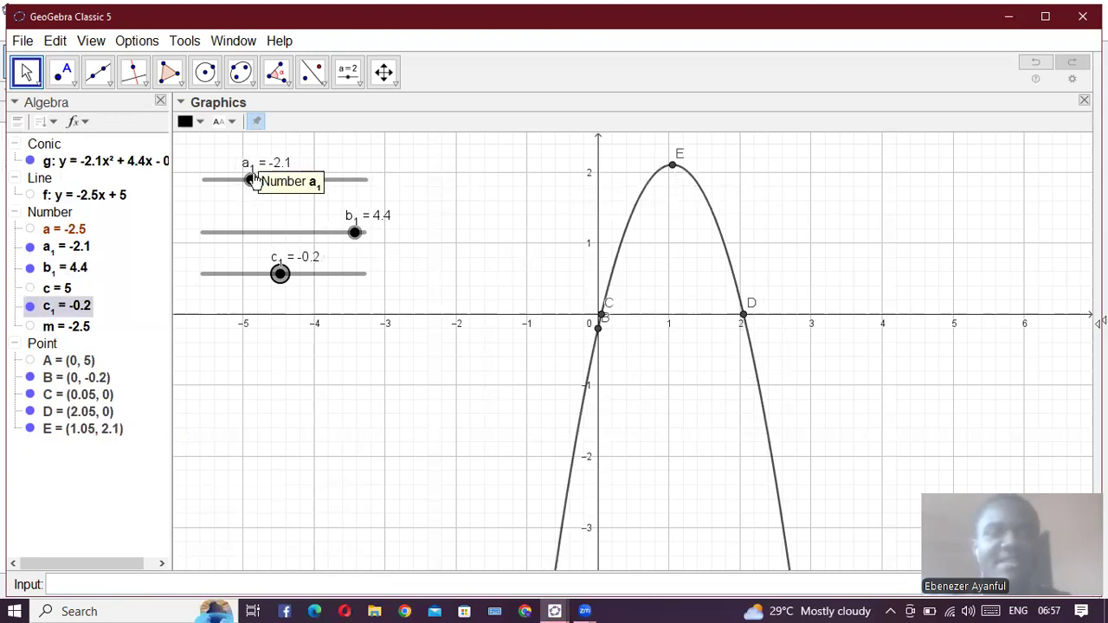
pyautogui.click(251, 180)
pyautogui.moveTo(364, 240); pyautogui.dragTo(298, 275)
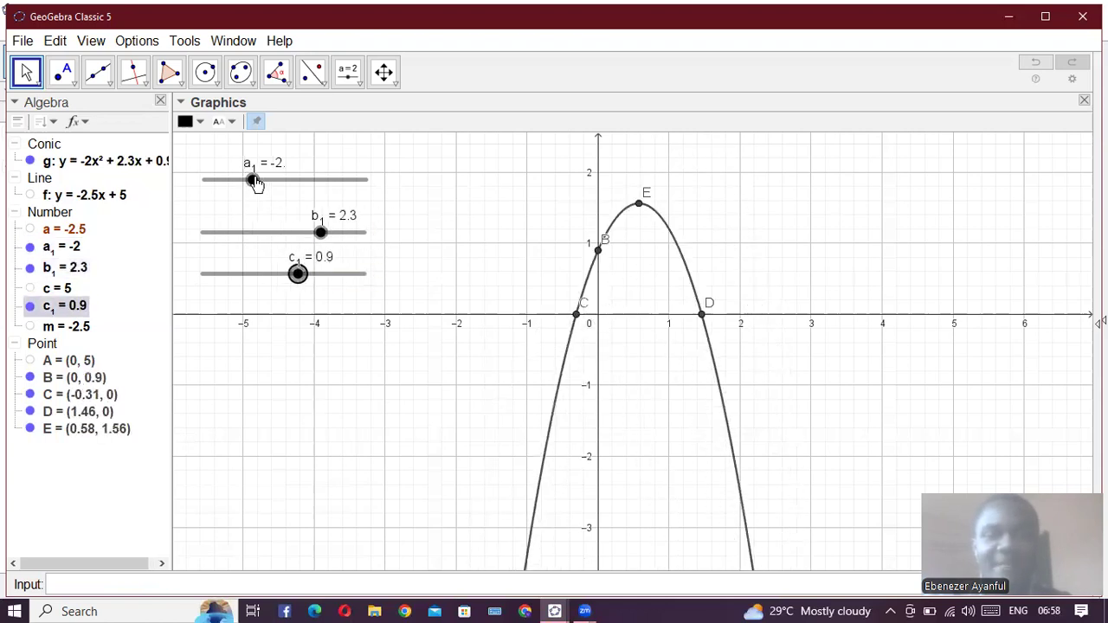
# - Switch a_1 between positive and negative through 2.5, -2.7 and 3.2, ending at -4.2, to flip the parabola and its turning point
pyautogui.moveTo(322, 179)
pyautogui.mouseDown()
pyautogui.moveTo(222, 186)
pyautogui.moveTo(295, 166)
pyautogui.moveTo(324, 178)
pyautogui.mouseUp()
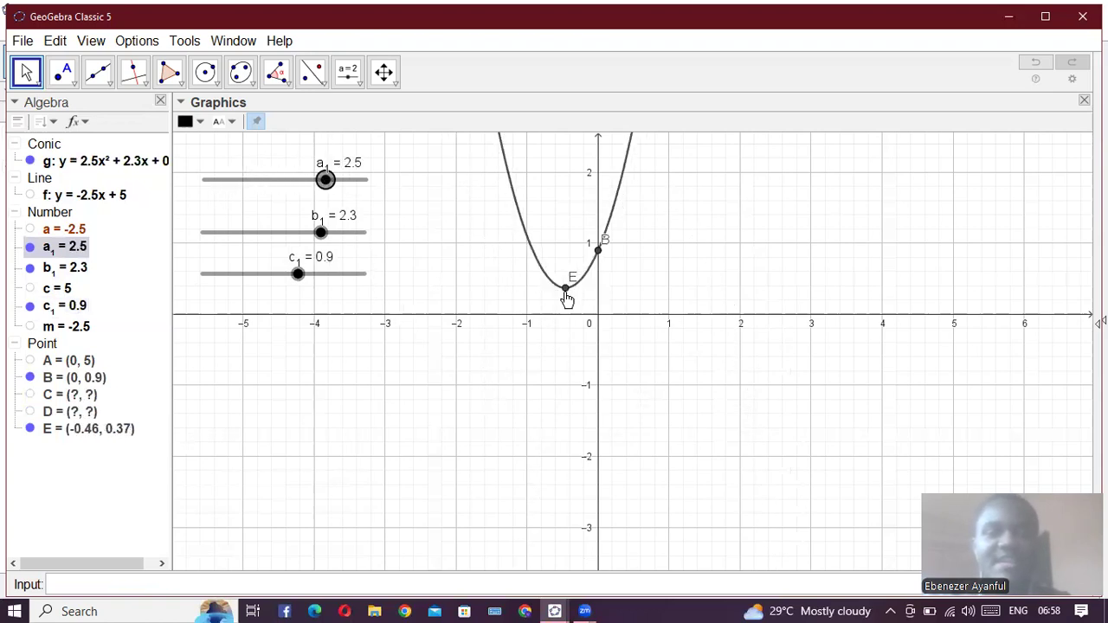
pyautogui.click(258, 181)
pyautogui.click(241, 184)
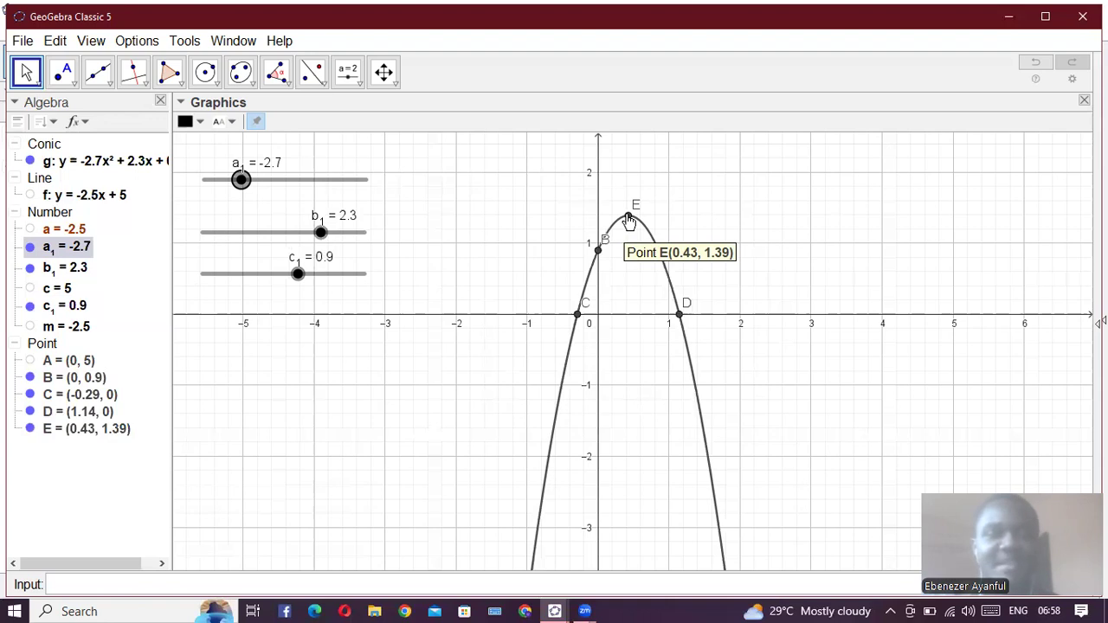
pyautogui.moveTo(240, 180); pyautogui.dragTo(337, 180)
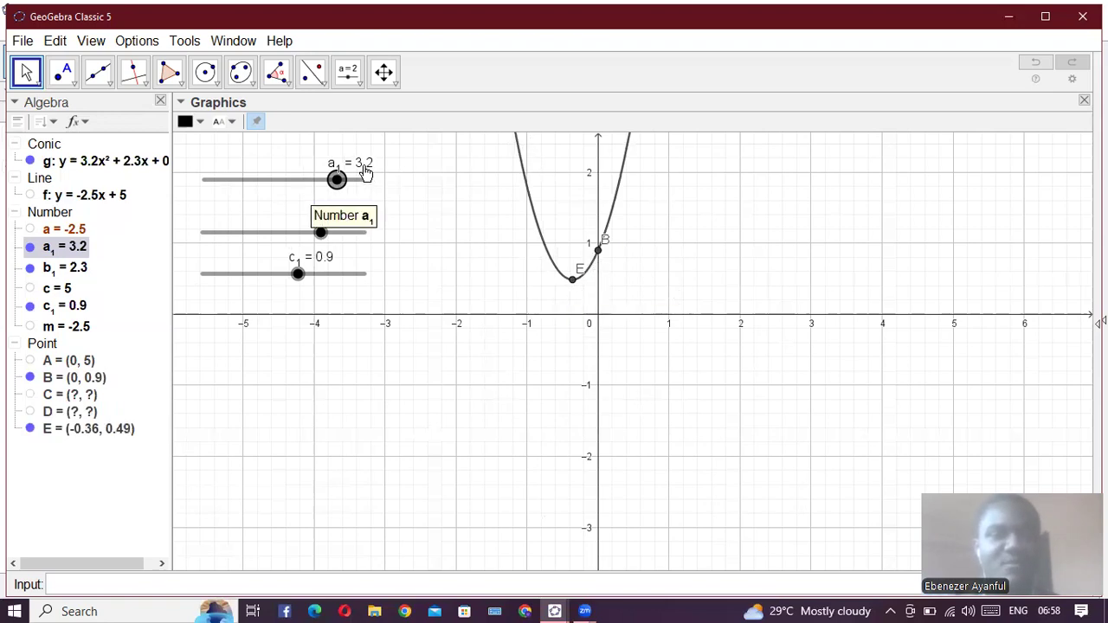
pyautogui.moveTo(338, 180); pyautogui.dragTo(218, 181)
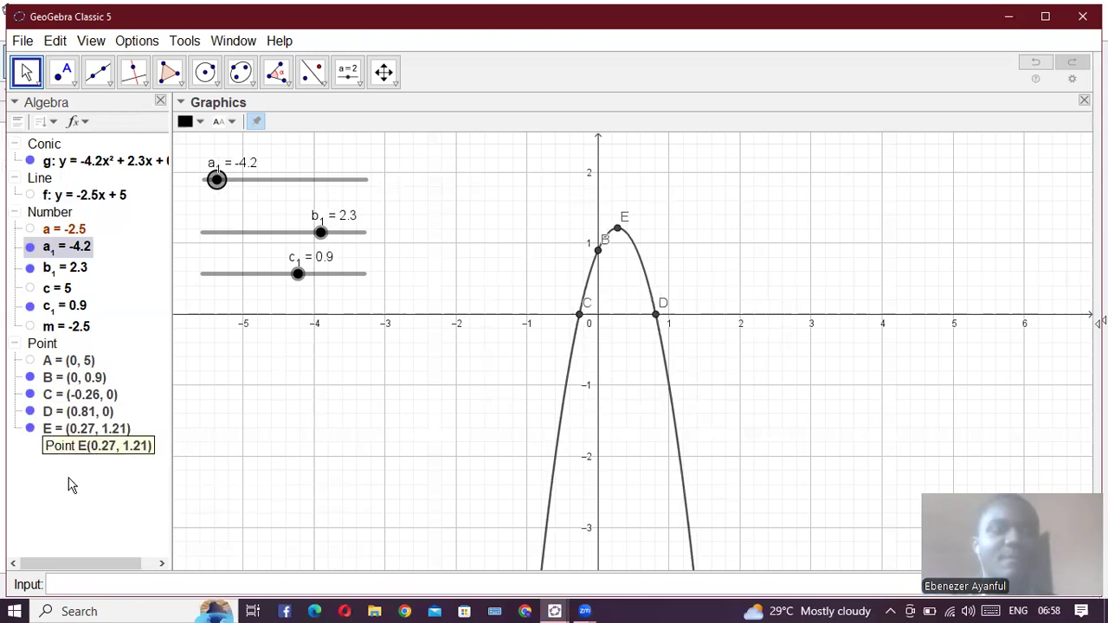
# - Hide points B, C, D and E, the sliders a_1, b_1 and c_1, and parabola g
pyautogui.click(30, 429)
pyautogui.click(31, 411)
pyautogui.click(31, 377)
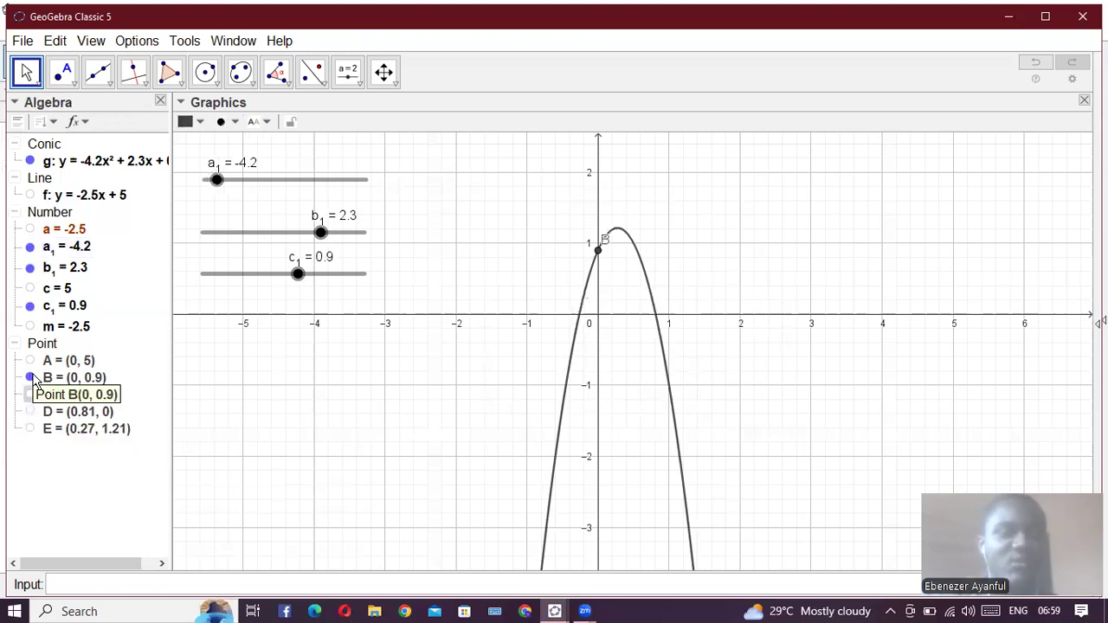
pyautogui.click(31, 306)
pyautogui.click(31, 267)
pyautogui.click(30, 247)
pyautogui.click(31, 161)
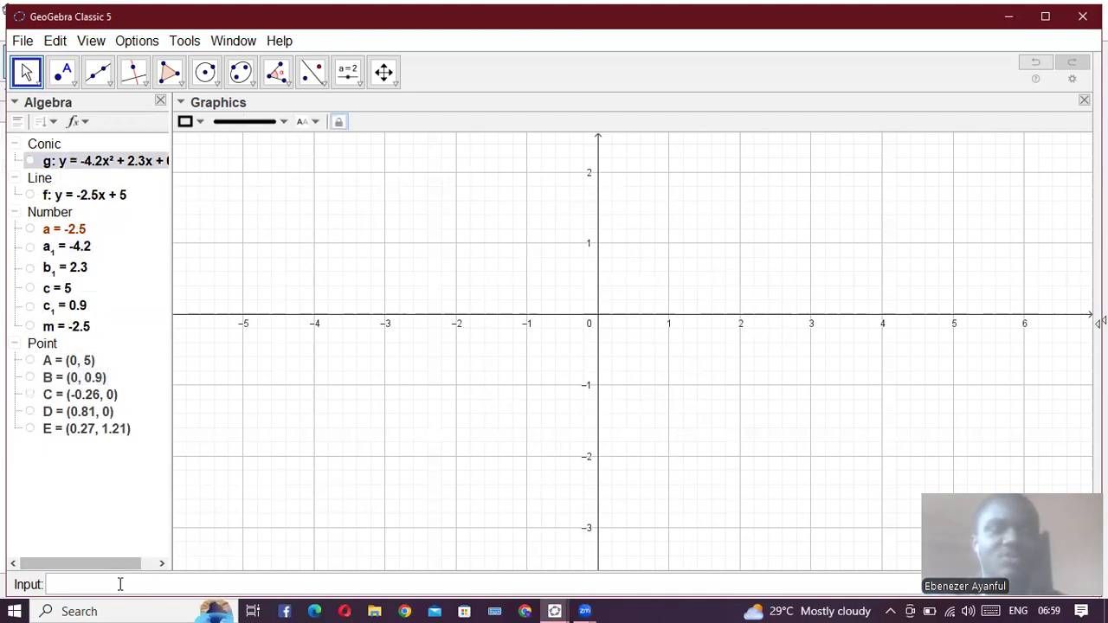
# - Define the cubic's first two coefficients as a_2 = 1 and b_2 = 1
pyautogui.click(121, 585)
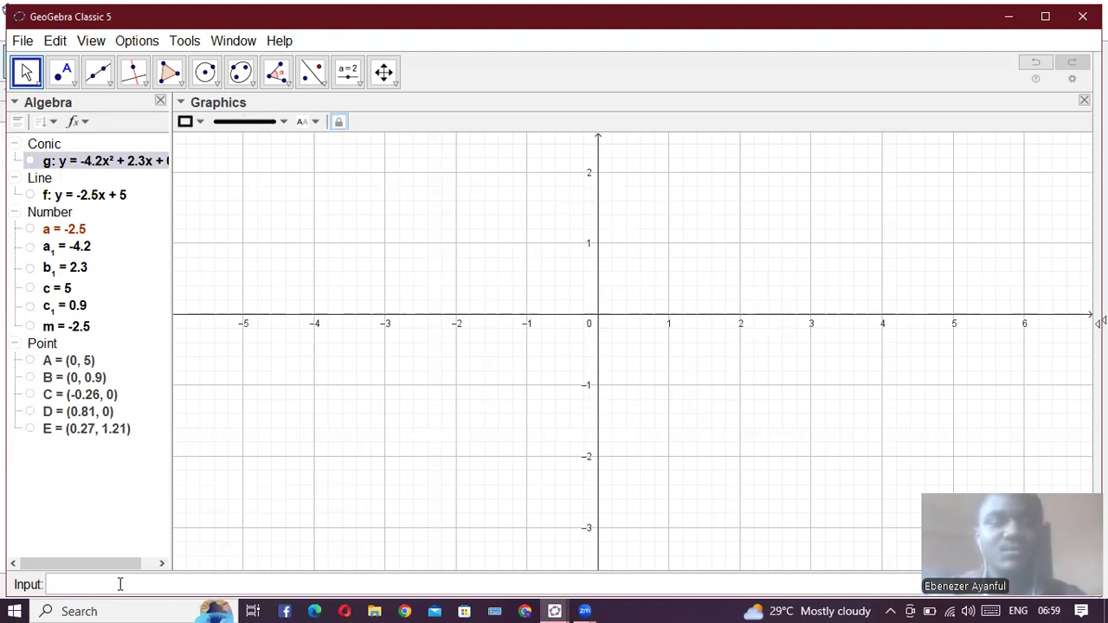
pyautogui.write('a')
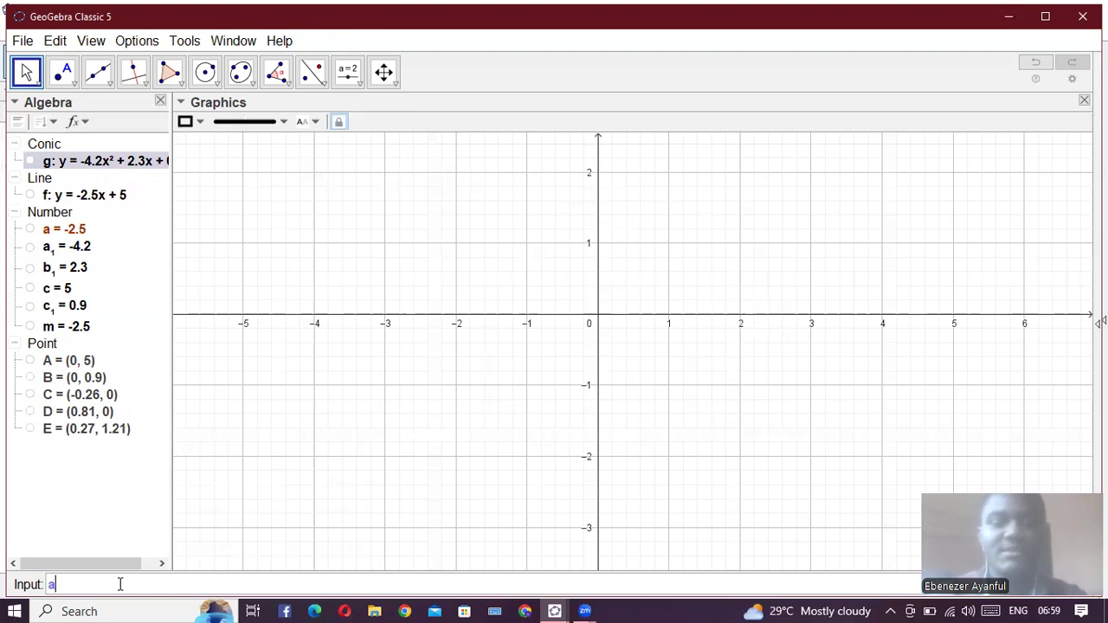
pyautogui.write(' 2')
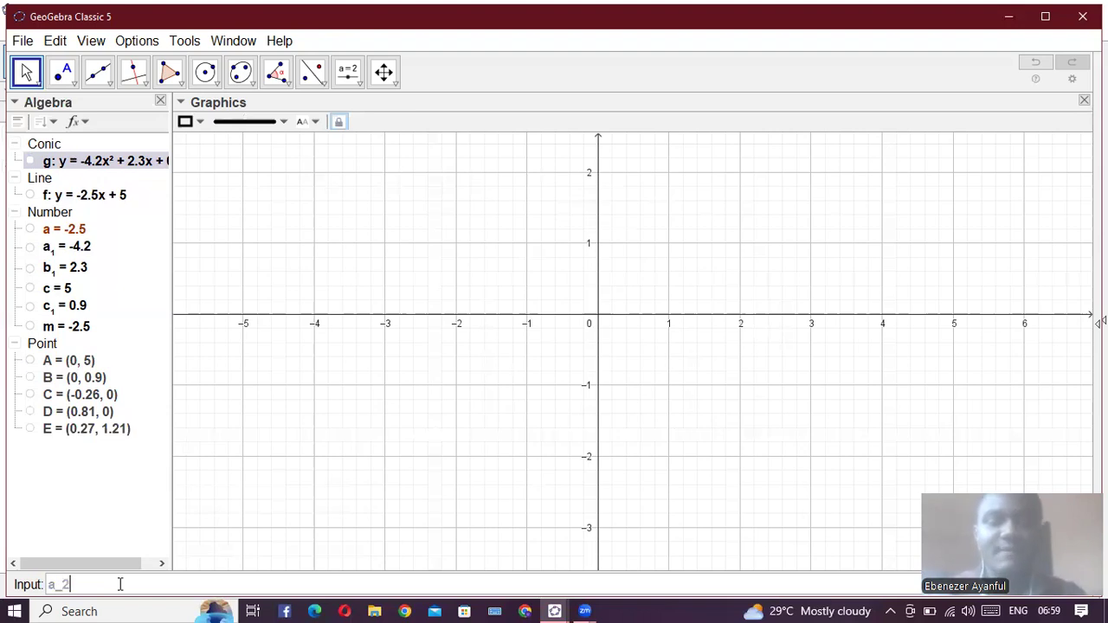
pyautogui.write(' =1')
pyautogui.press('Return')
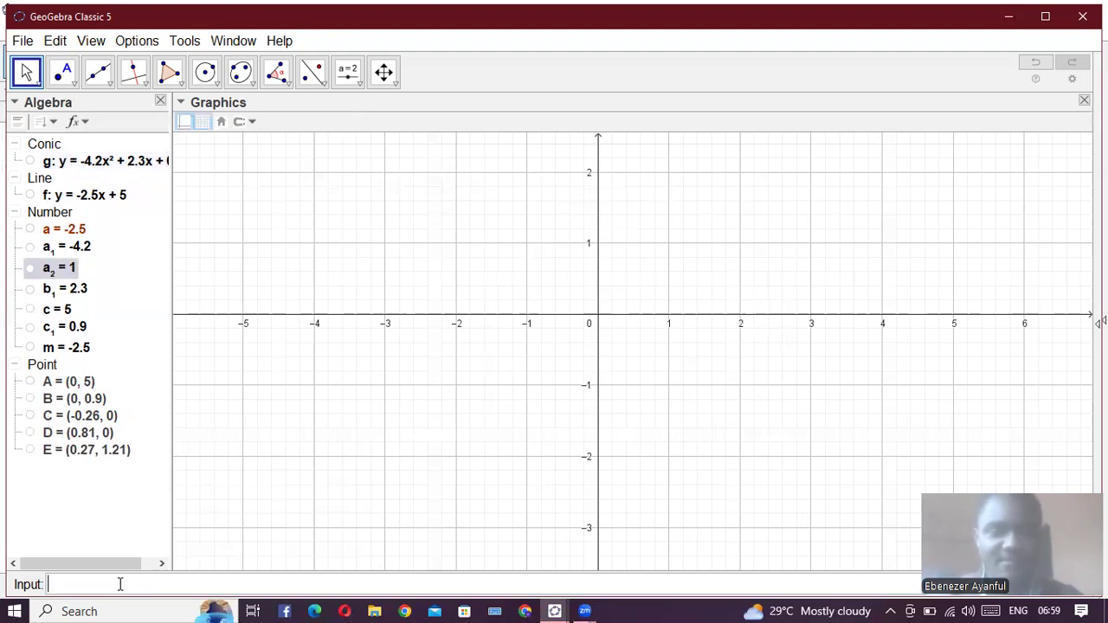
pyautogui.write('a')
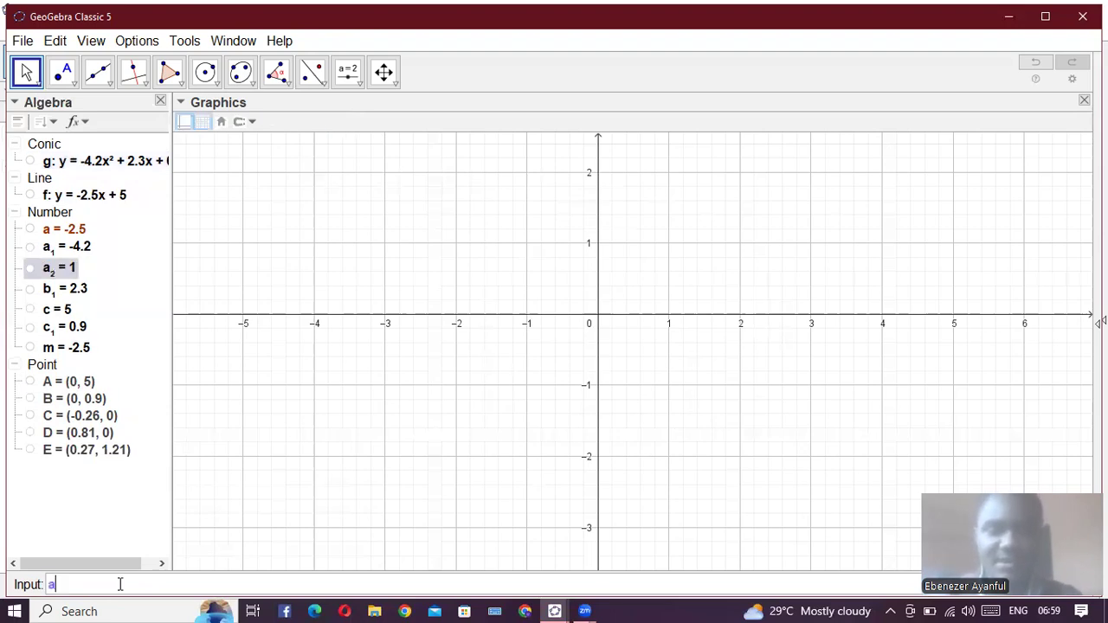
pyautogui.write('_2 = 1')
pyautogui.press('Return')
# - Define the remaining coefficients as c_2 = 1 and d_2 = 1
pyautogui.write('c_2 =')
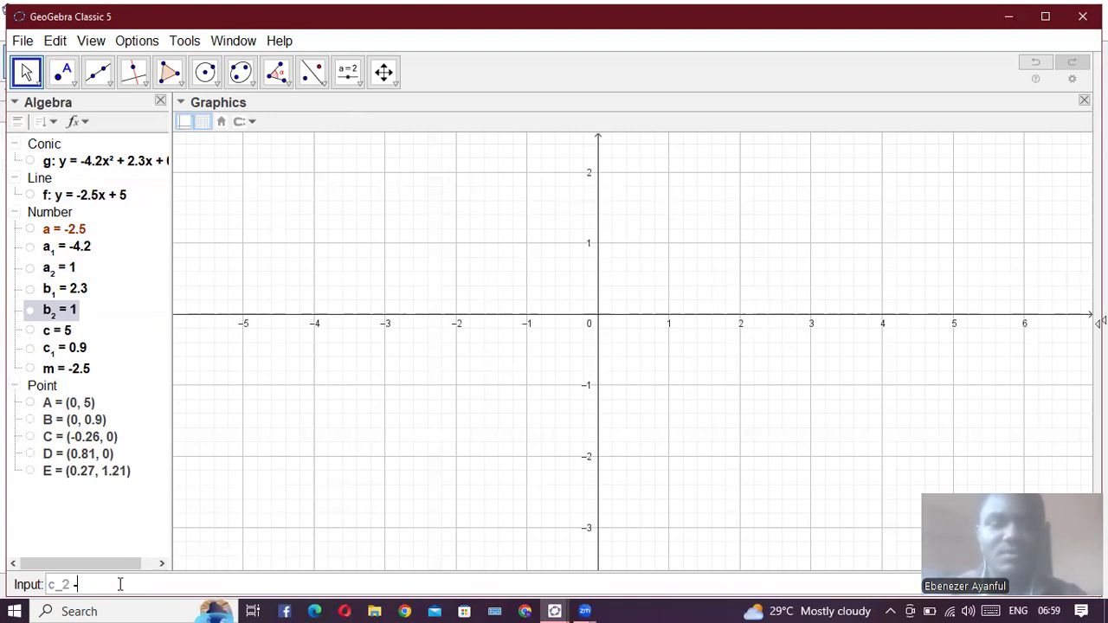
pyautogui.write(' 1')
pyautogui.press('Return')
pyautogui.write('d_2 = 1')
pyautogui.press('Return')
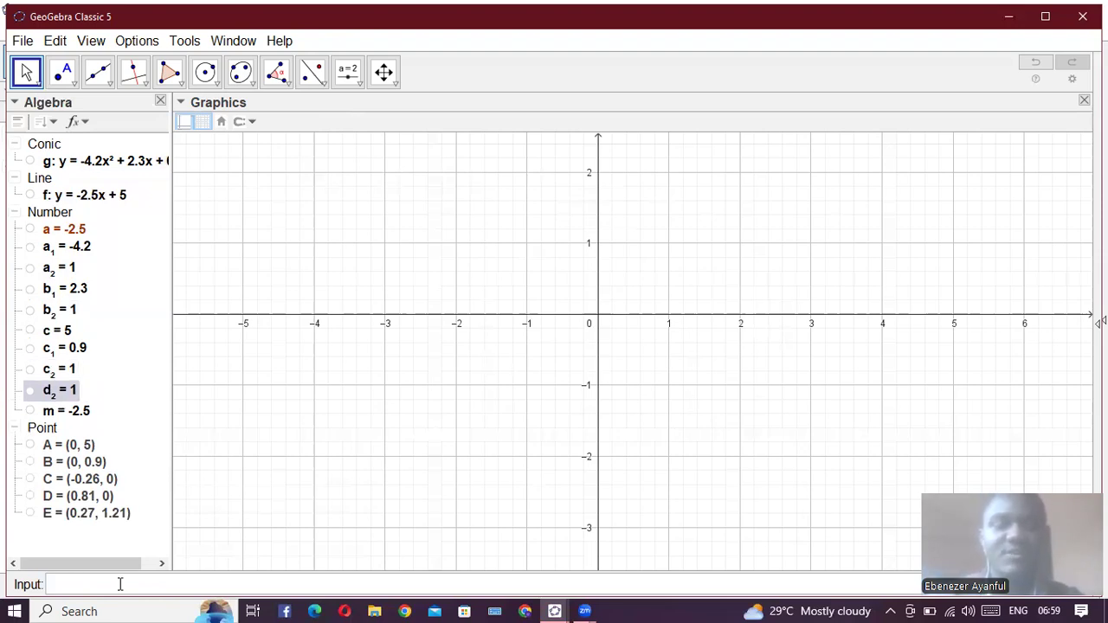
# - Plot the cubic y = a_2x^3 + b_2x^2 + c_2x + d_2
pyautogui.write('y = a_2x')
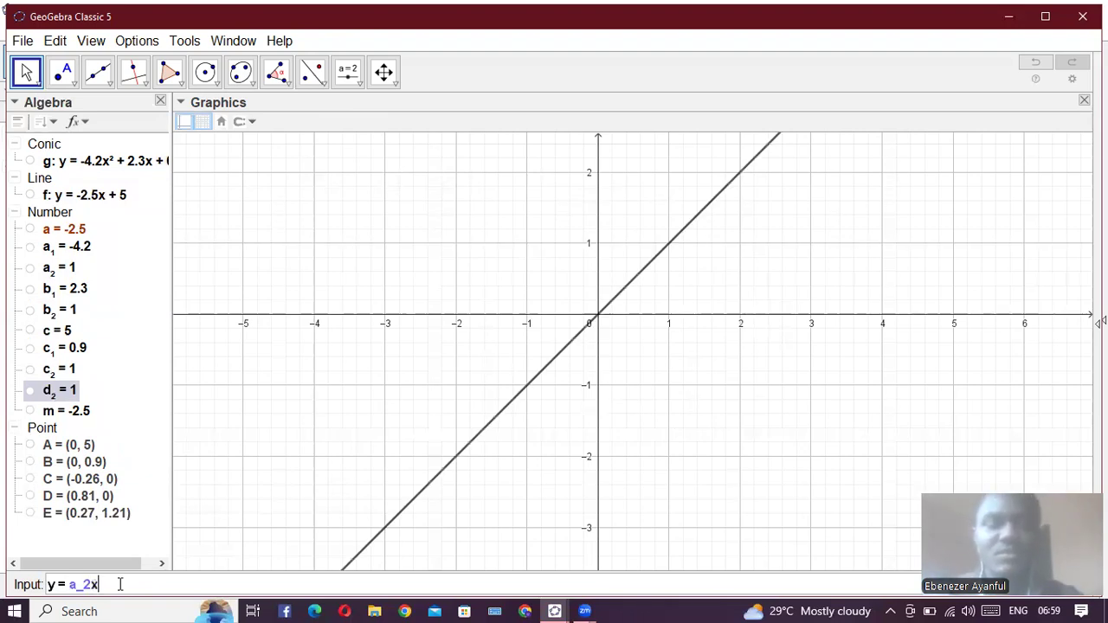
pyautogui.write('^3 + b_2x')
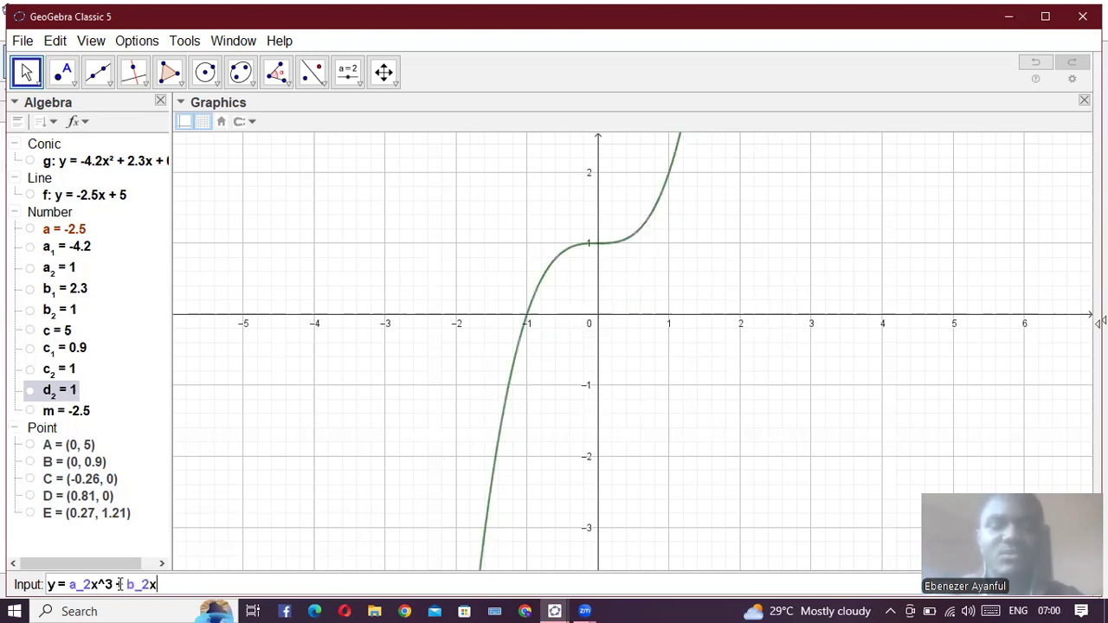
pyautogui.write('^')
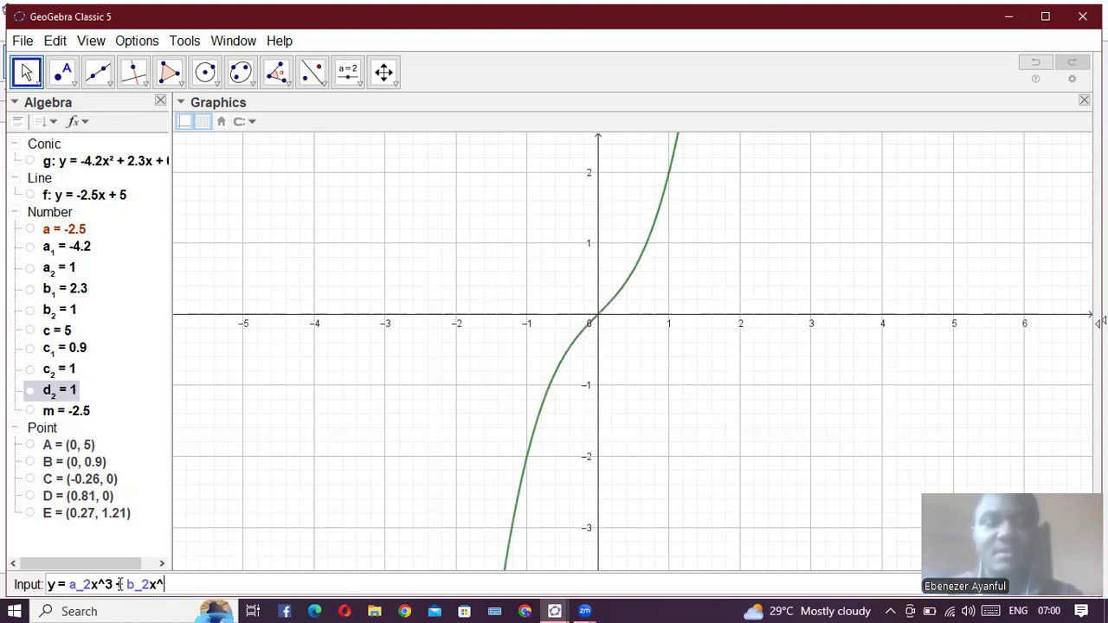
pyautogui.write('2')
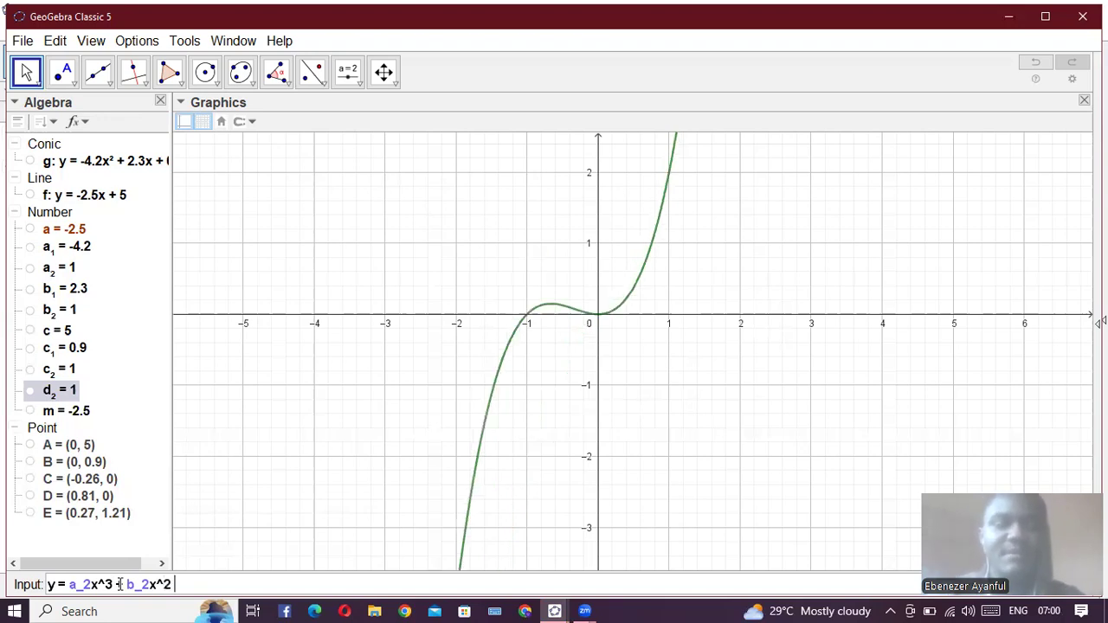
pyautogui.write(' + c')
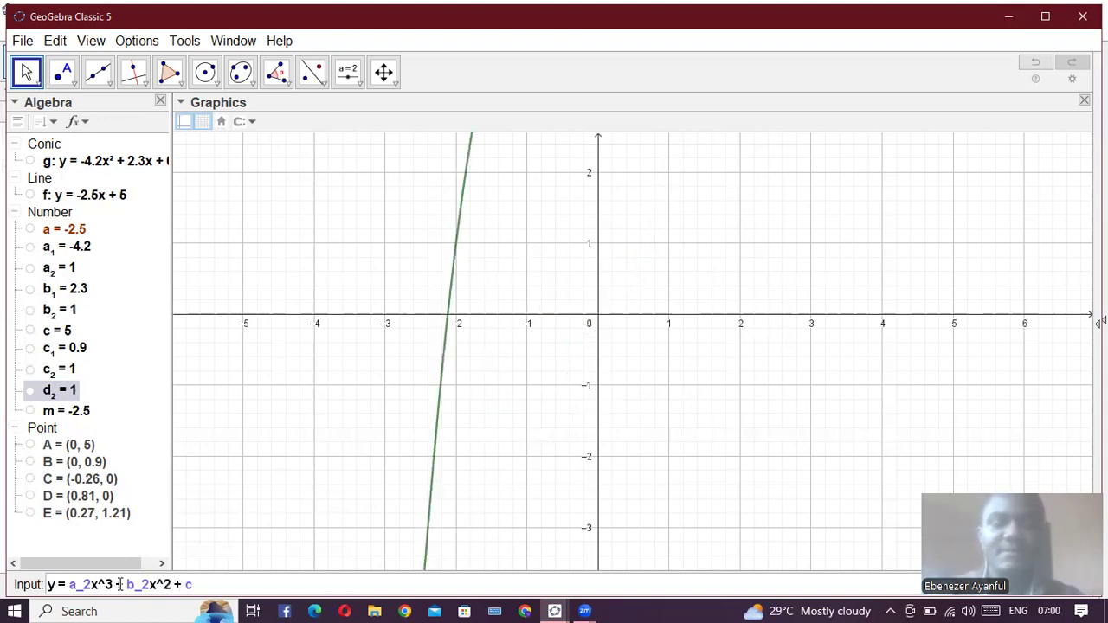
pyautogui.write('_x')
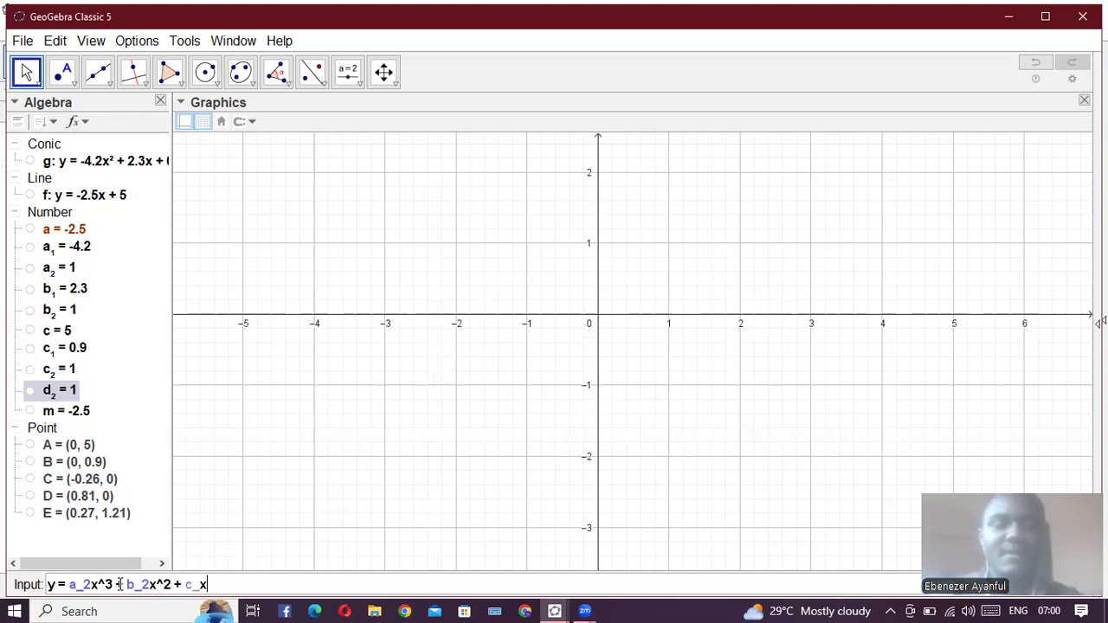
pyautogui.press('BackSpace')
pyautogui.write('2x ')
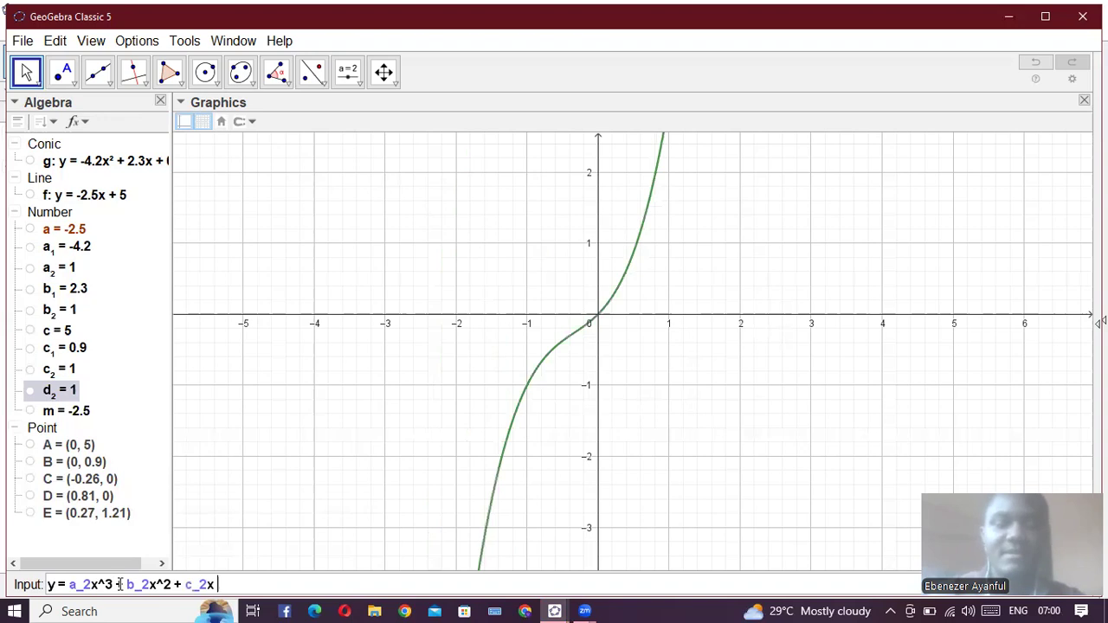
pyautogui.write('+d_2')
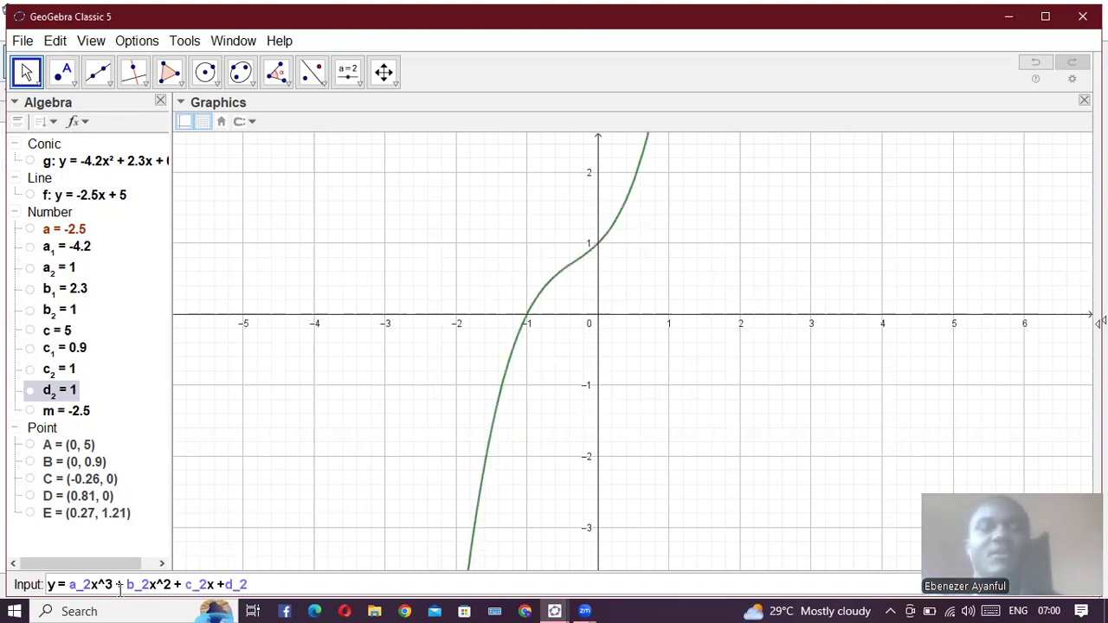
pyautogui.press('Return')
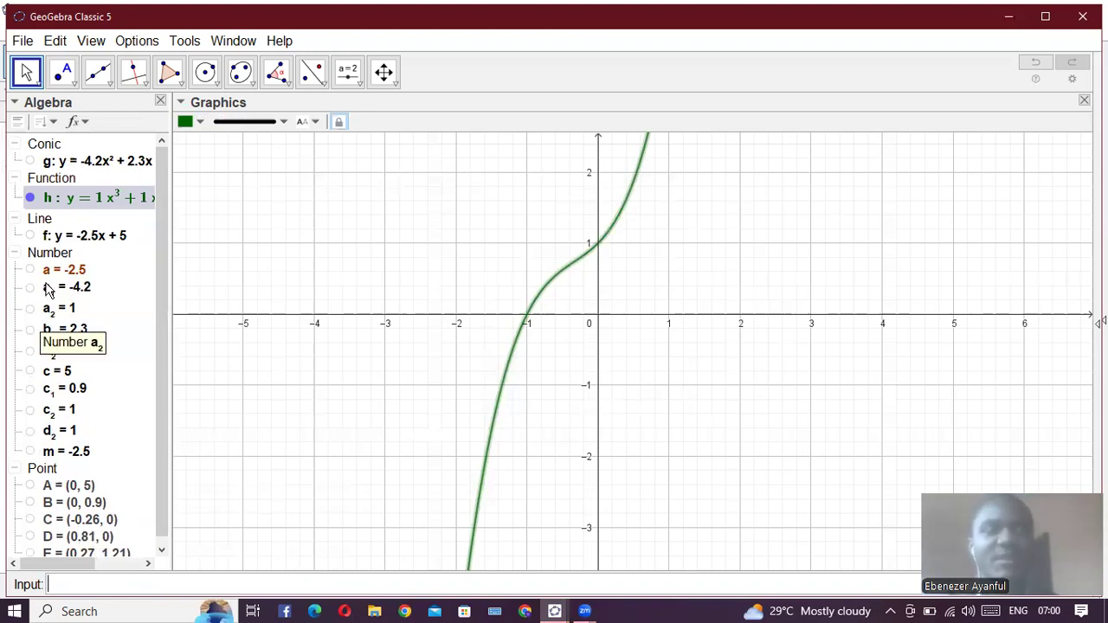
# - Show the a_2 slider and lower a_2 through 0.7 to -1.4 to reverse the cubic's direction
pyautogui.click(30, 316)
pyautogui.click(30, 310)
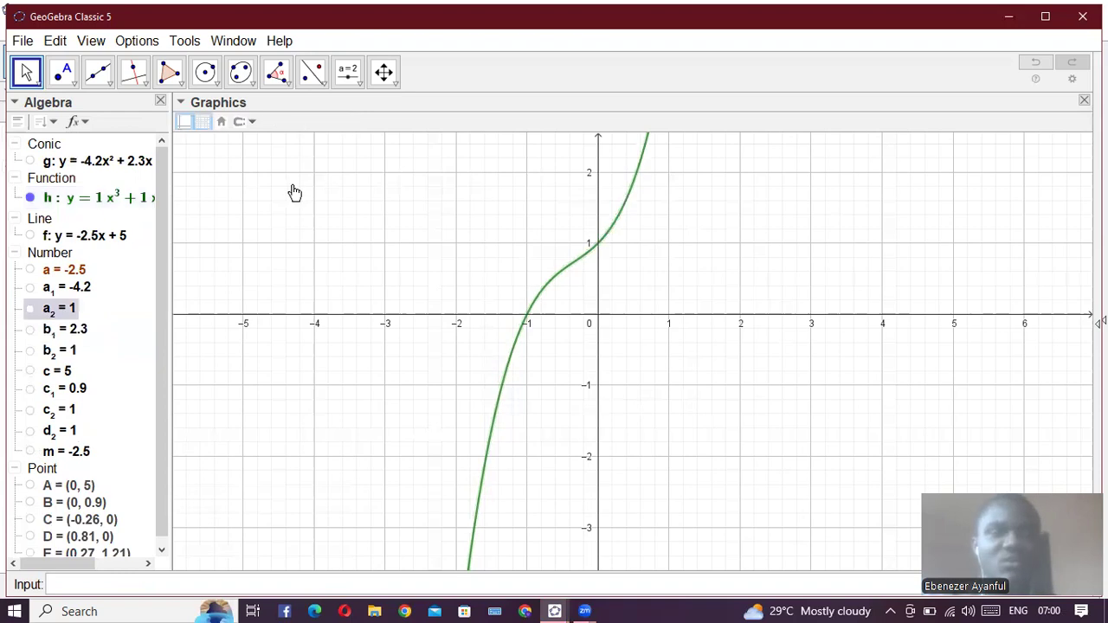
pyautogui.moveTo(299, 182); pyautogui.dragTo(295, 181)
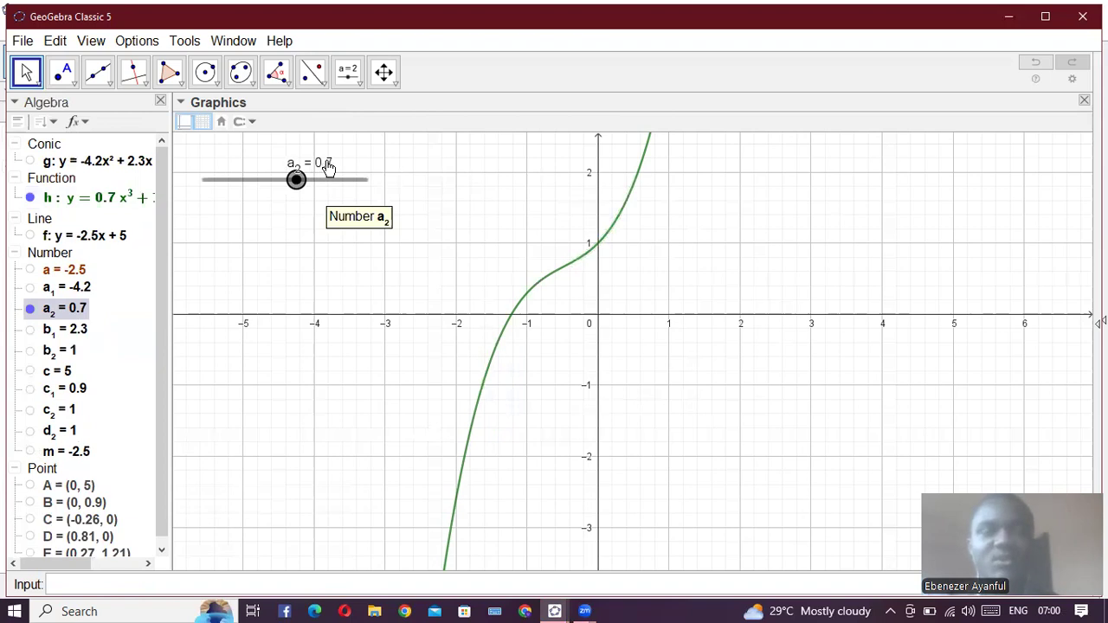
pyautogui.moveTo(297, 184); pyautogui.dragTo(265, 196)
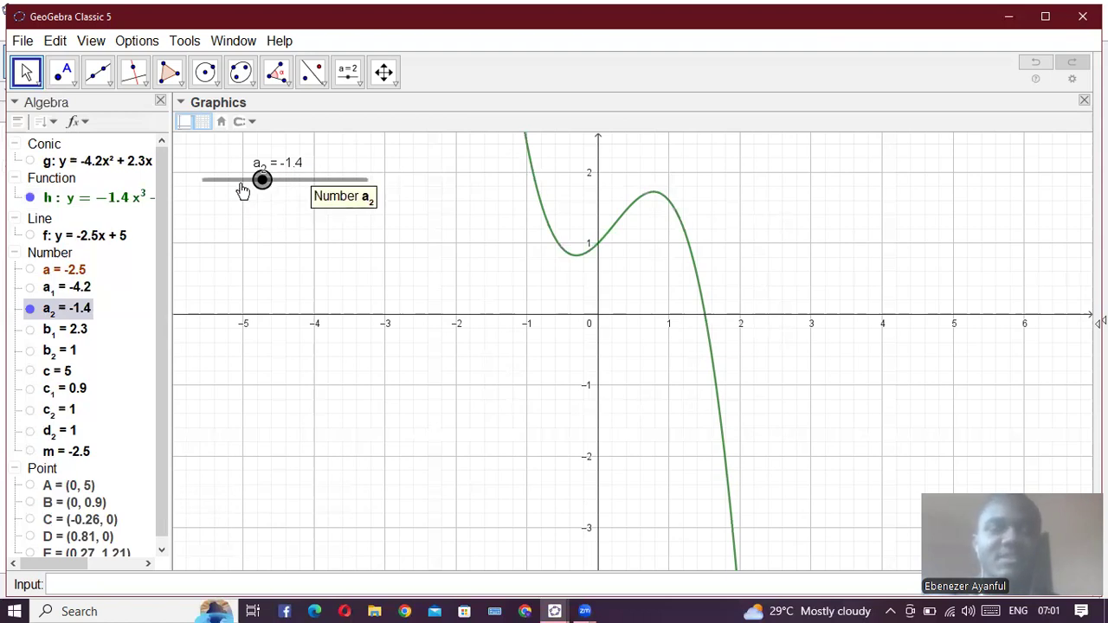
# - Set a_2 to 0 to reduce the cubic to a parabola, and finish with a_2 at 2.5
pyautogui.moveTo(261, 183); pyautogui.dragTo(290, 207)
pyautogui.moveTo(282, 205); pyautogui.dragTo(285, 205)
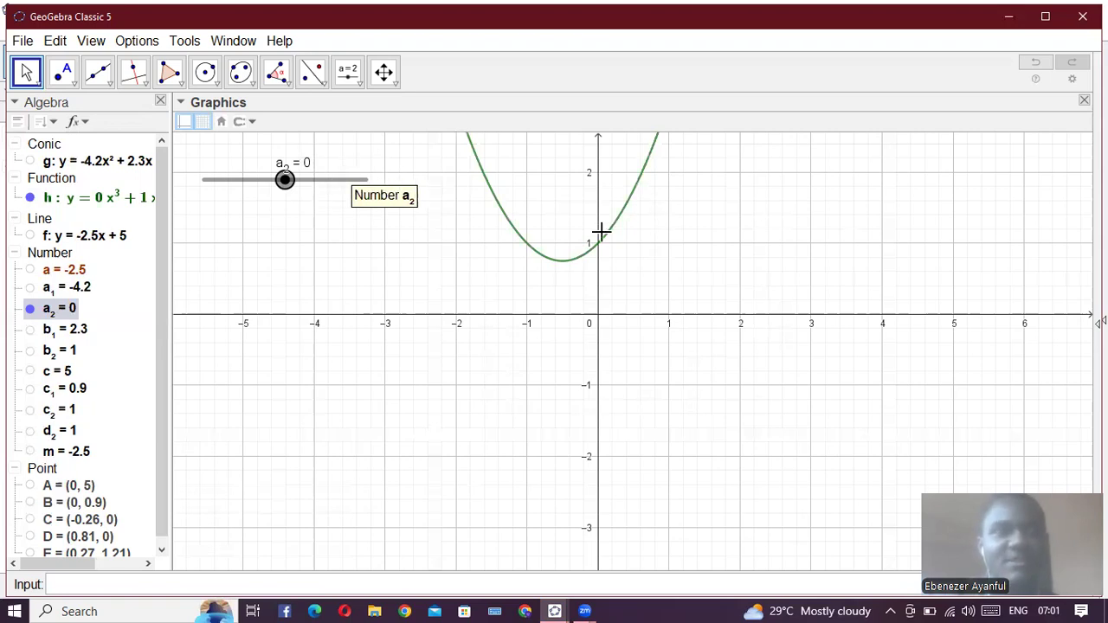
pyautogui.moveTo(284, 182); pyautogui.dragTo(257, 181)
pyautogui.click(325, 182)
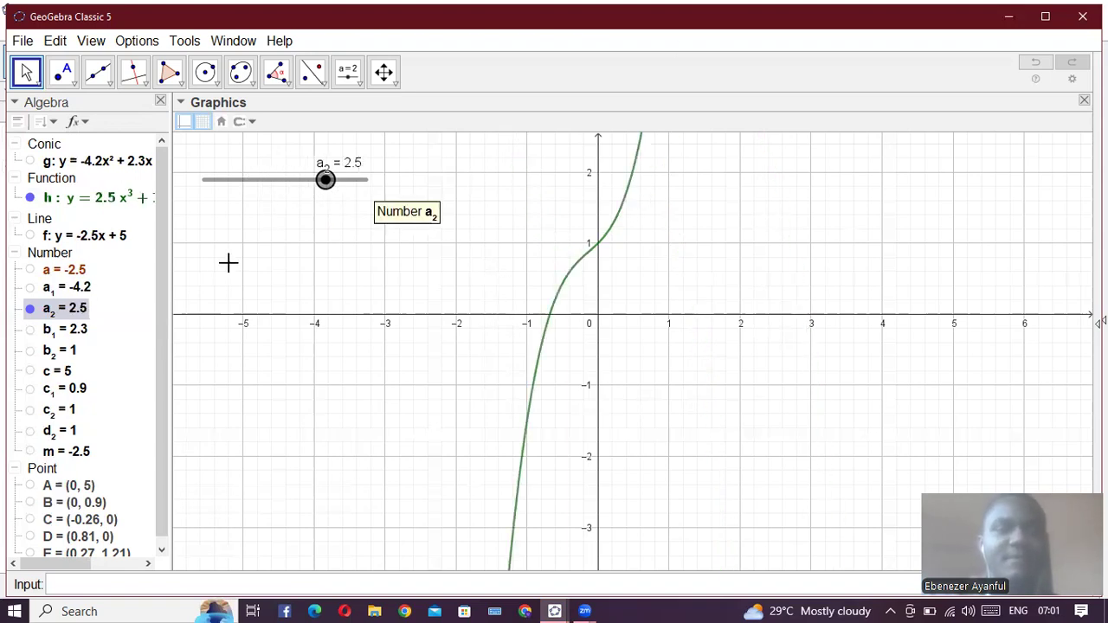
# - Swap the a_2 slider for b_2's, raise b_2 to 4.7, lower it to -4.7, and hide the slider
pyautogui.click(31, 309)
pyautogui.click(30, 350)
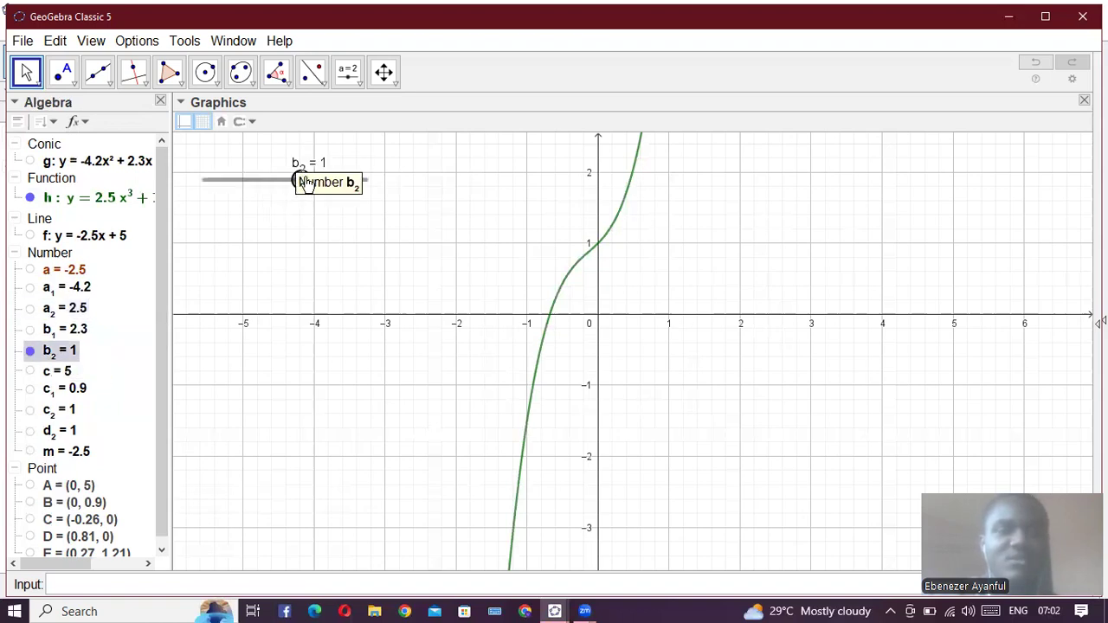
pyautogui.moveTo(299, 181); pyautogui.dragTo(361, 191)
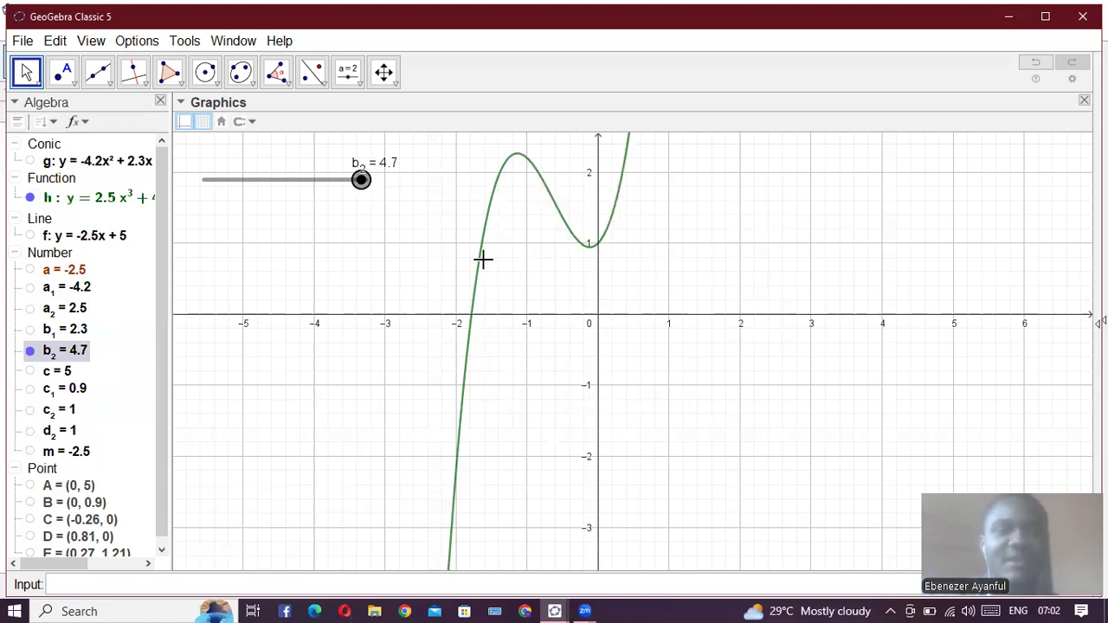
pyautogui.click(235, 197)
pyautogui.moveTo(236, 205); pyautogui.dragTo(209, 204)
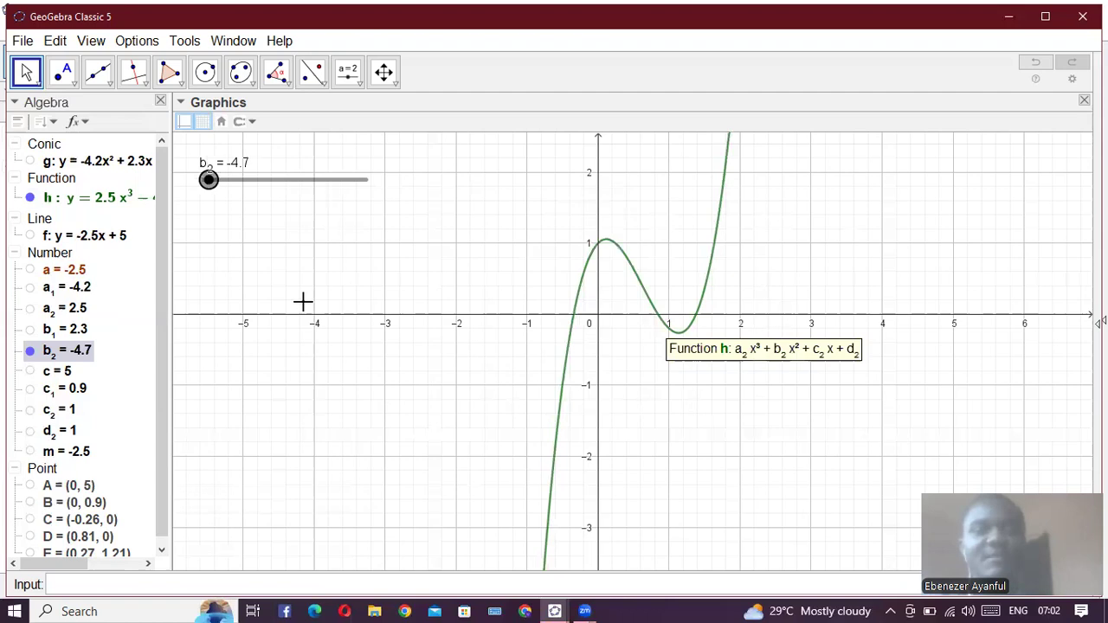
pyautogui.click(30, 352)
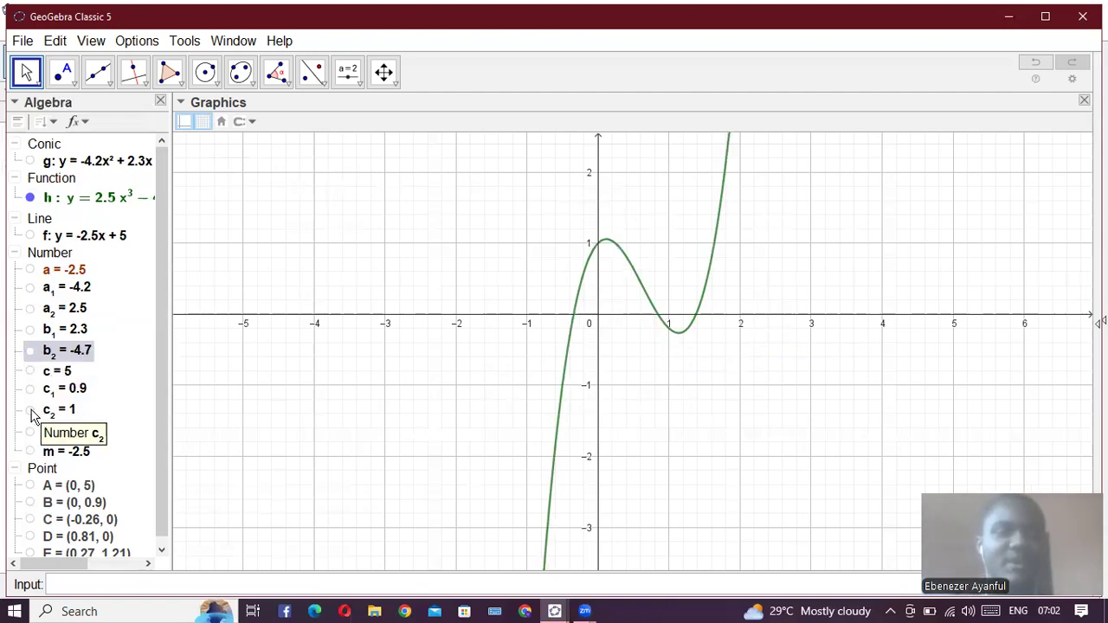
# - Show the c_2 slider, raise c_2 to 4.4, and hide the slider
pyautogui.click(31, 410)
pyautogui.moveTo(303, 183); pyautogui.dragTo(361, 204)
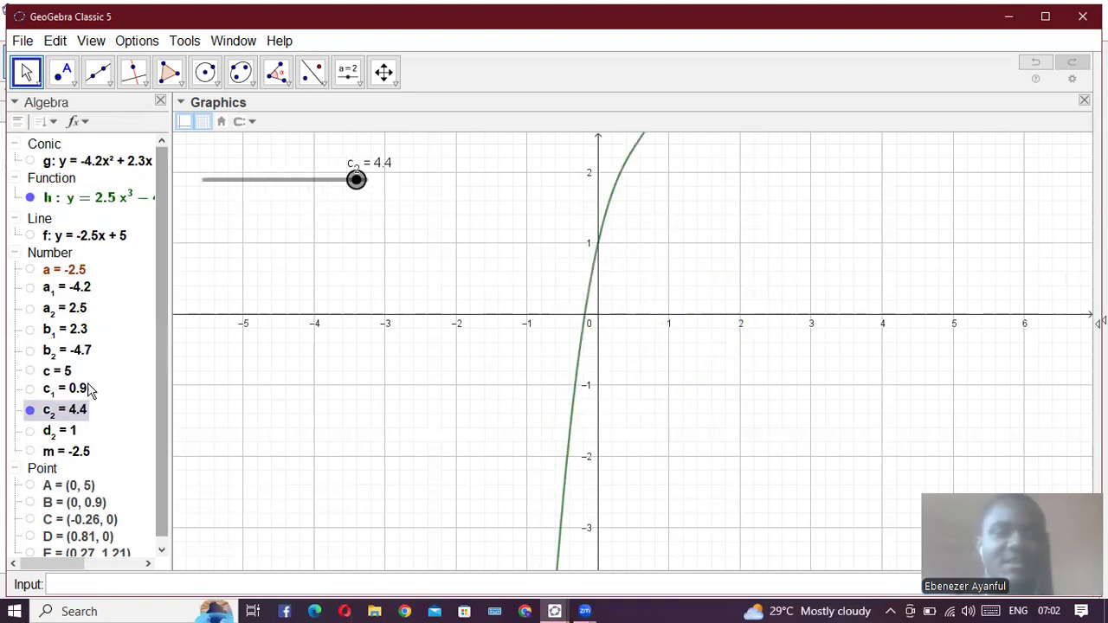
pyautogui.click(30, 411)
# - Show the d_2 slider and lower d_2 to -0.5 to shift the cubic down
pyautogui.click(30, 430)
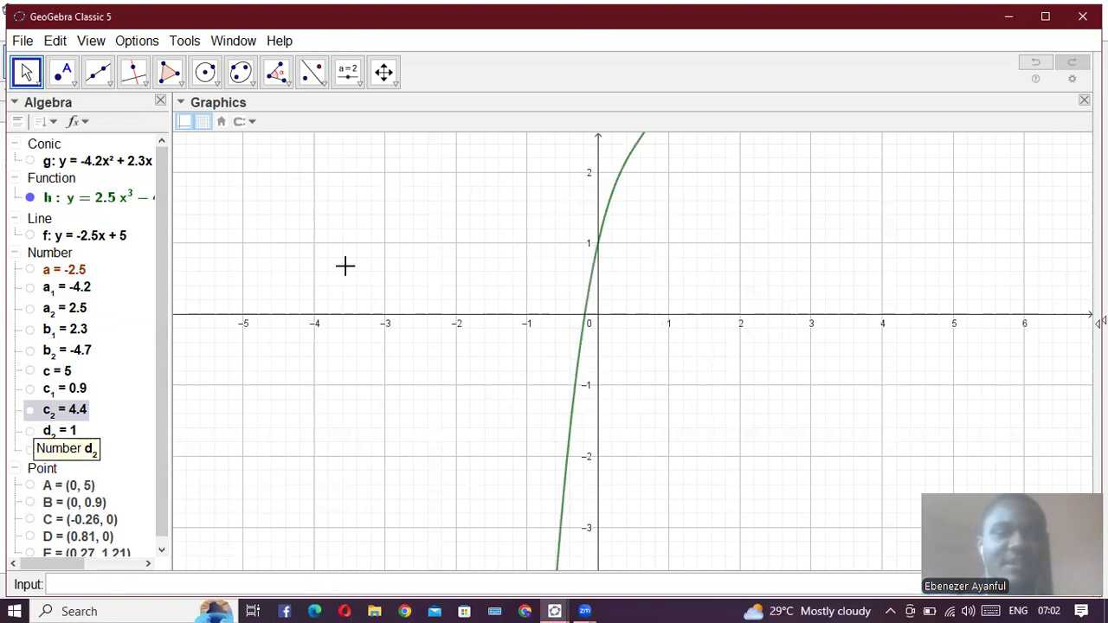
pyautogui.moveTo(299, 181); pyautogui.dragTo(280, 227)
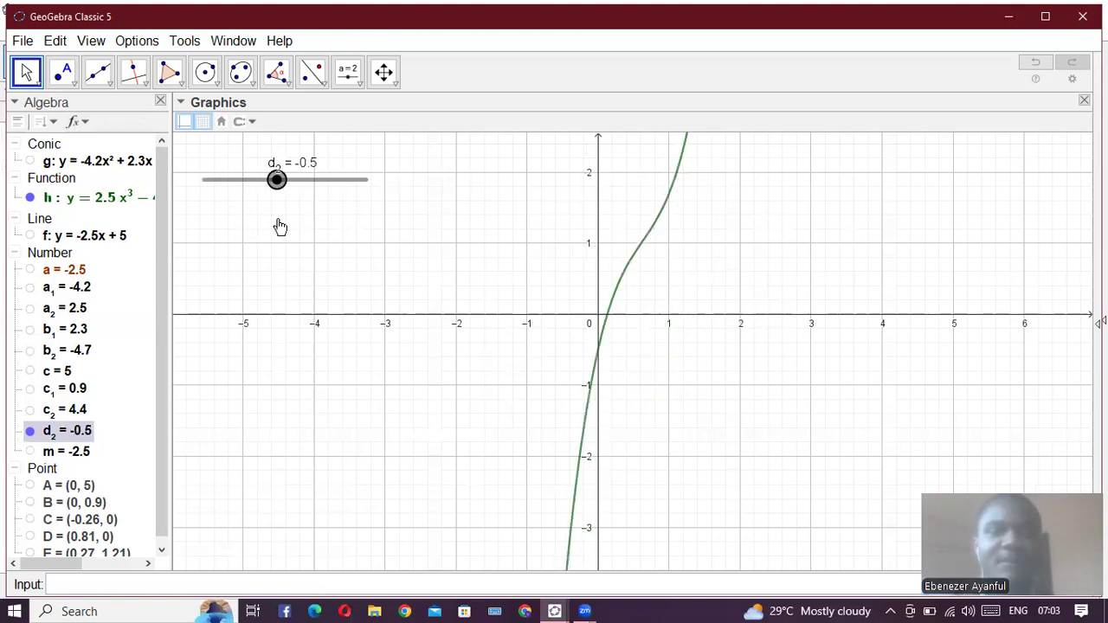
pyautogui.moveTo(280, 227)
pyautogui.mouseDown()
pyautogui.moveTo(311, 200)
pyautogui.moveTo(228, 225)
pyautogui.moveTo(279, 232)
pyautogui.mouseUp()
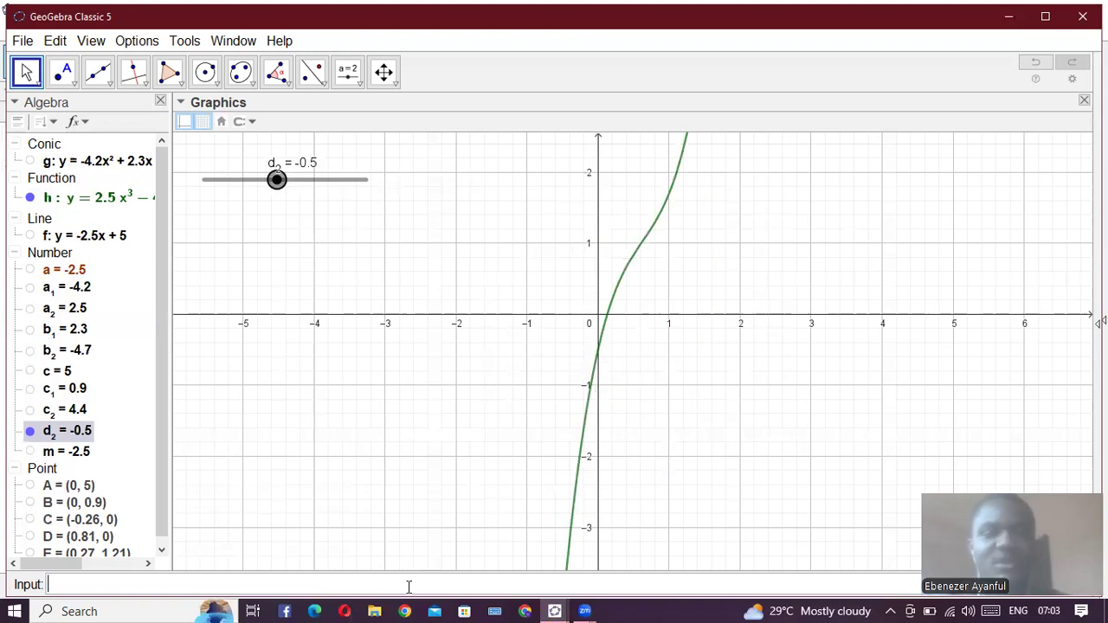
# - Mark the cubic's y-intercept with Intersect(h, yAxis)
pyautogui.write('int')
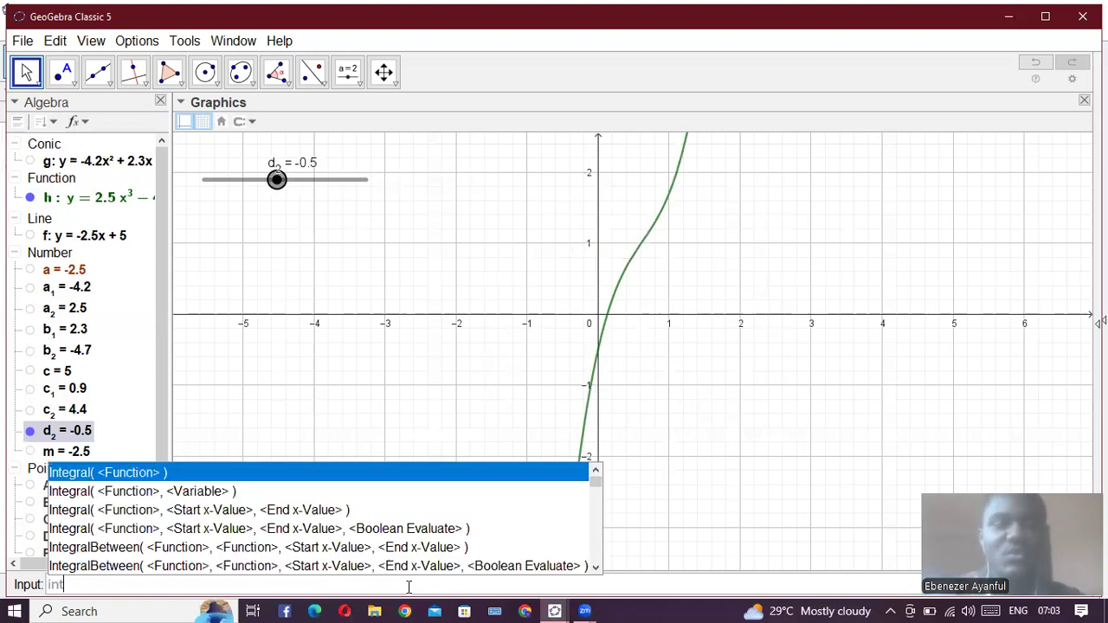
pyautogui.write('ers')
pyautogui.press('Return')
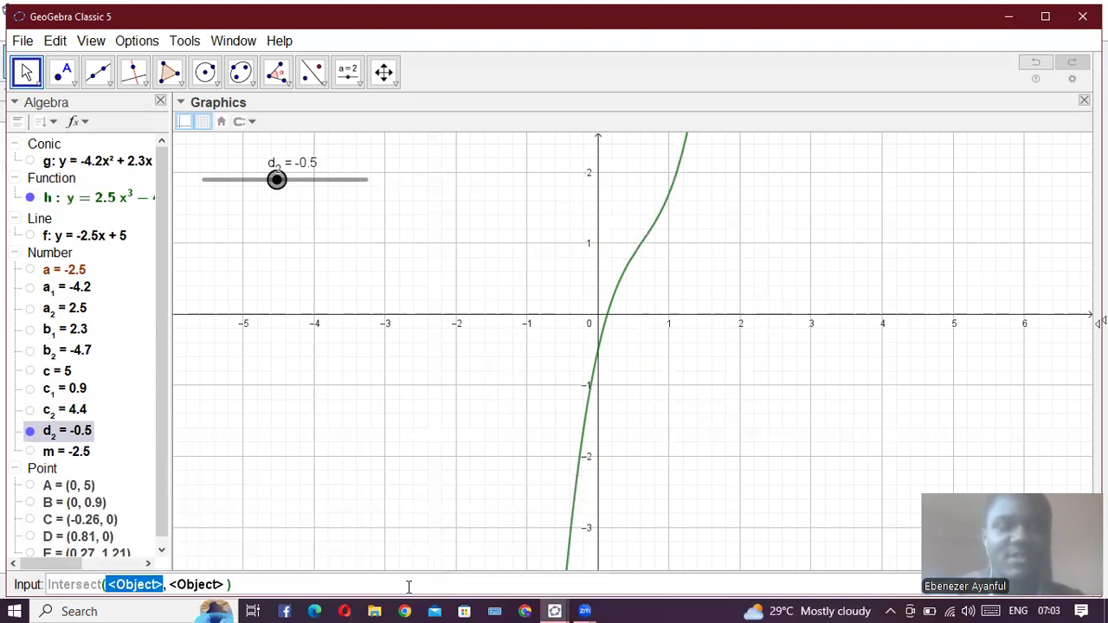
pyautogui.write('h')
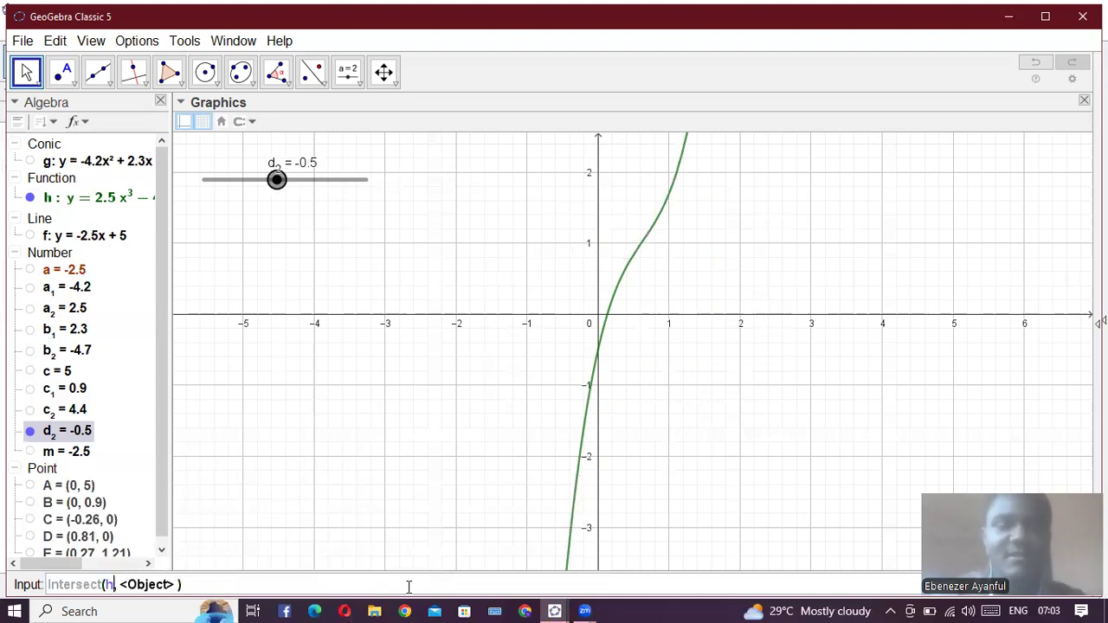
pyautogui.press('Tab')
pyautogui.write('yAxis')
pyautogui.press('Return')
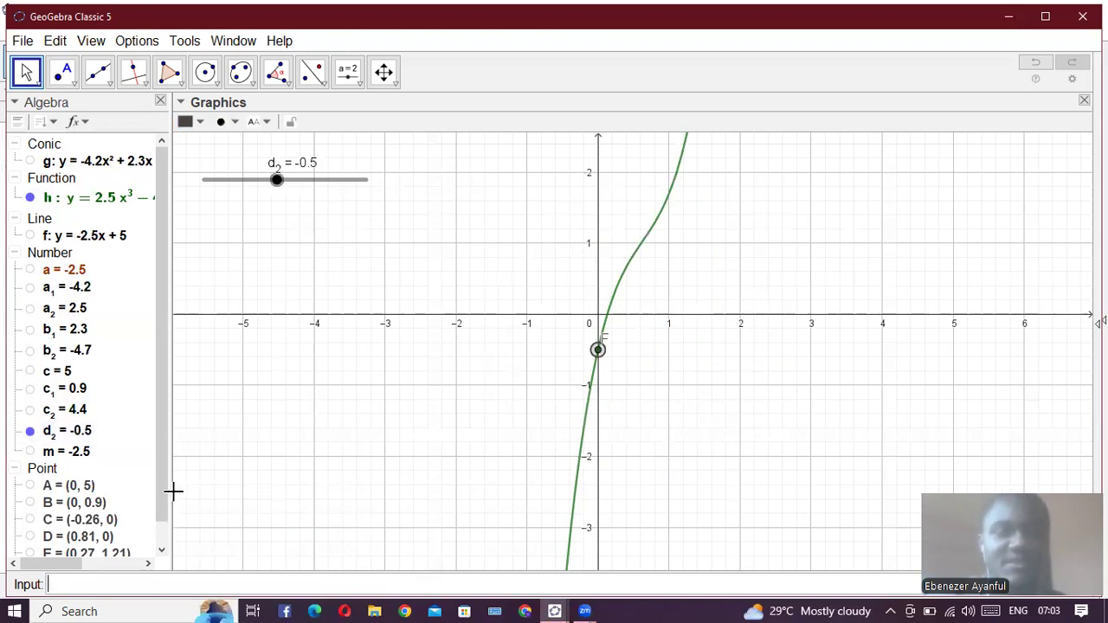
# - Vary d_2 through 3 and 1.2 to move the cubic's y-intercept, and finish with d_2 back at -0.5
pyautogui.scroll(-1, 92, 428)
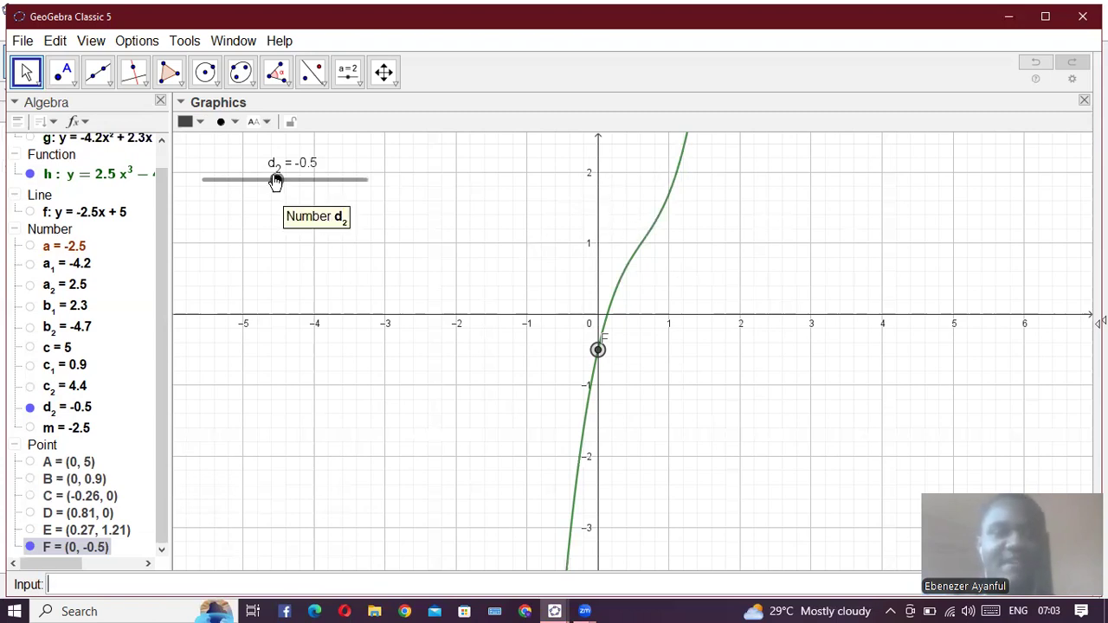
pyautogui.click(335, 187)
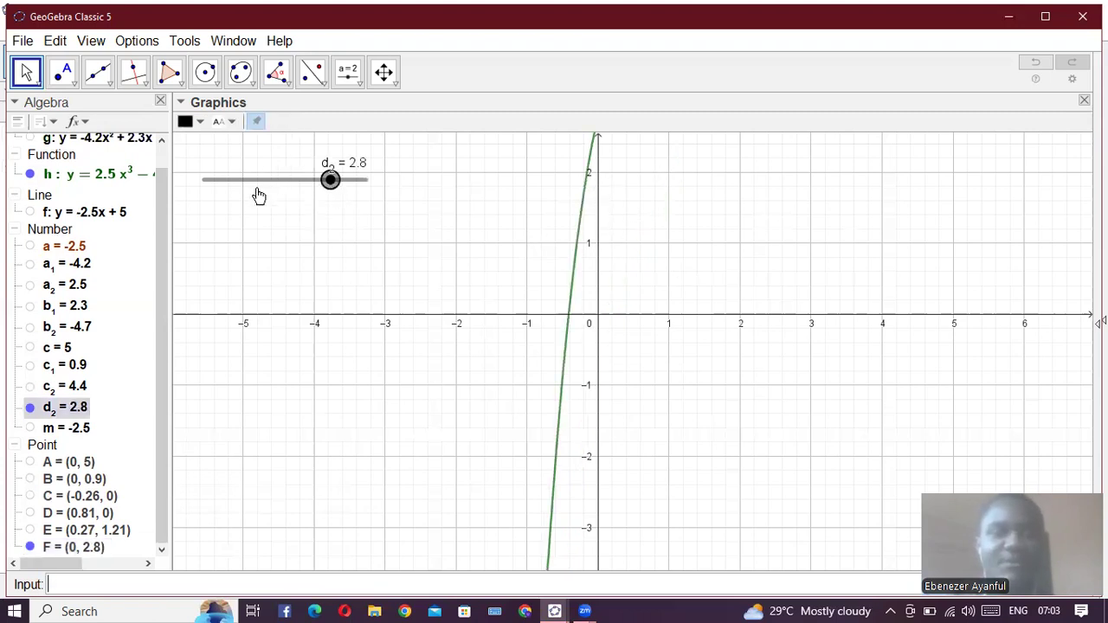
pyautogui.click(303, 201)
pyautogui.click(305, 201)
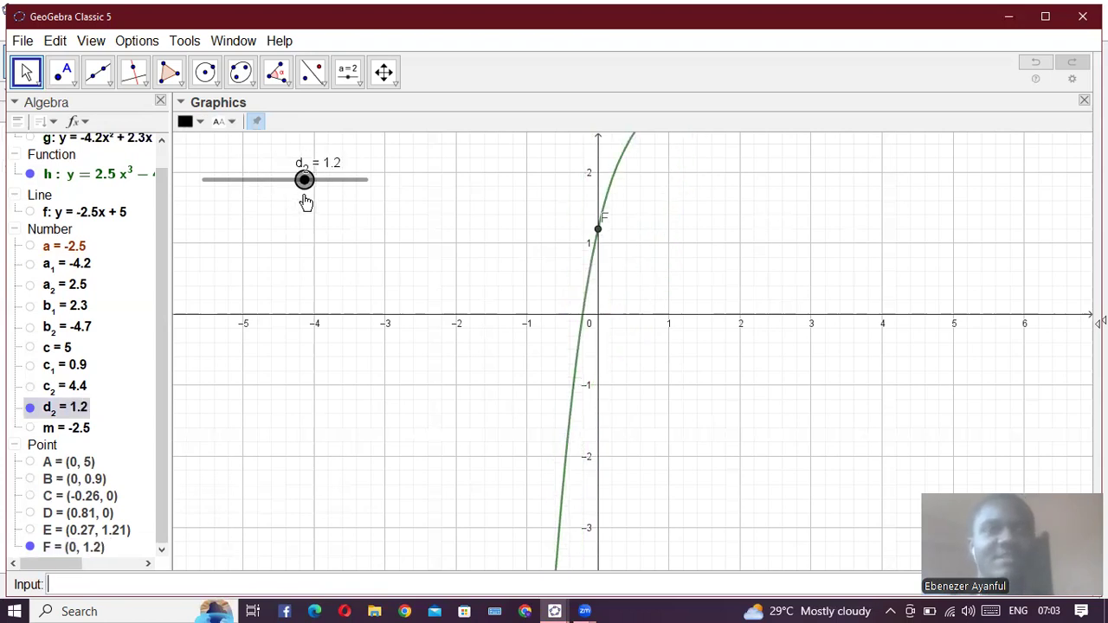
pyautogui.moveTo(305, 192); pyautogui.dragTo(280, 185)
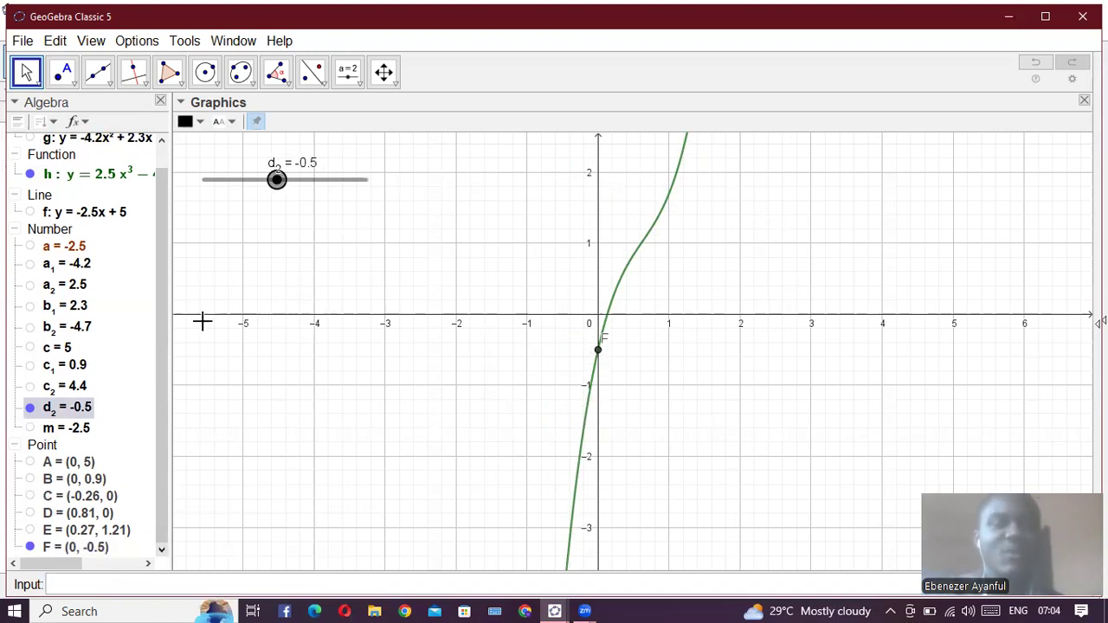
# - Preview the cubic's x-intercept with Root(h), and clear the entry without creating the point
pyautogui.click(175, 586)
pyautogui.write('roots')
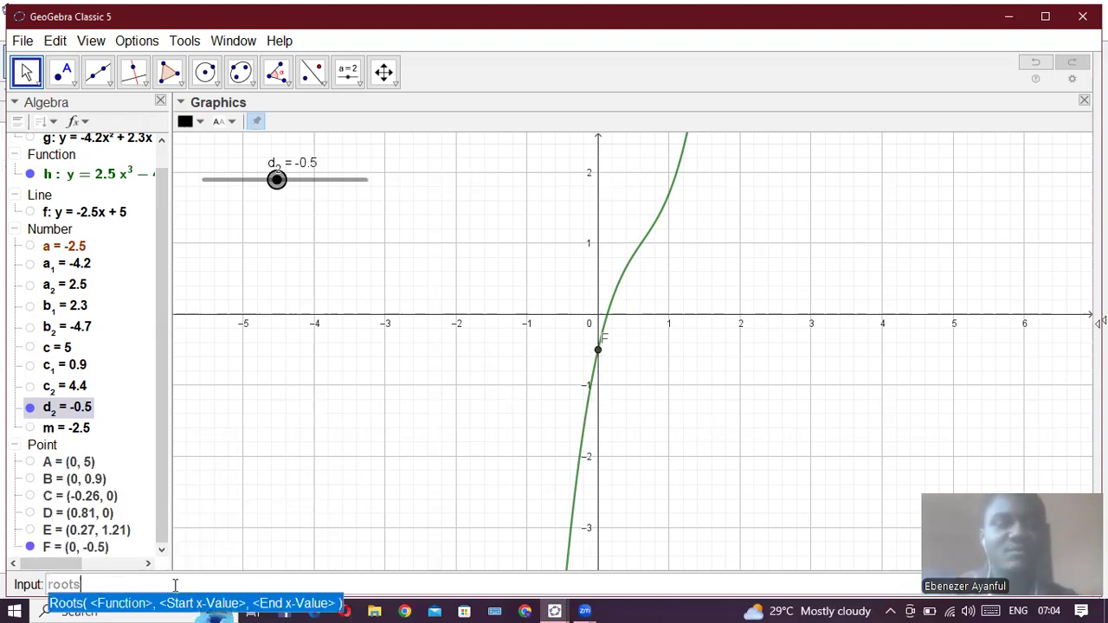
pyautogui.press('BackSpace')
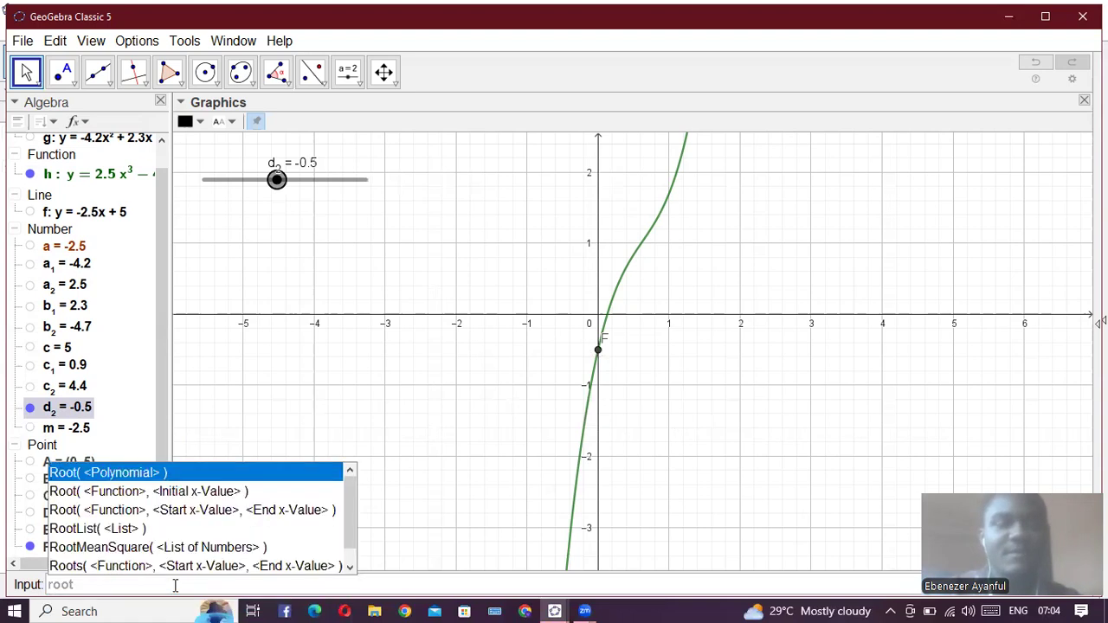
pyautogui.press('Return')
pyautogui.write('h')
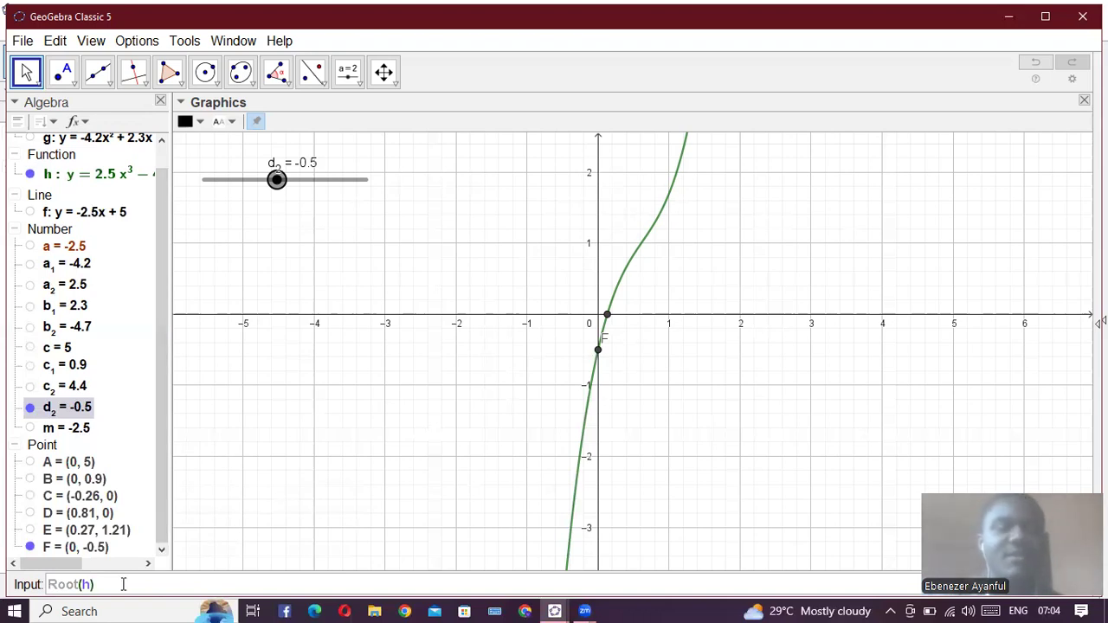
pyautogui.press('BackSpace')
pyautogui.press('BackSpace')
pyautogui.press('BackSpace')
pyautogui.press('BackSpace')
pyautogui.press('BackSpace')
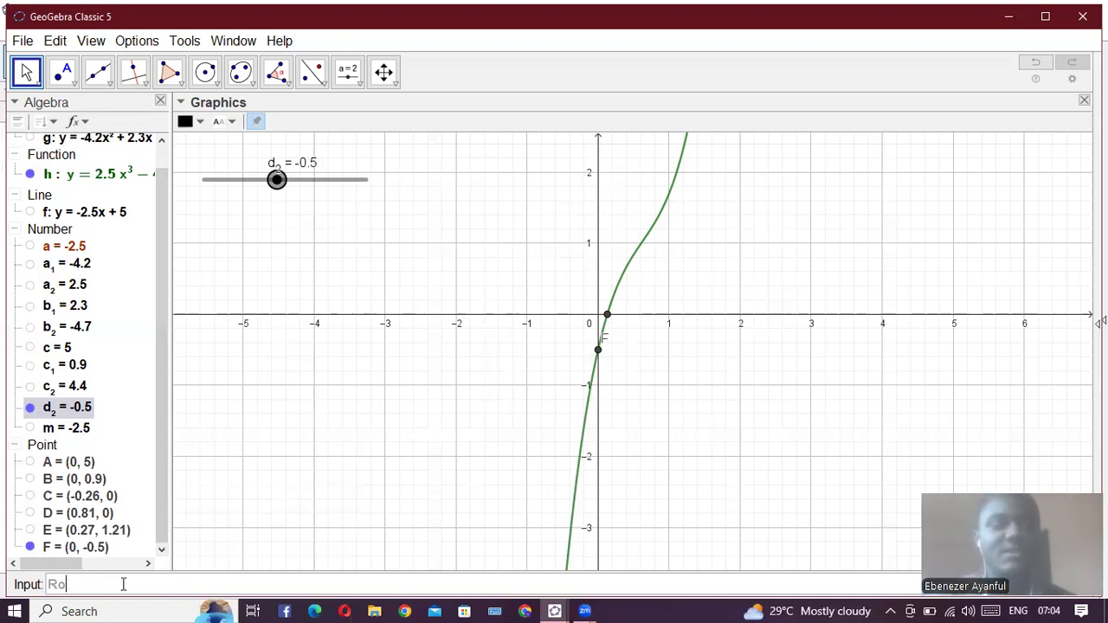
pyautogui.press('BackSpace')
pyautogui.press('BackSpace')
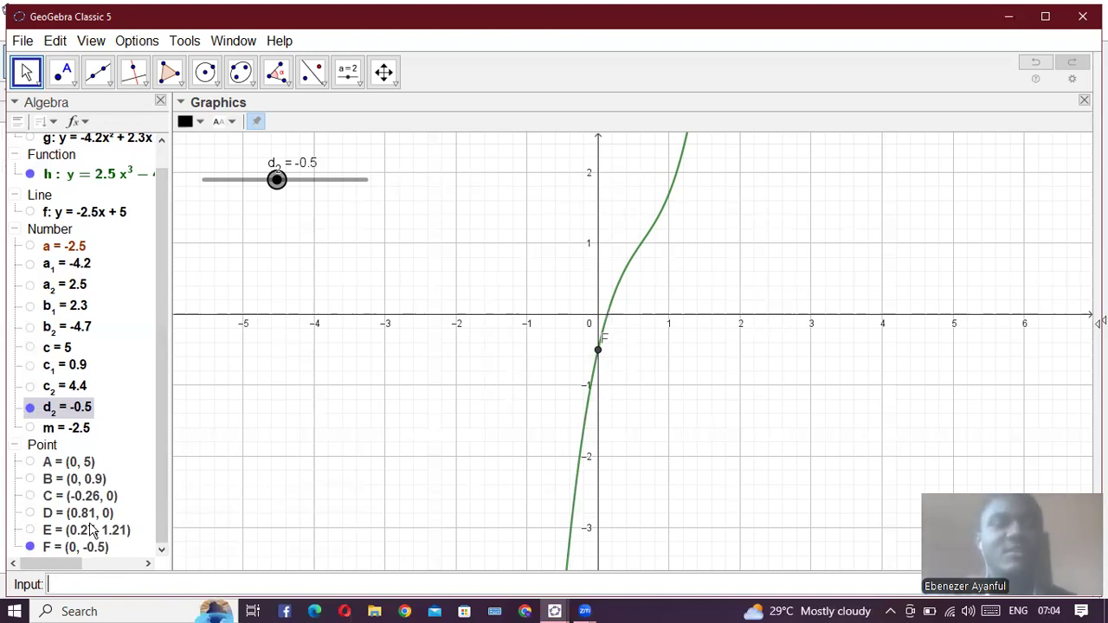
# - Hide the cubic h, the d_2 slider and the y-intercept point F
pyautogui.click(30, 174)
pyautogui.click(30, 407)
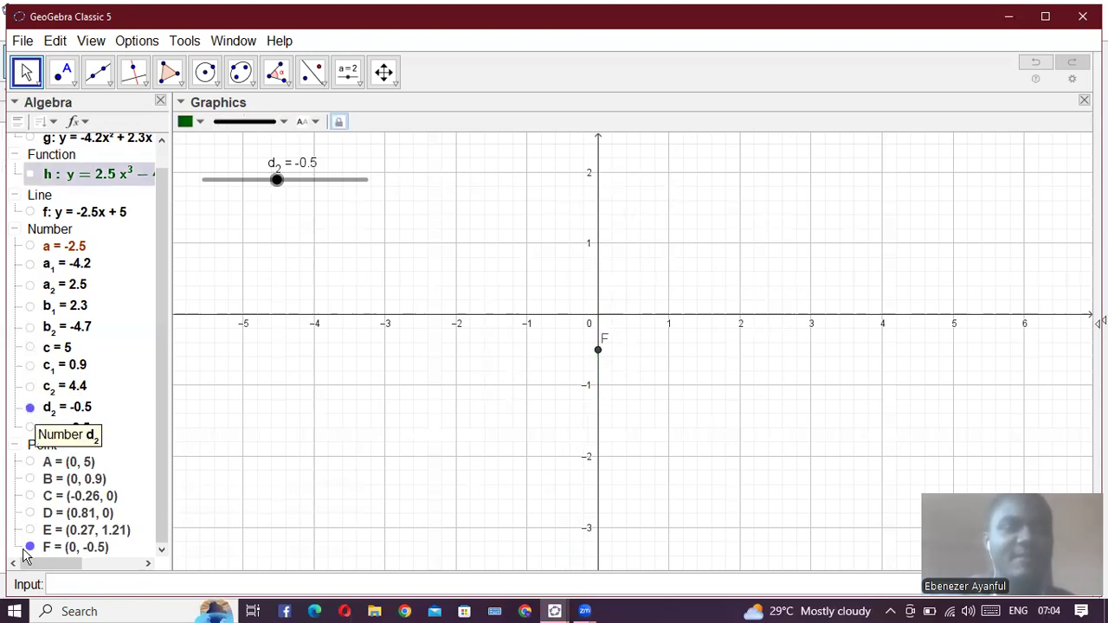
pyautogui.click(30, 549)
# - Plot the sine function sin(x)
pyautogui.click(184, 585)
pyautogui.write('s')
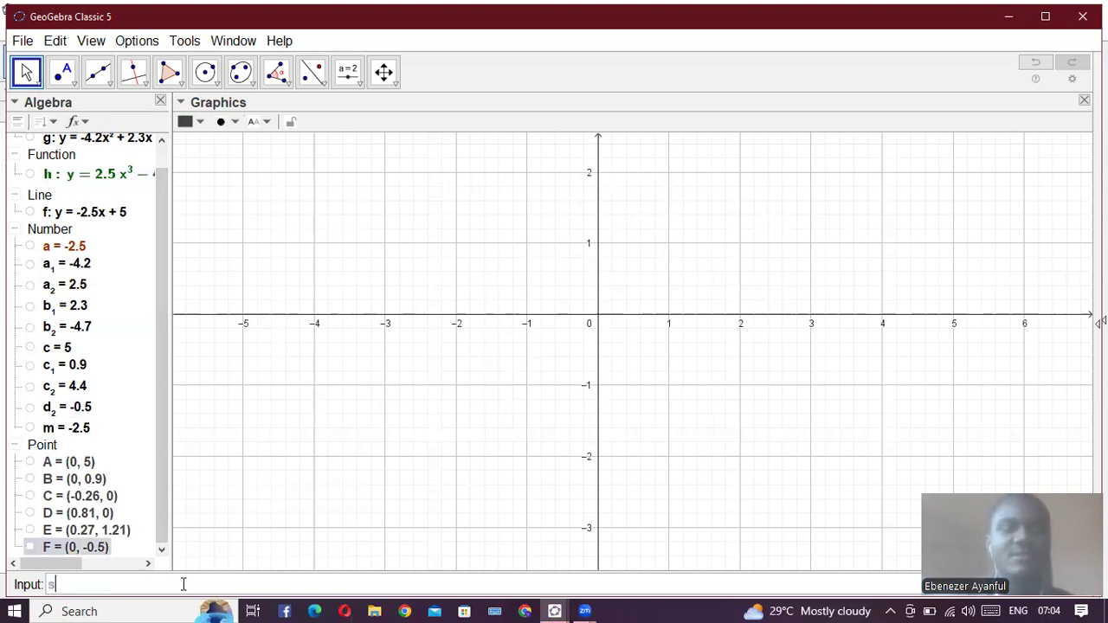
pyautogui.write('in')
pyautogui.press('Return')
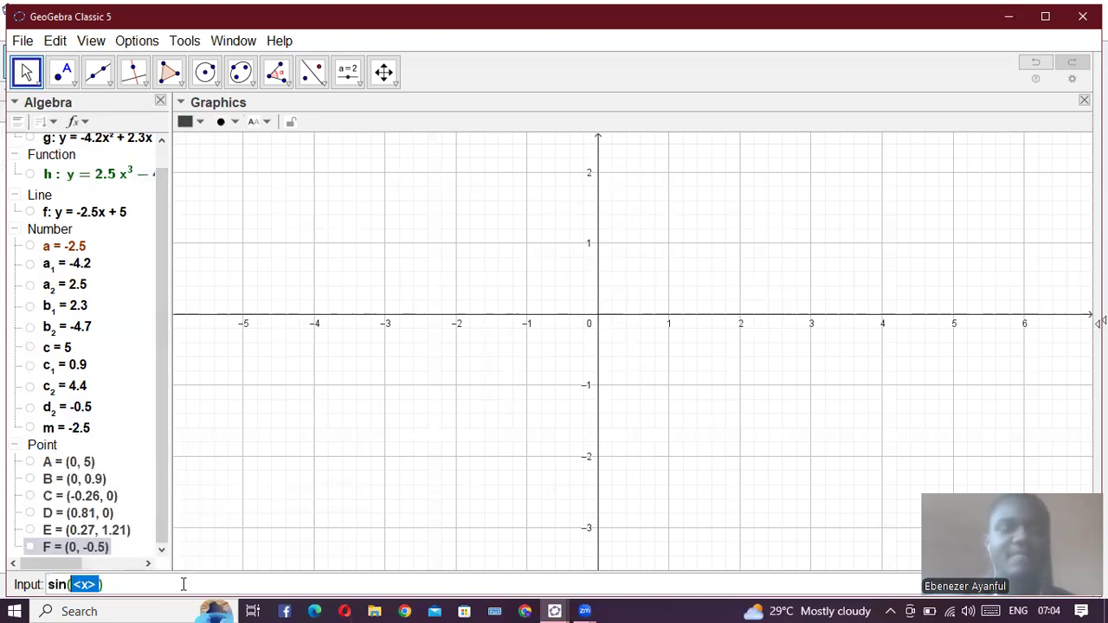
pyautogui.write('x')
pyautogui.press('Return')
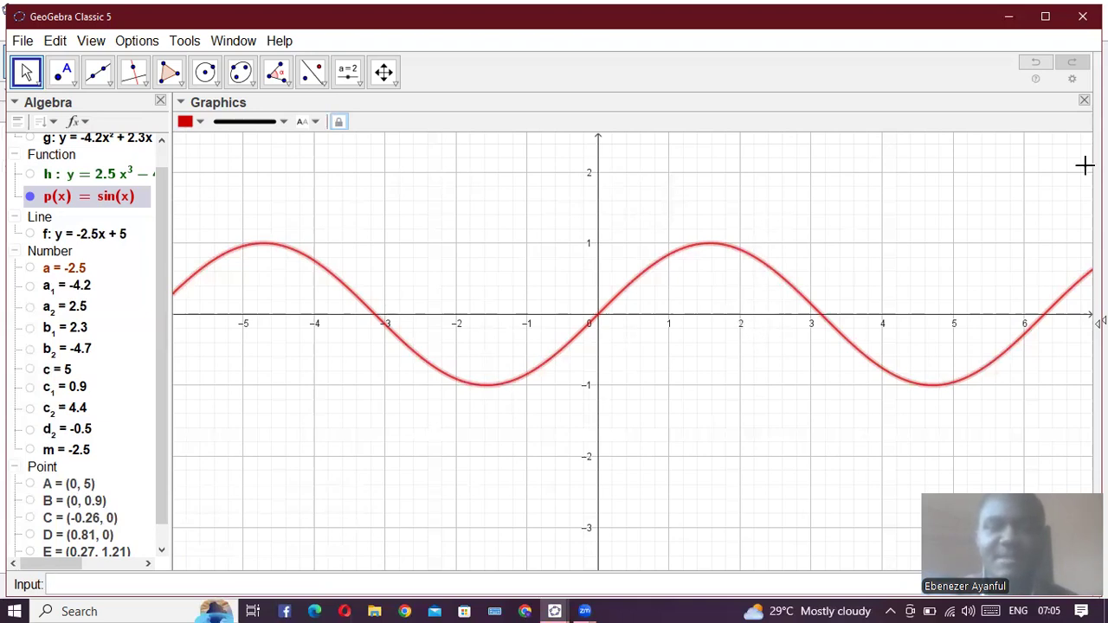
# - Set the x-axis unit to π in the graphics view preferences
pyautogui.click(1073, 80)
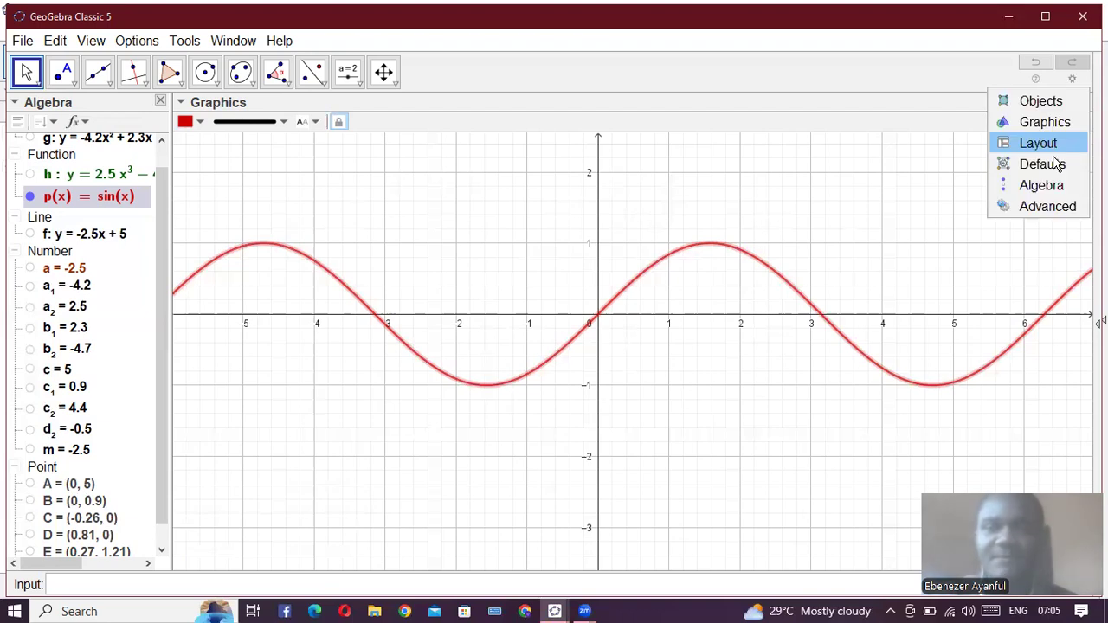
pyautogui.click(1052, 123)
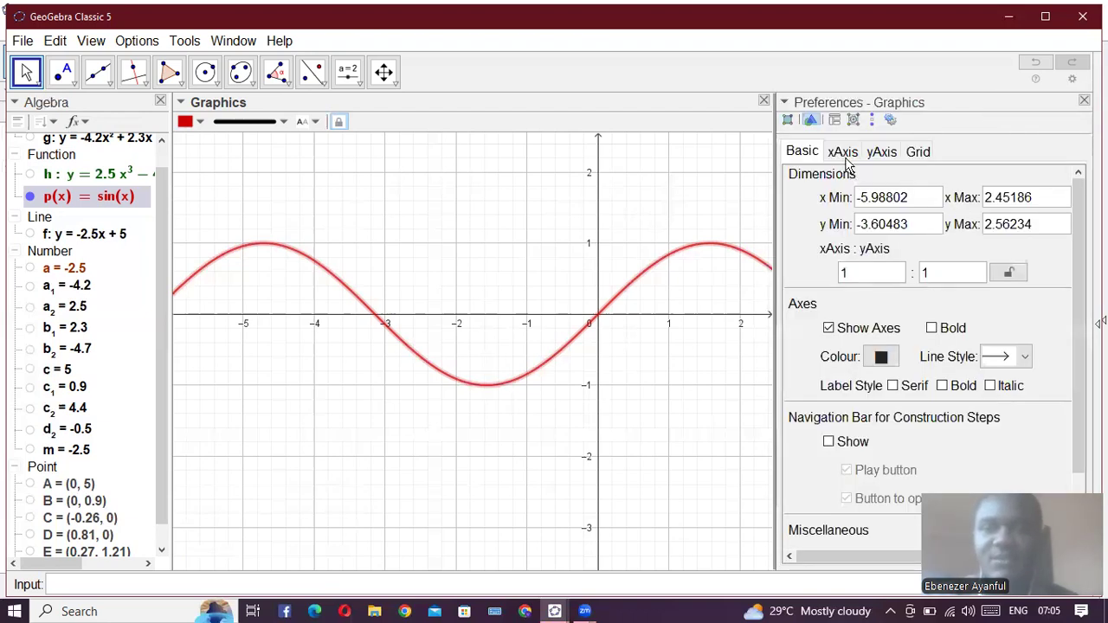
pyautogui.click(852, 153)
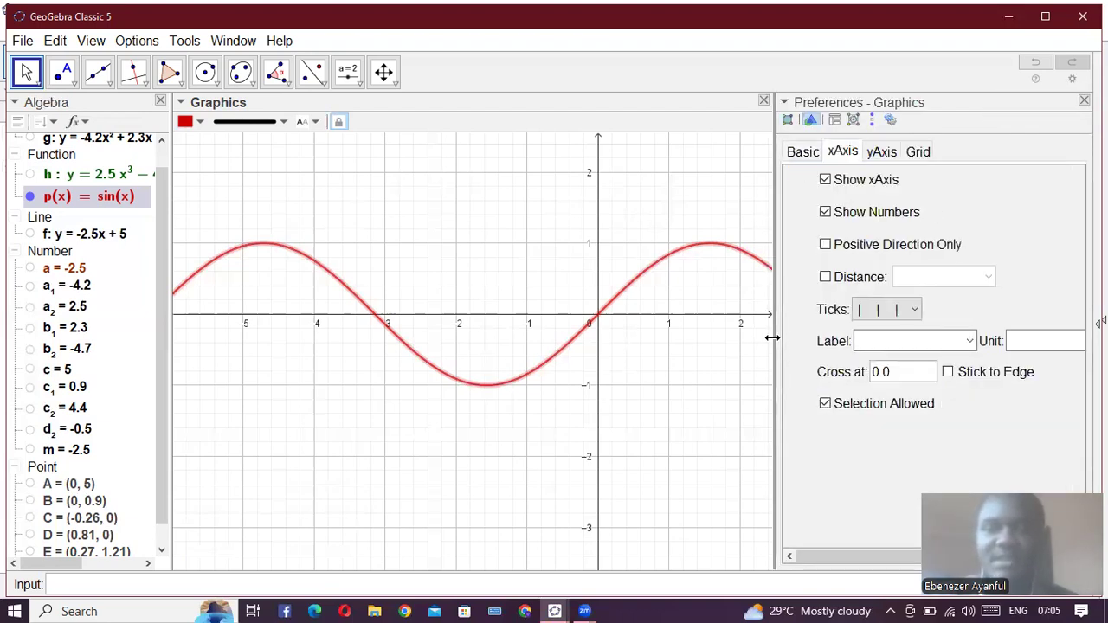
pyautogui.moveTo(583, 364); pyautogui.dragTo(552, 372)
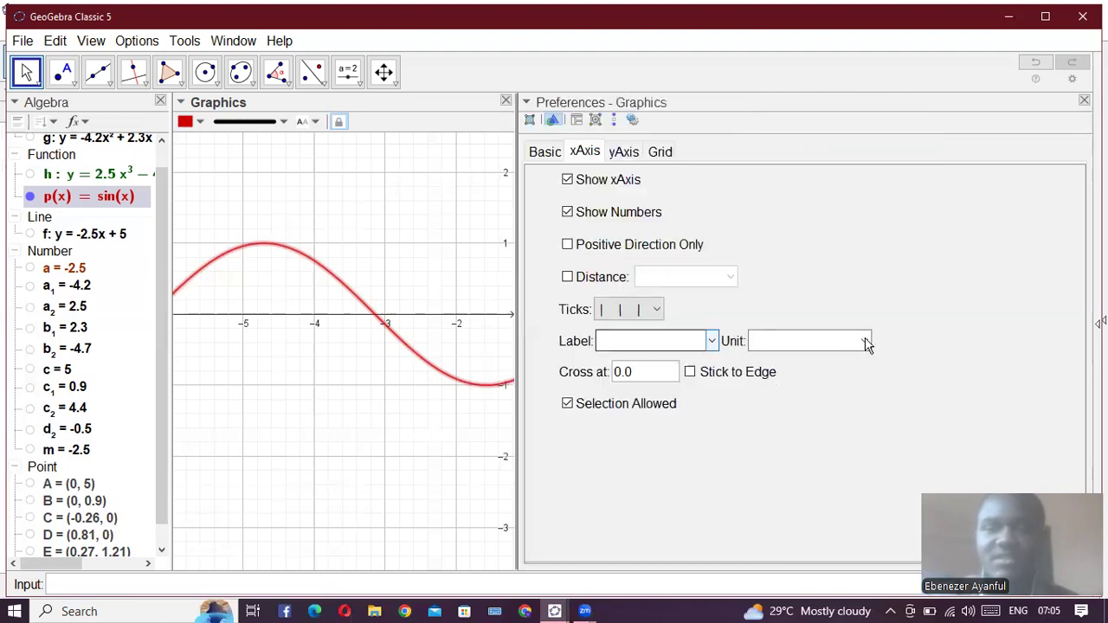
pyautogui.click(864, 341)
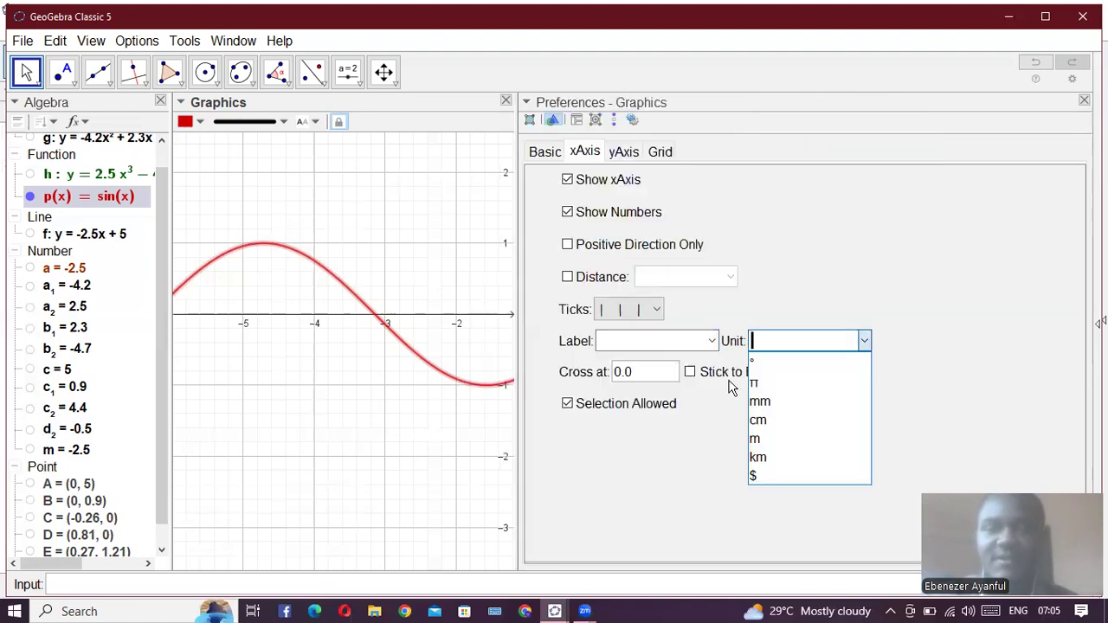
pyautogui.click(783, 384)
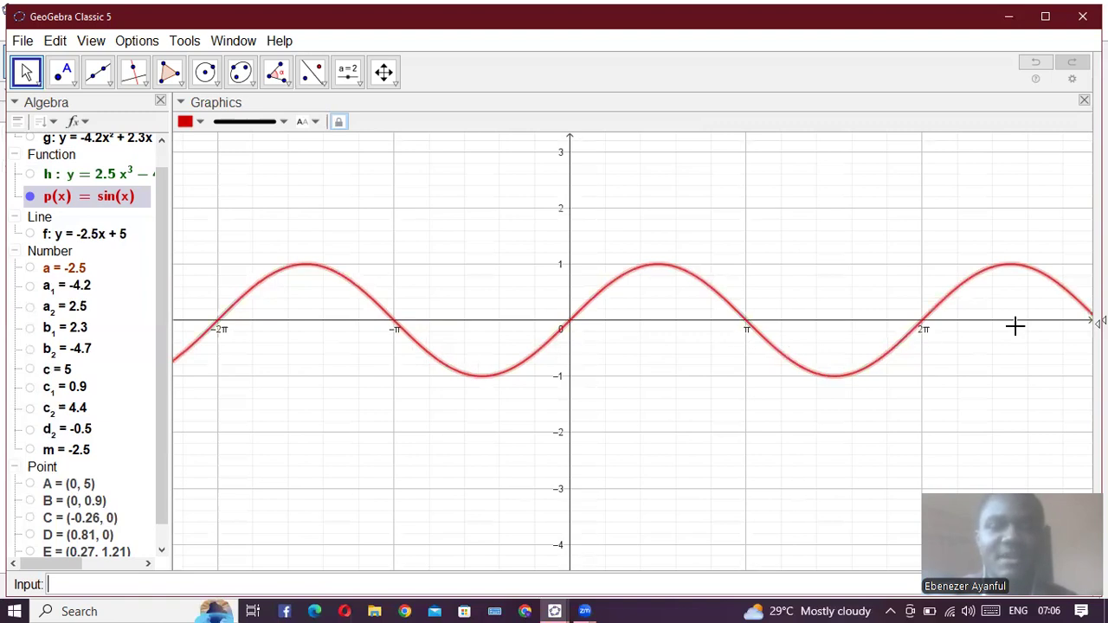
# - Mark the sine curve's x-intercepts with Root(p), covering a wider range of the x-axis
pyautogui.scroll(-2, 389, 339)
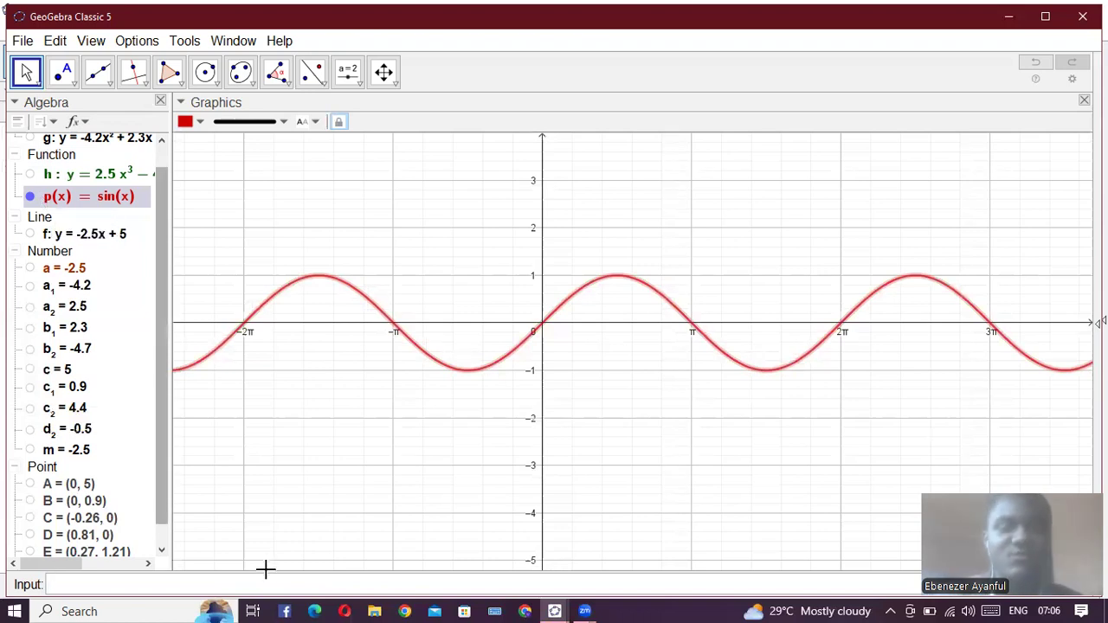
pyautogui.write('root')
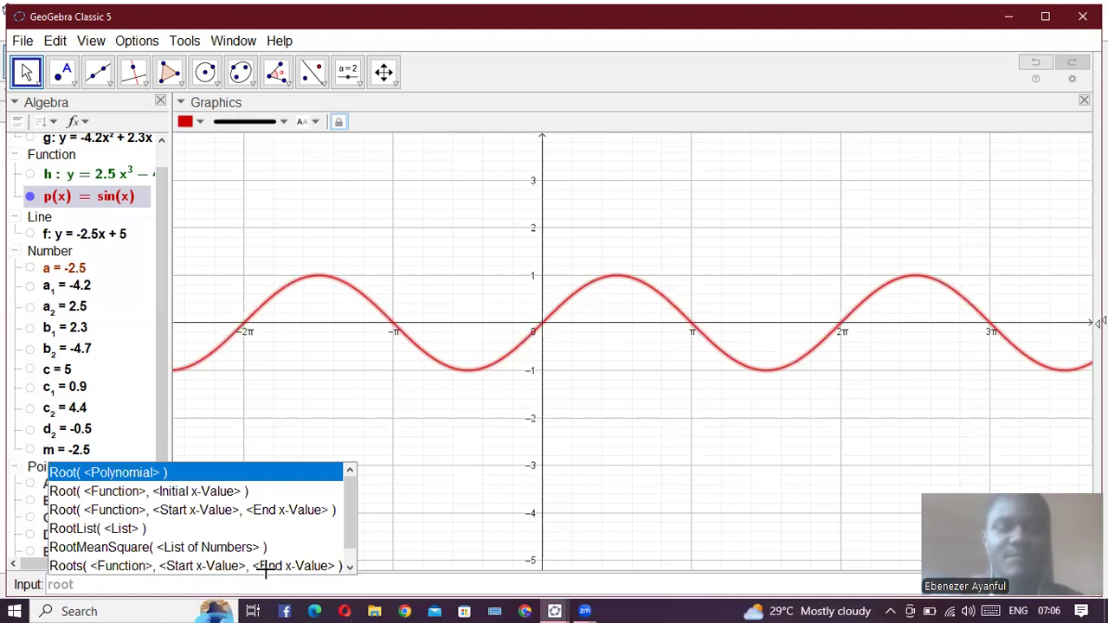
pyautogui.press('Return')
pyautogui.write('p')
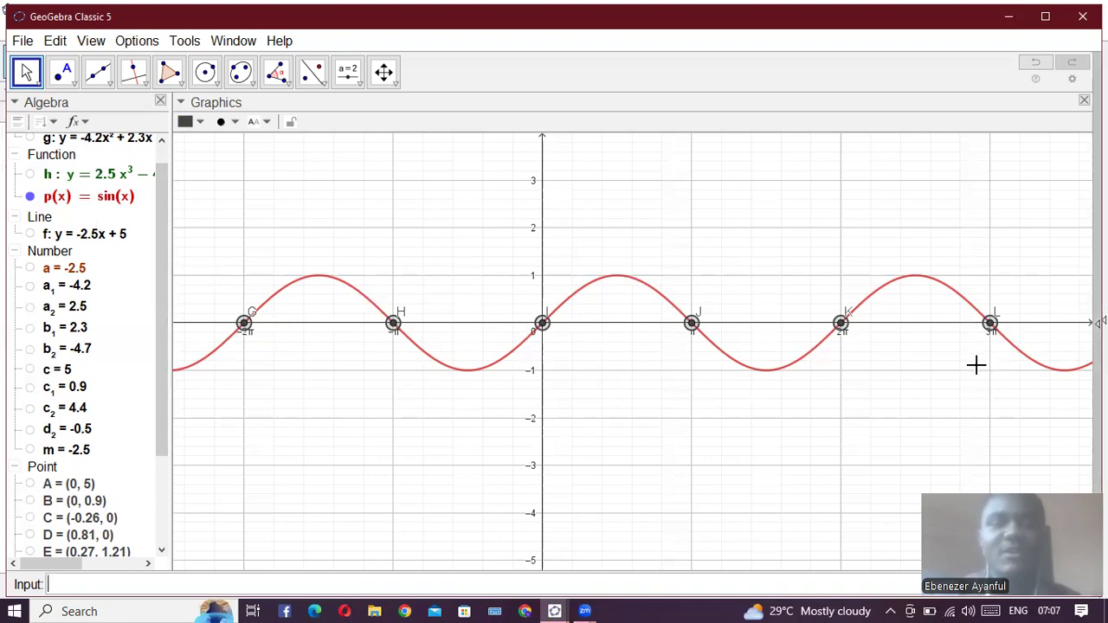
pyautogui.scroll(-2, 975, 385)
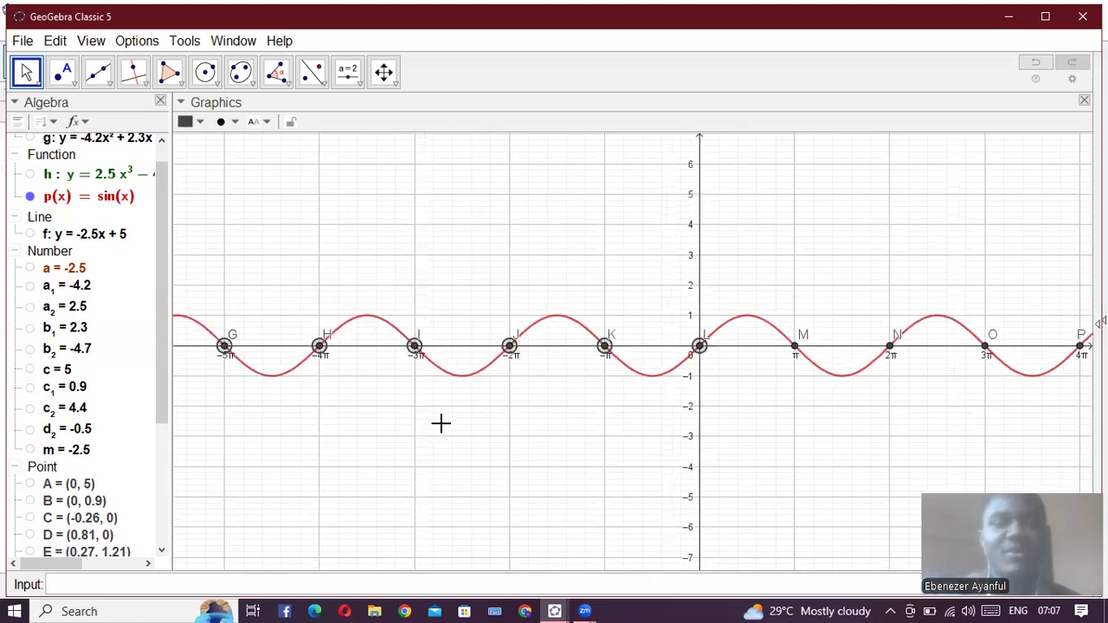
# - Mark the turning points of the sine curve p with the turning point command
pyautogui.scroll(3, 444, 422)
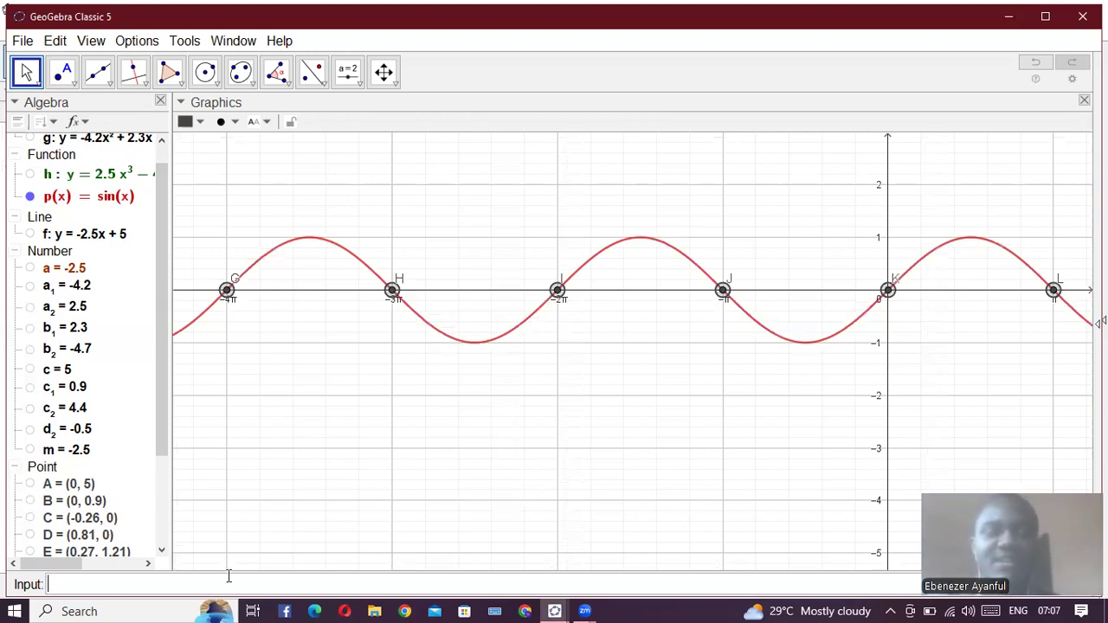
pyautogui.write('turn')
pyautogui.press('Return')
pyautogui.write('p')
pyautogui.press('Return')
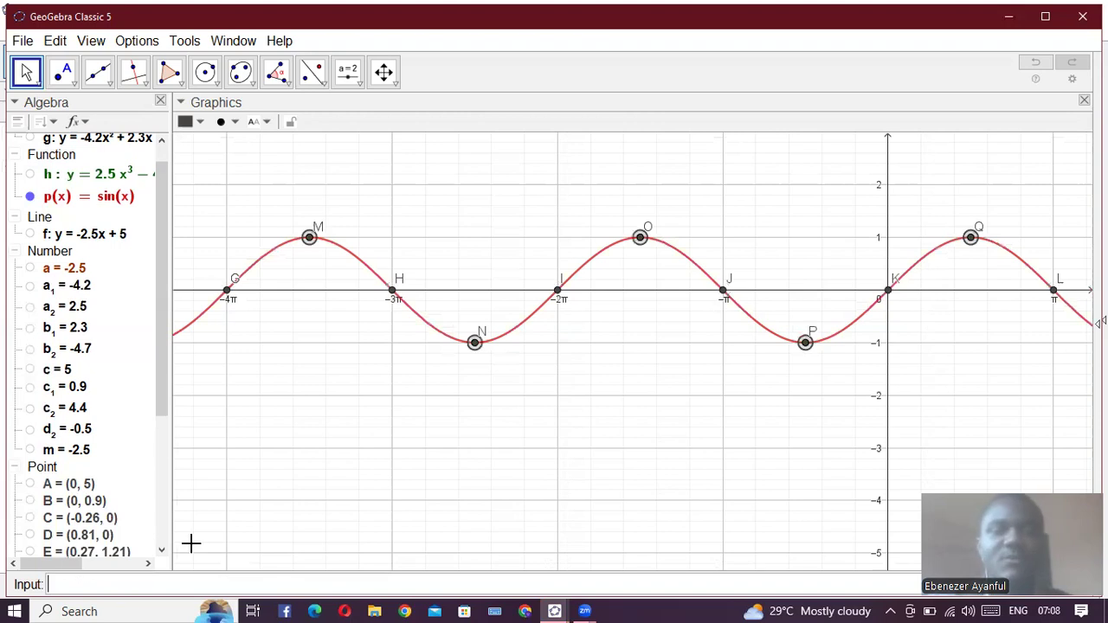
pyautogui.moveTo(312, 235)
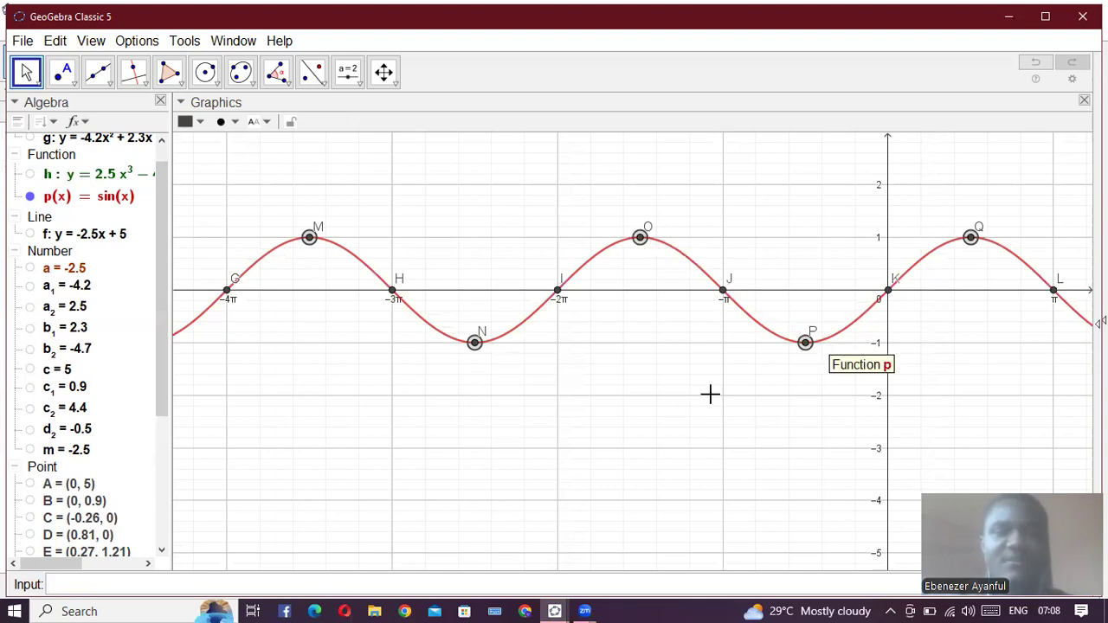
pyautogui.click(588, 402)
pyautogui.click(601, 267)
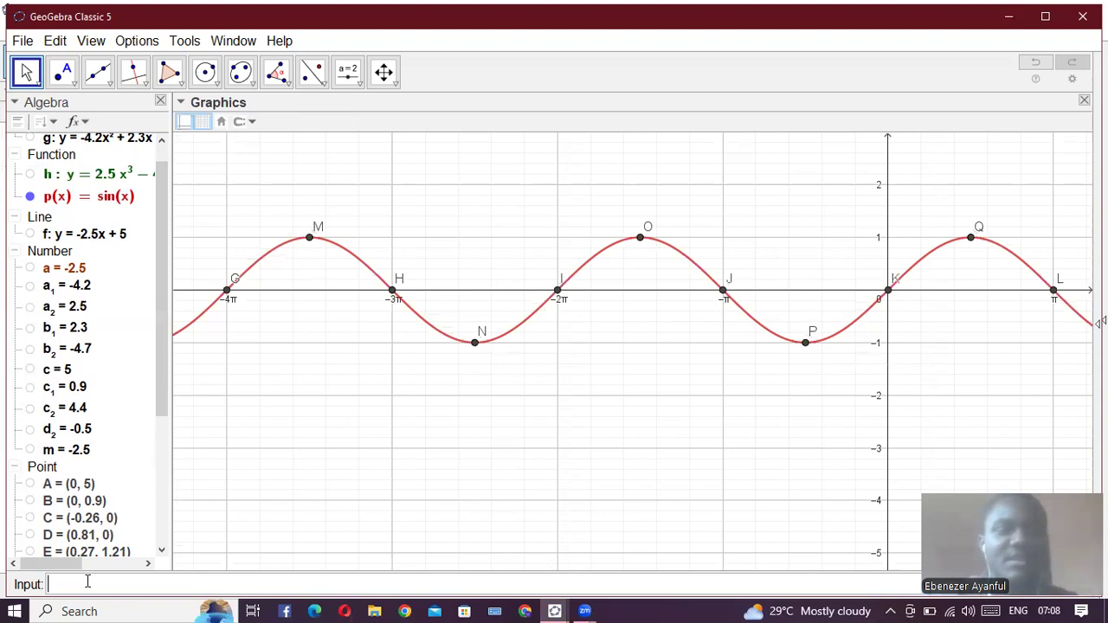
# - Hide the sine curve p and its x-intercept points G to L
pyautogui.click(30, 195)
pyautogui.scroll(-5, 68, 376)
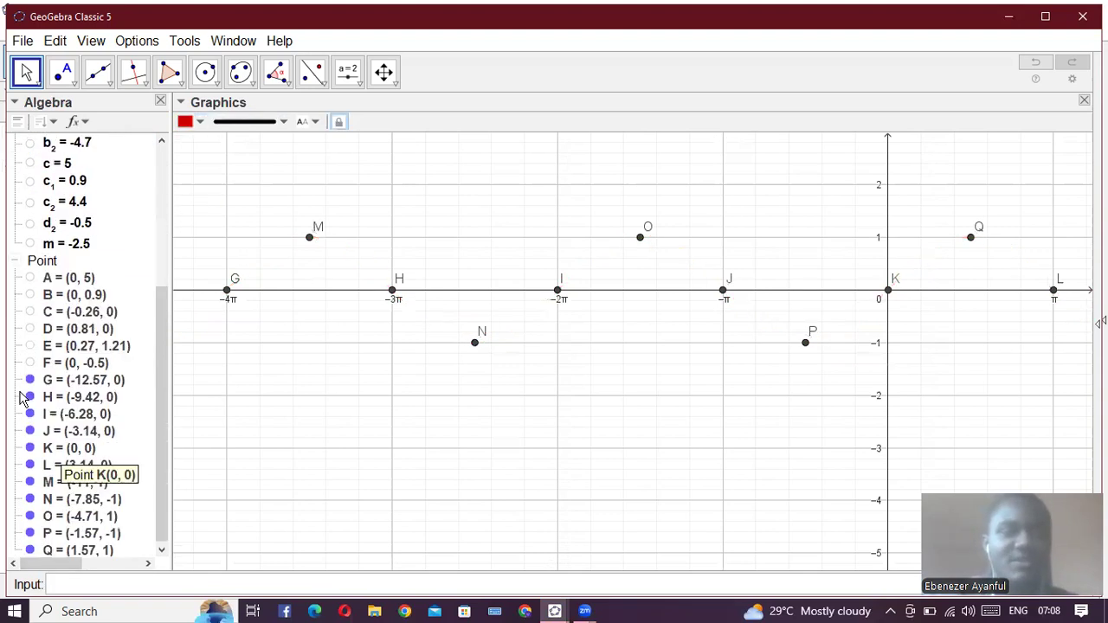
pyautogui.click(30, 380)
pyautogui.moveTo(29, 396); pyautogui.dragTo(28, 407)
pyautogui.click(29, 397)
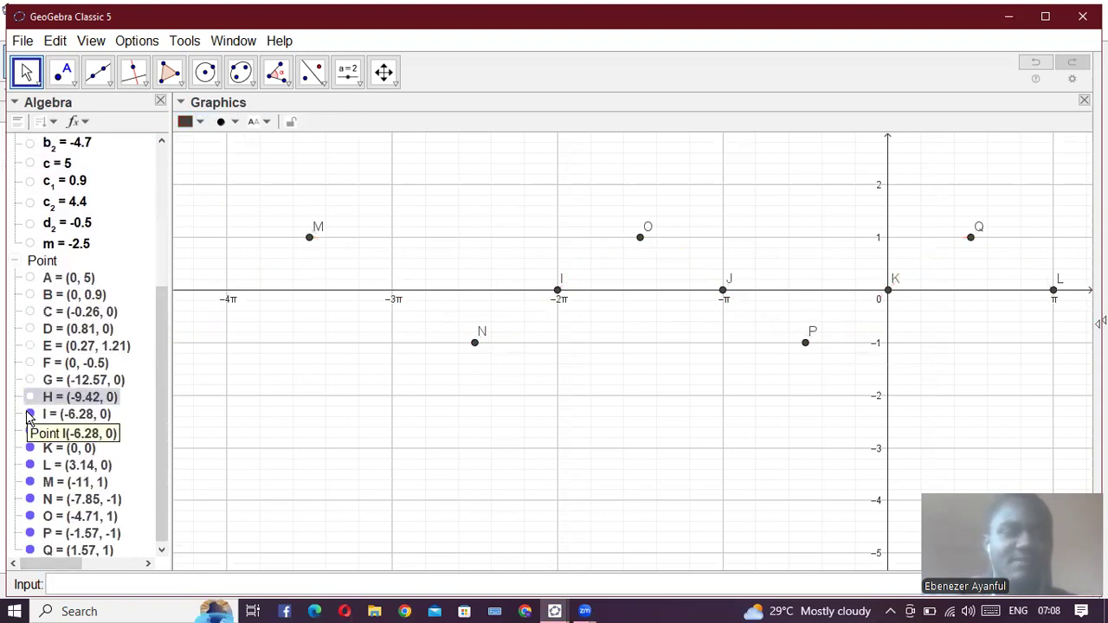
pyautogui.click(30, 414)
pyautogui.click(29, 431)
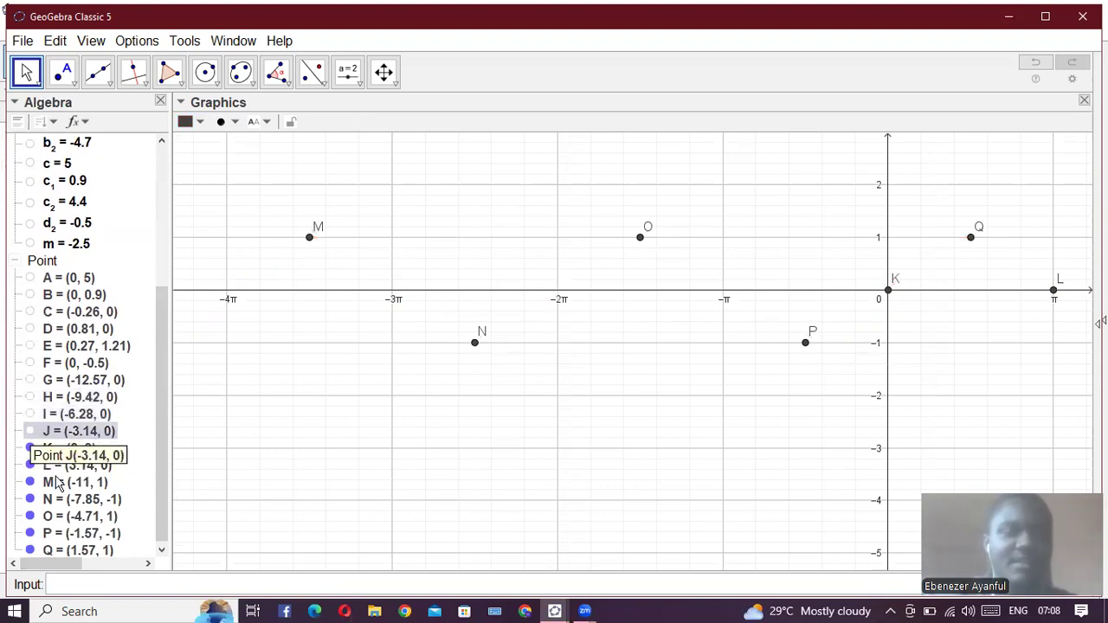
pyautogui.click(30, 448)
pyautogui.click(30, 466)
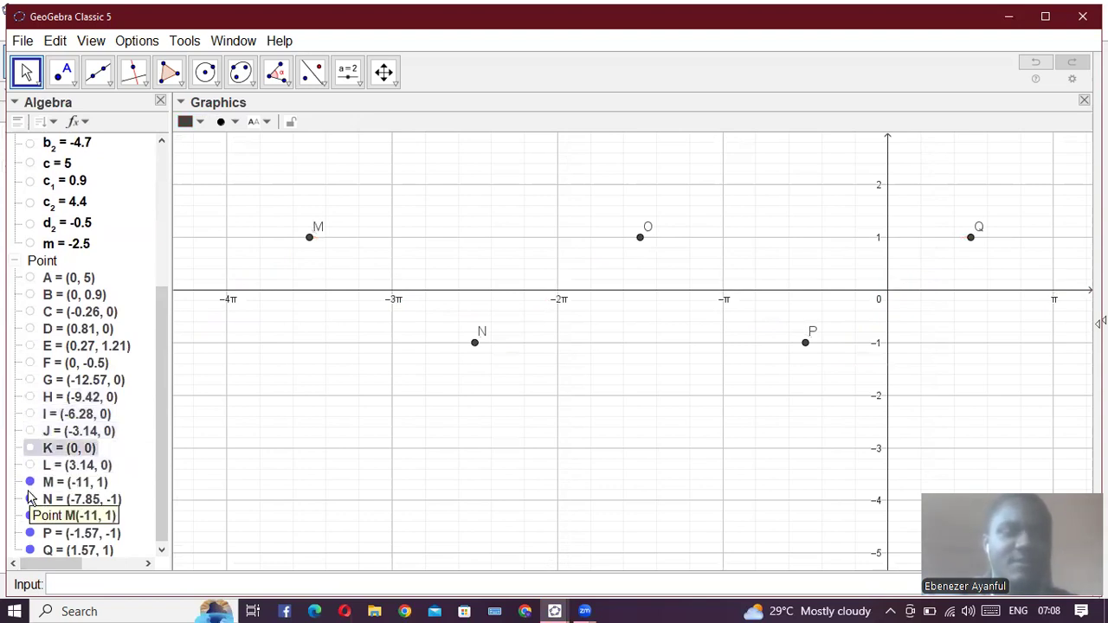
# - Hide the sine curve's turning points M, N, O, P and Q
pyautogui.click(29, 483)
pyautogui.click(29, 516)
pyautogui.click(30, 500)
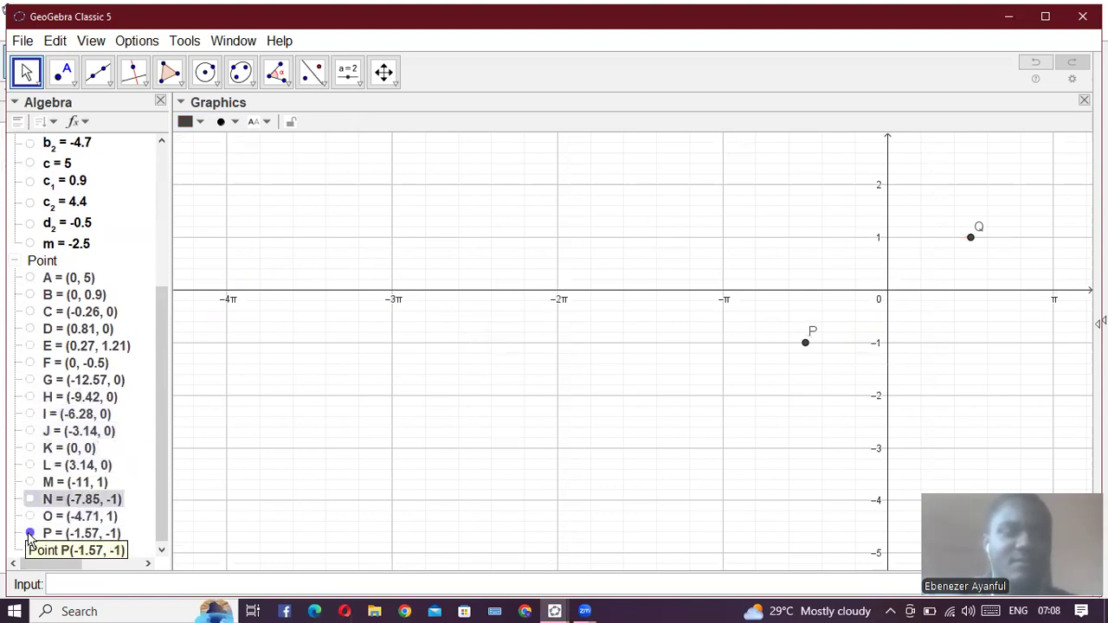
pyautogui.click(30, 533)
pyautogui.click(30, 551)
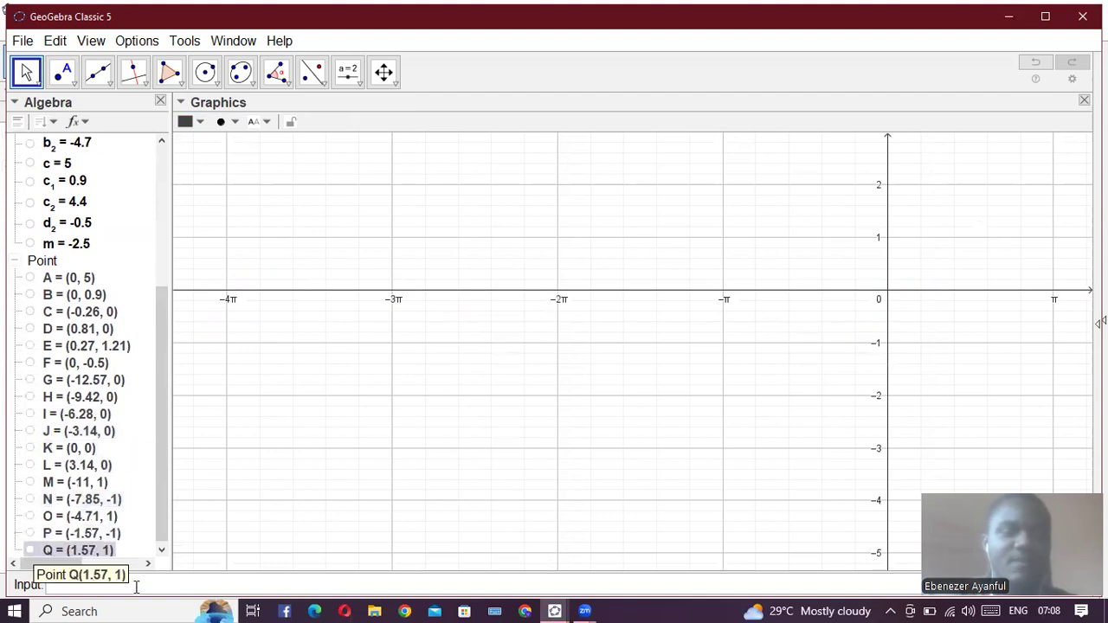
# - Plot the cosine function y = cos(x)
pyautogui.click(180, 588)
pyautogui.write('cos')
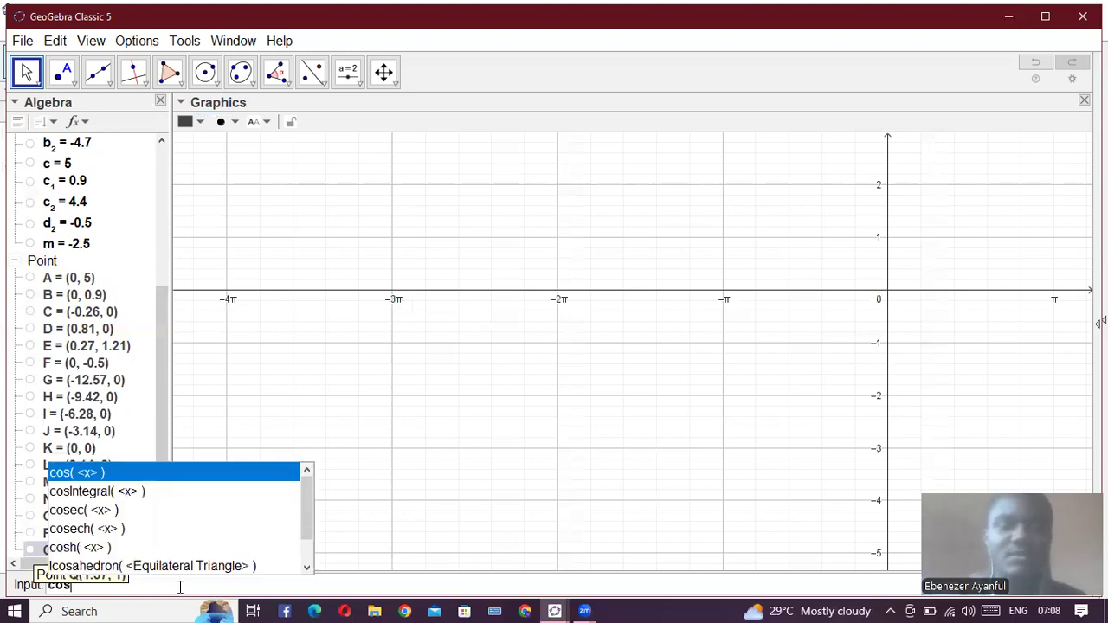
pyautogui.press('BackSpace')
pyautogui.press('BackSpace')
pyautogui.press('BackSpace')
pyautogui.write('y')
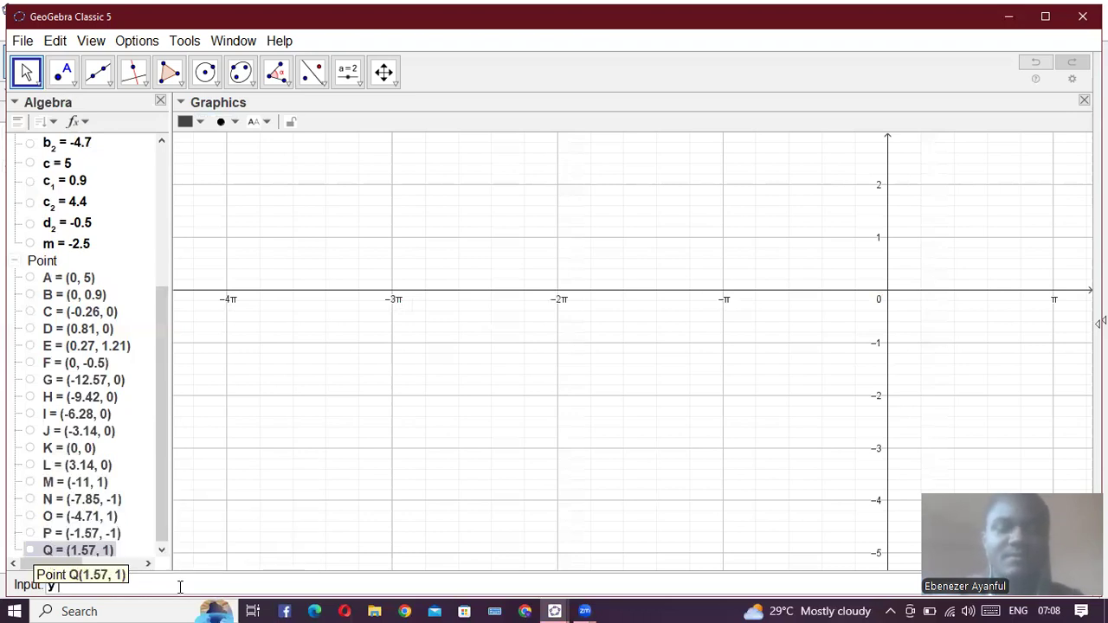
pyautogui.write(' = cos')
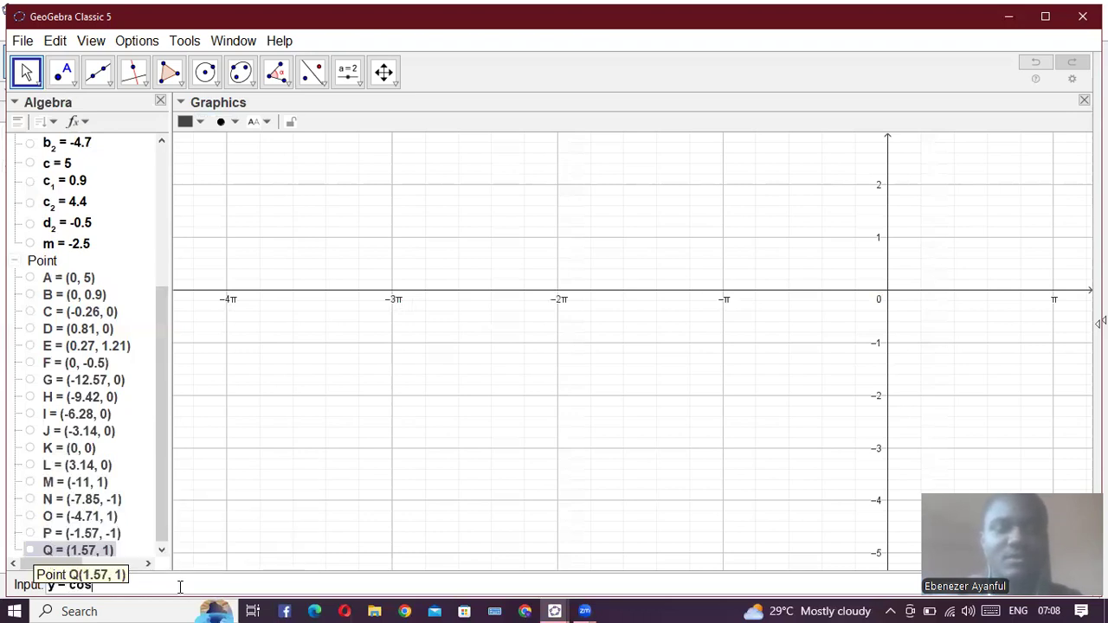
pyautogui.write('(x)')
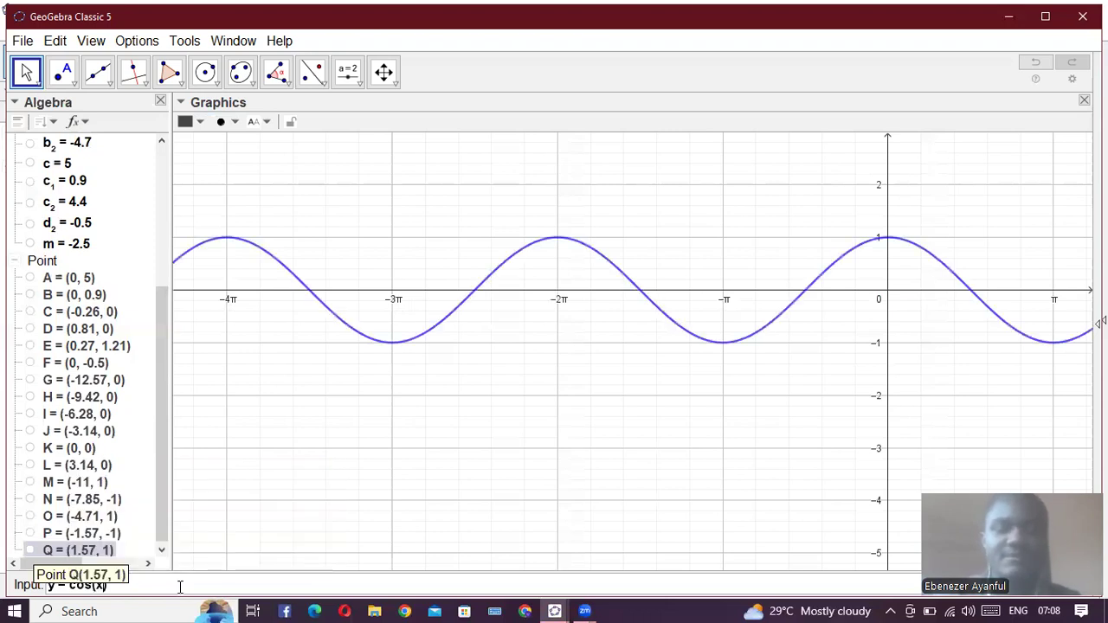
pyautogui.press('Return')
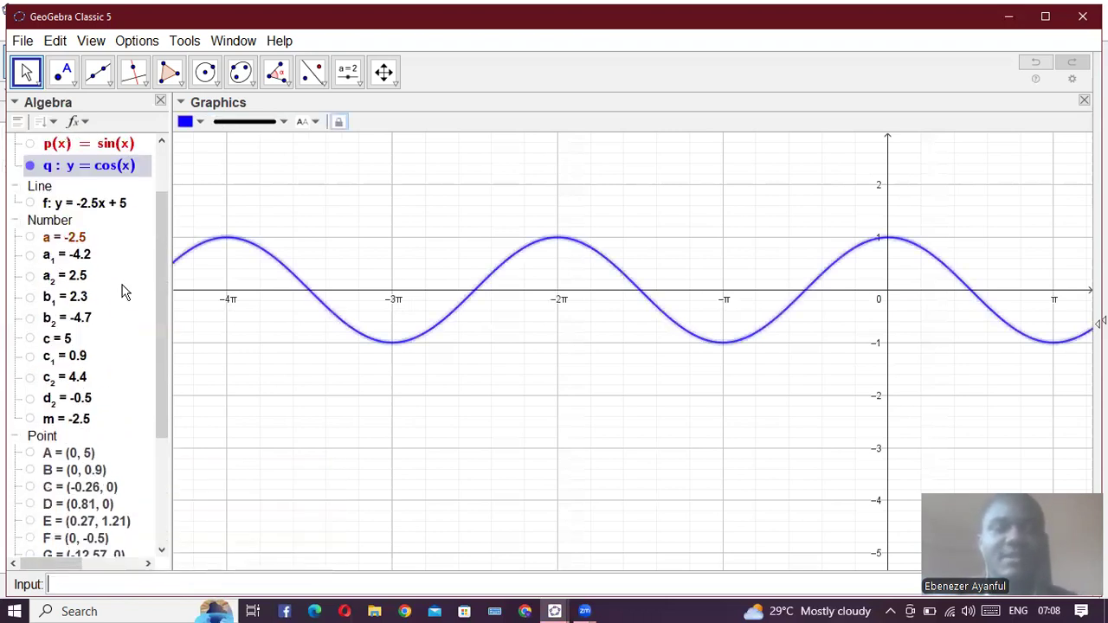
# - Mark the cosine curve's x-intercepts with Root(q)
pyautogui.scroll(2, 122, 291)
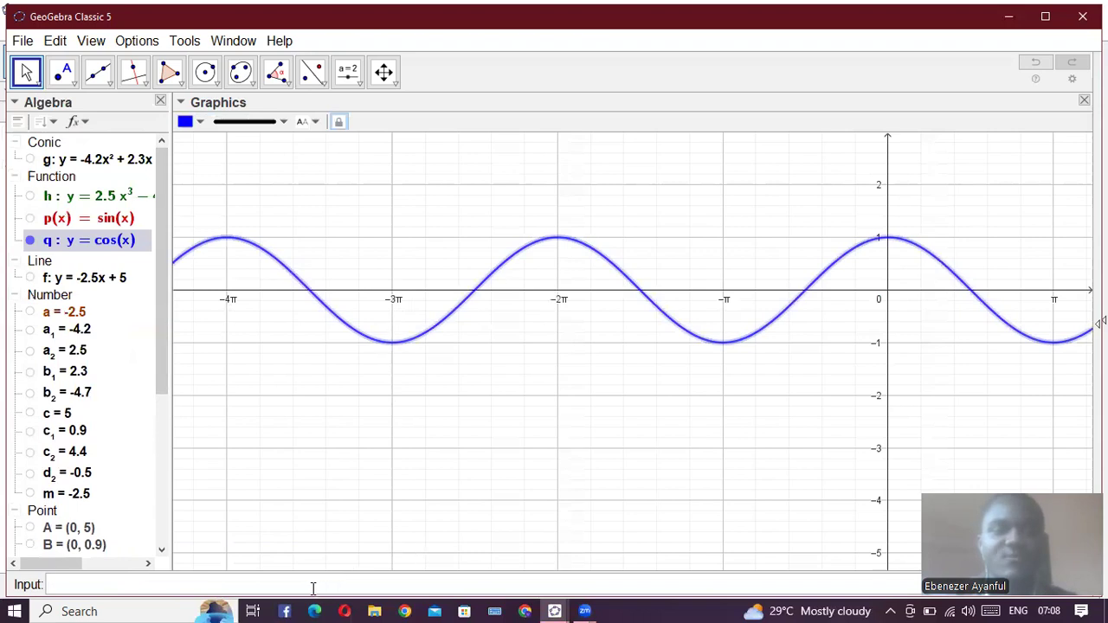
pyautogui.write('root')
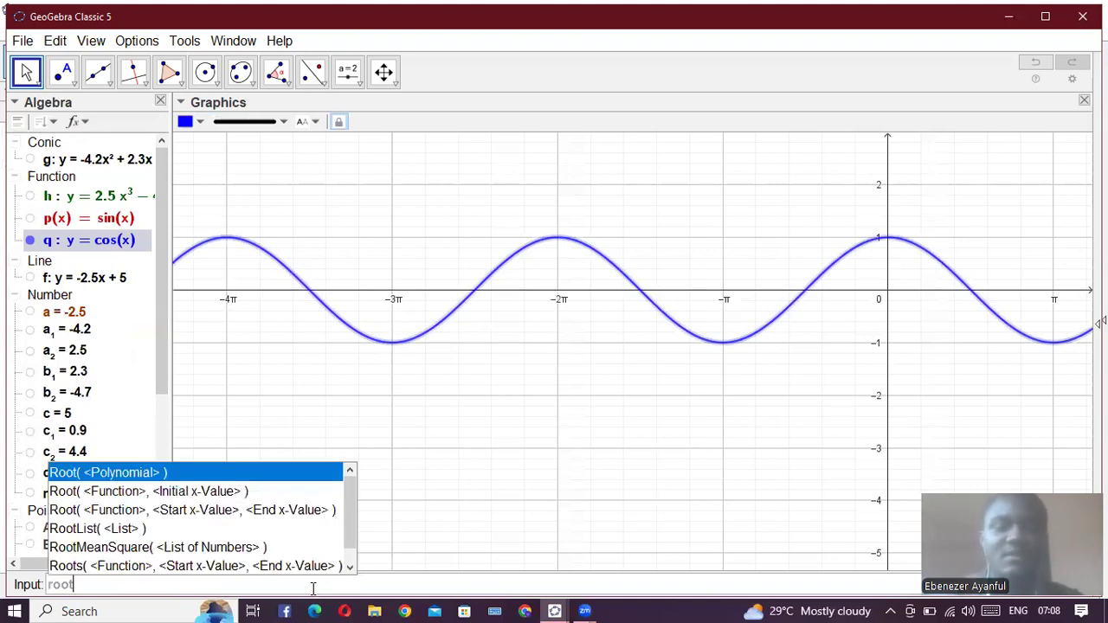
pyautogui.press('Return')
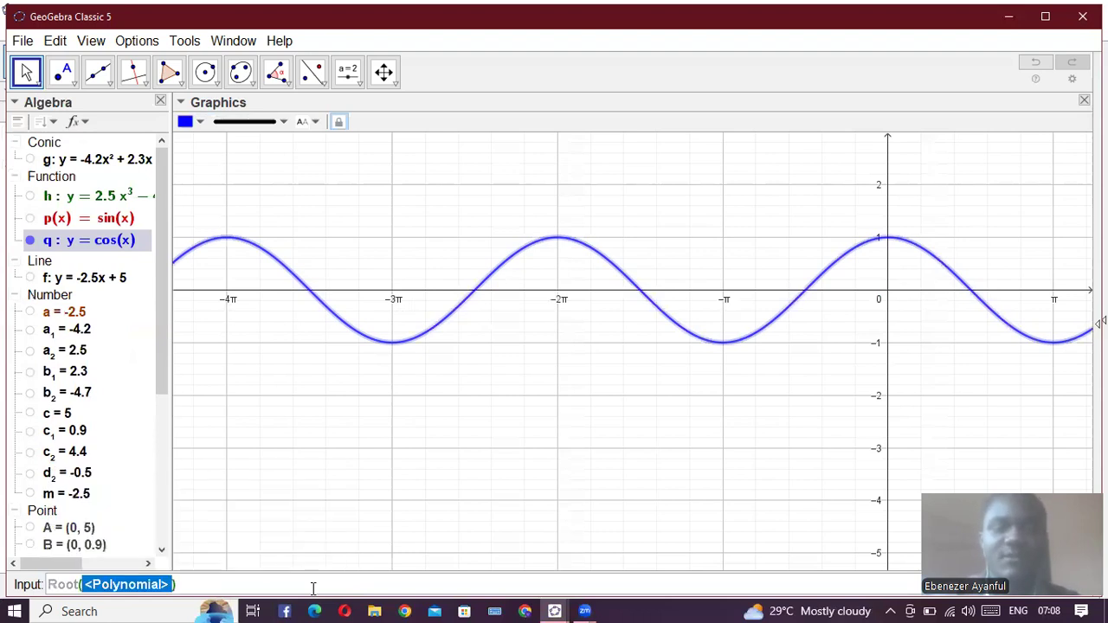
pyautogui.write('q')
pyautogui.press('Return')
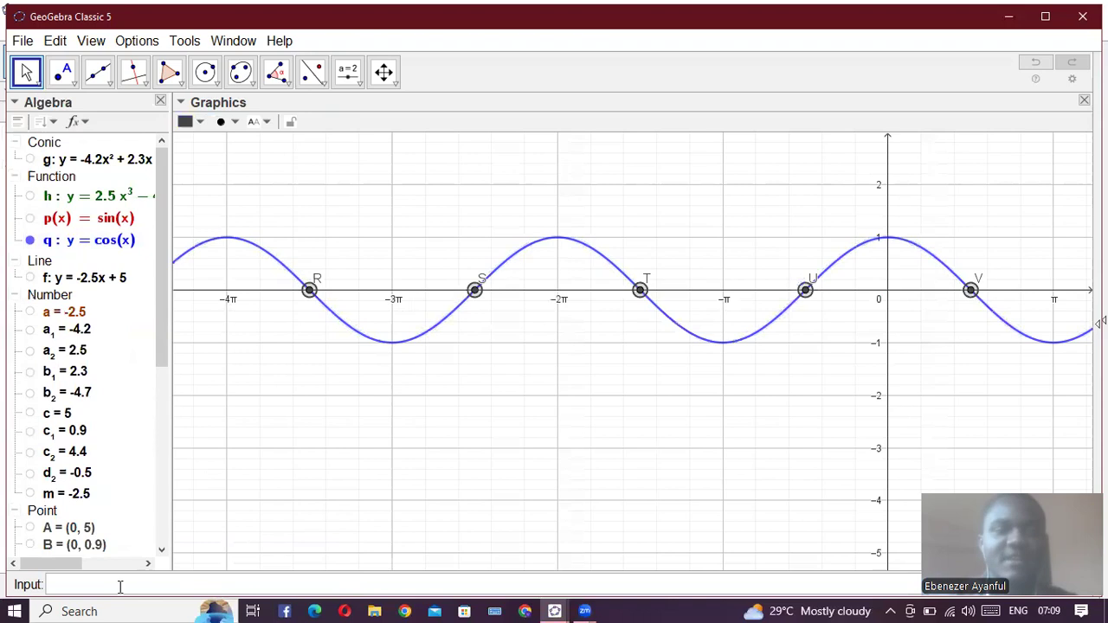
# - Show the sine curve p alongside the cosine curve for comparison, and hide both curves again
pyautogui.click(30, 218)
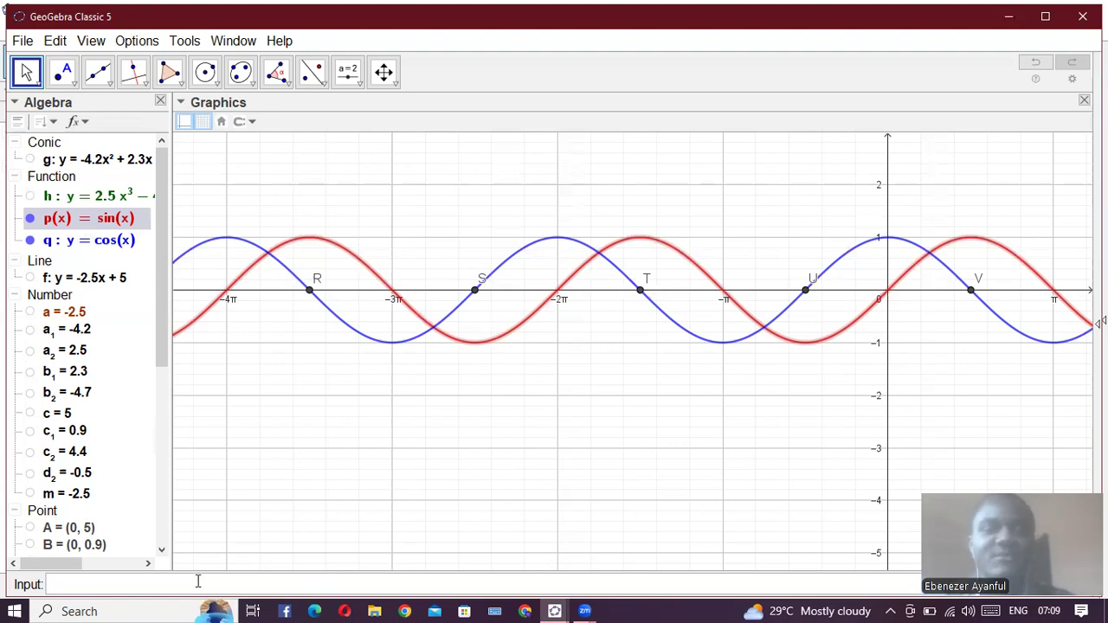
pyautogui.click(29, 218)
pyautogui.click(31, 241)
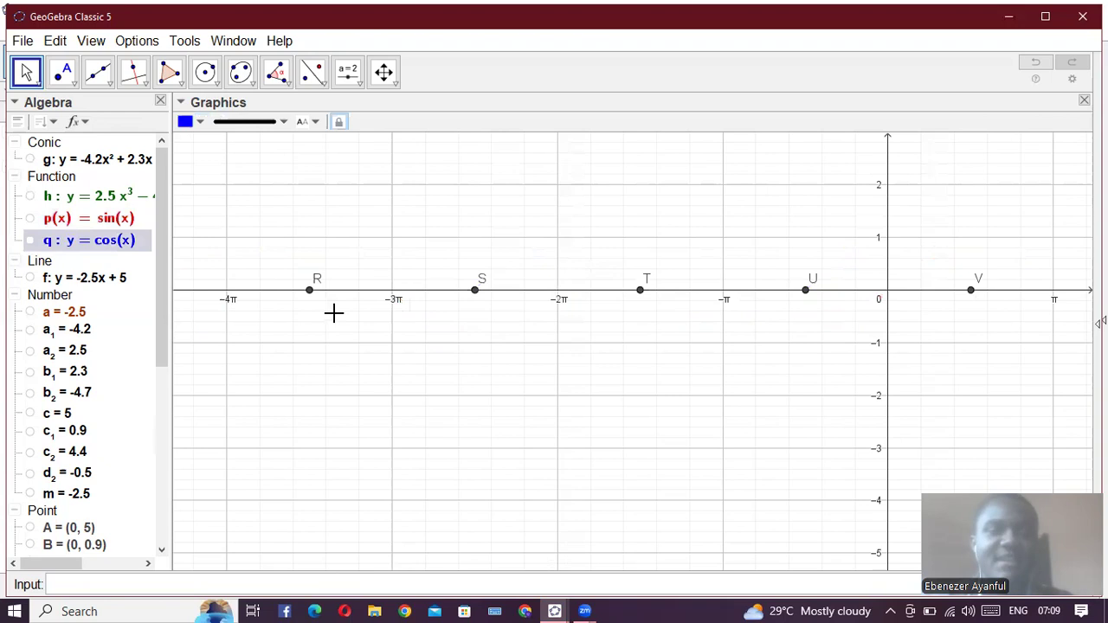
# - Hide the cosine curve's x-intercept points R, S and T
pyautogui.scroll(5, 334, 313)
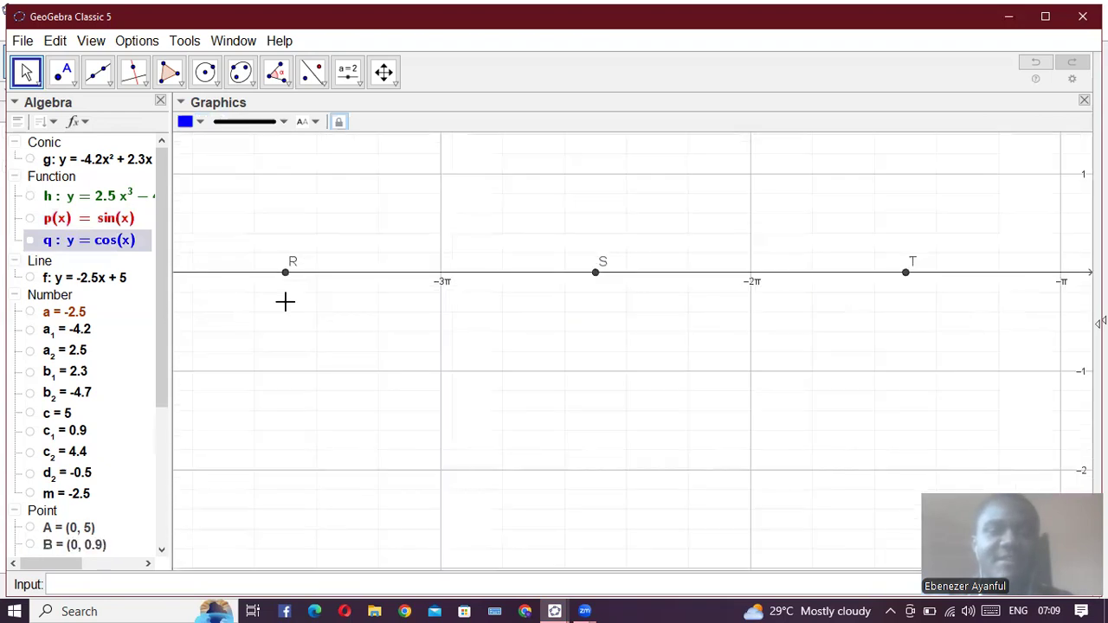
pyautogui.scroll(-5, 35, 433)
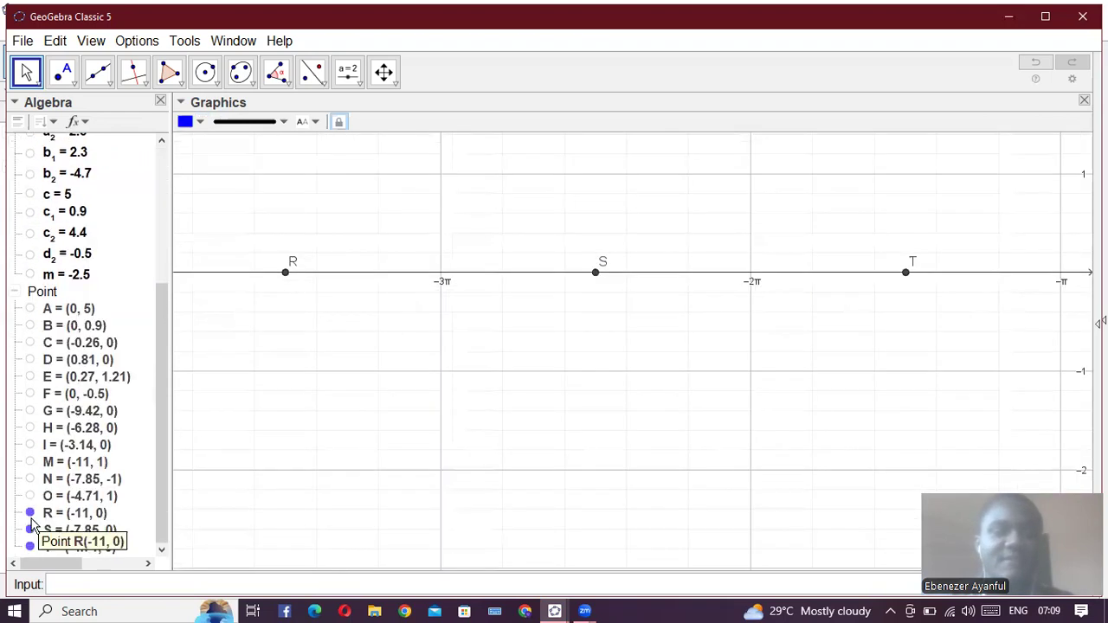
pyautogui.click(31, 522)
pyautogui.click(29, 530)
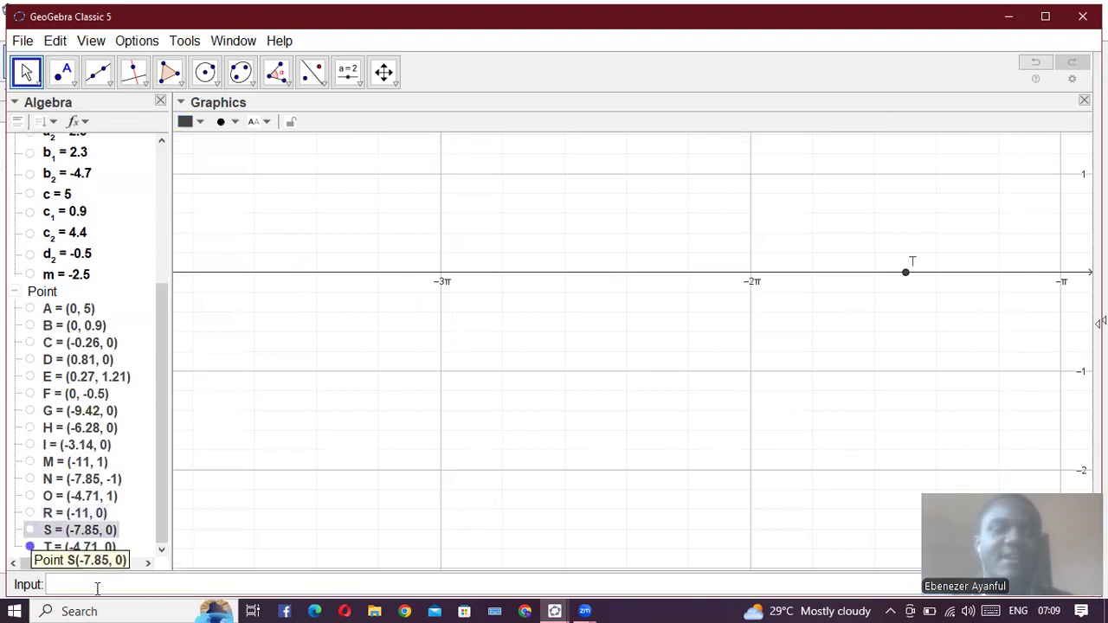
pyautogui.click(30, 547)
# - Plot the tangent function tan(x)
pyautogui.click(111, 586)
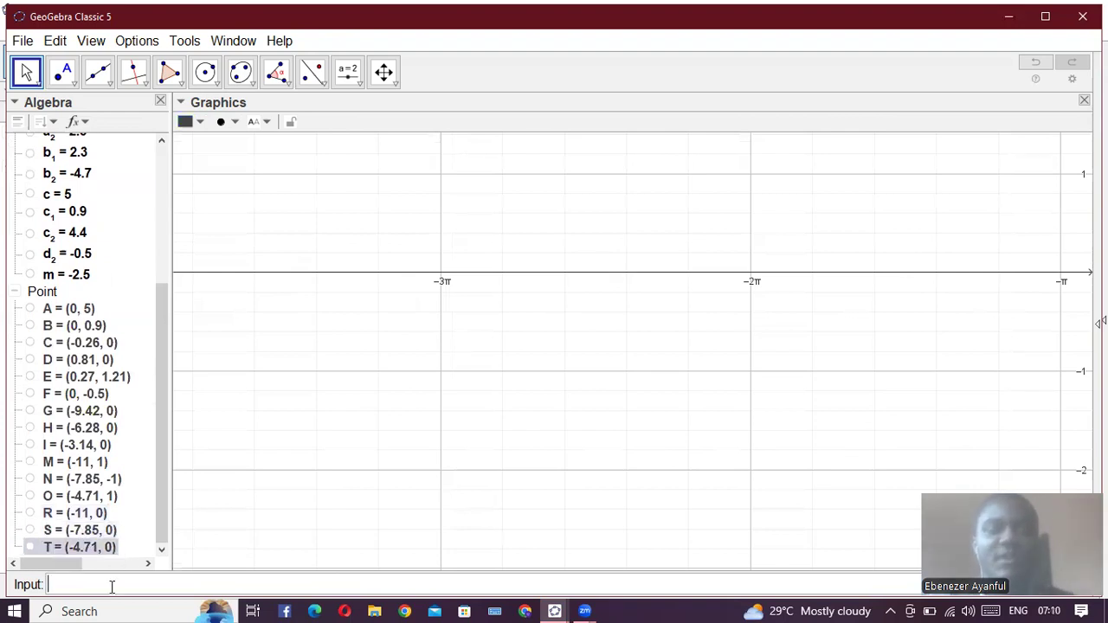
pyautogui.write('tanx')
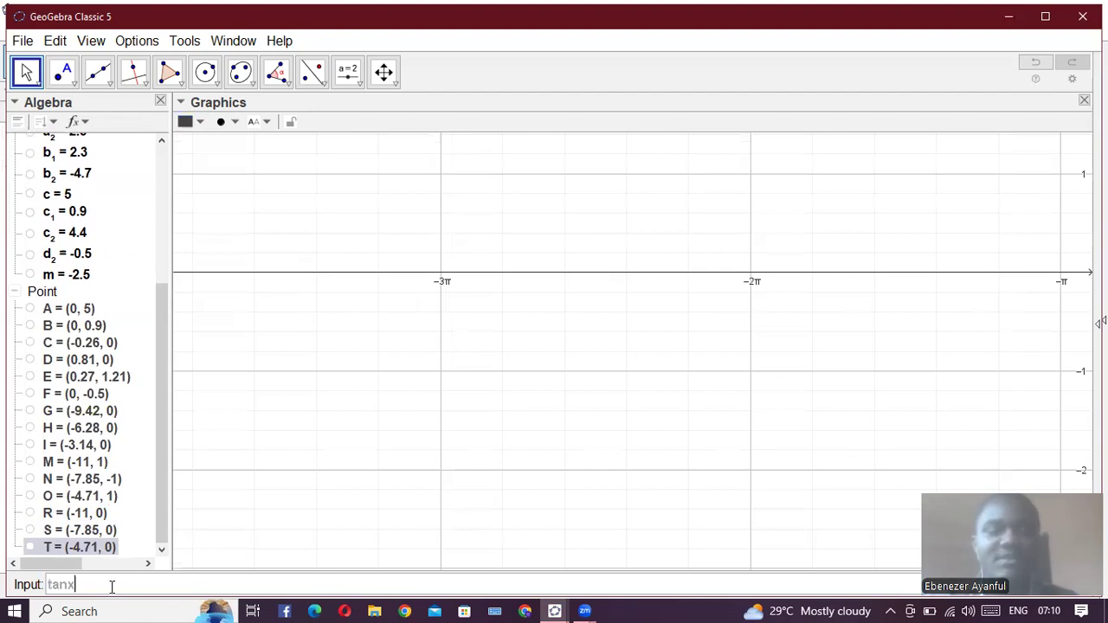
pyautogui.press('Return')
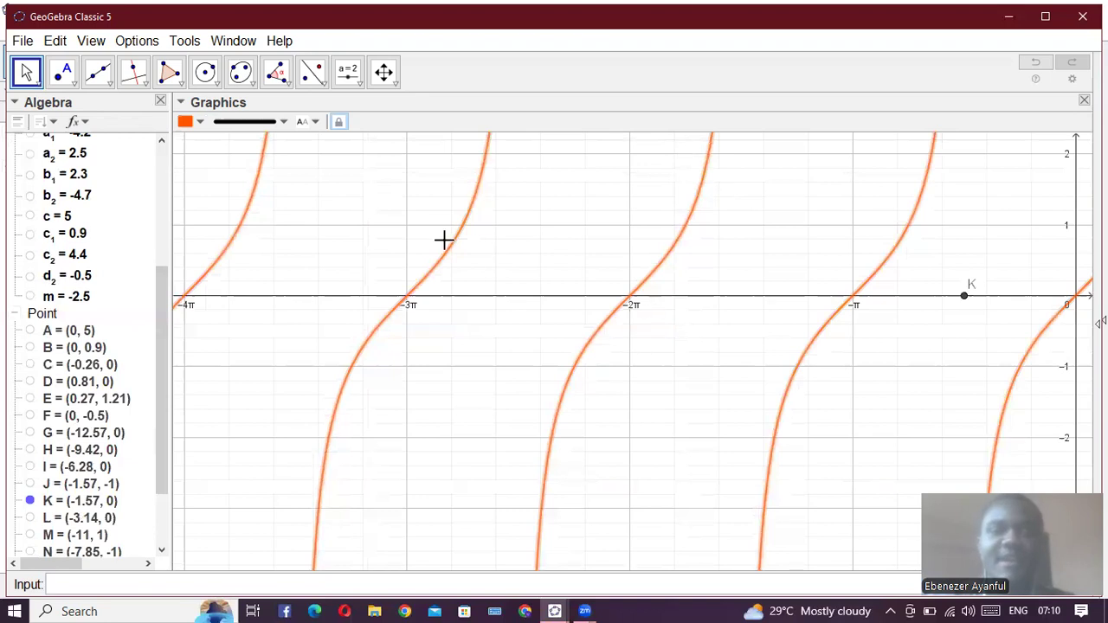
# - Mark the tangent curve's x-intercepts with Root(r)
pyautogui.click(223, 587)
pyautogui.write('root')
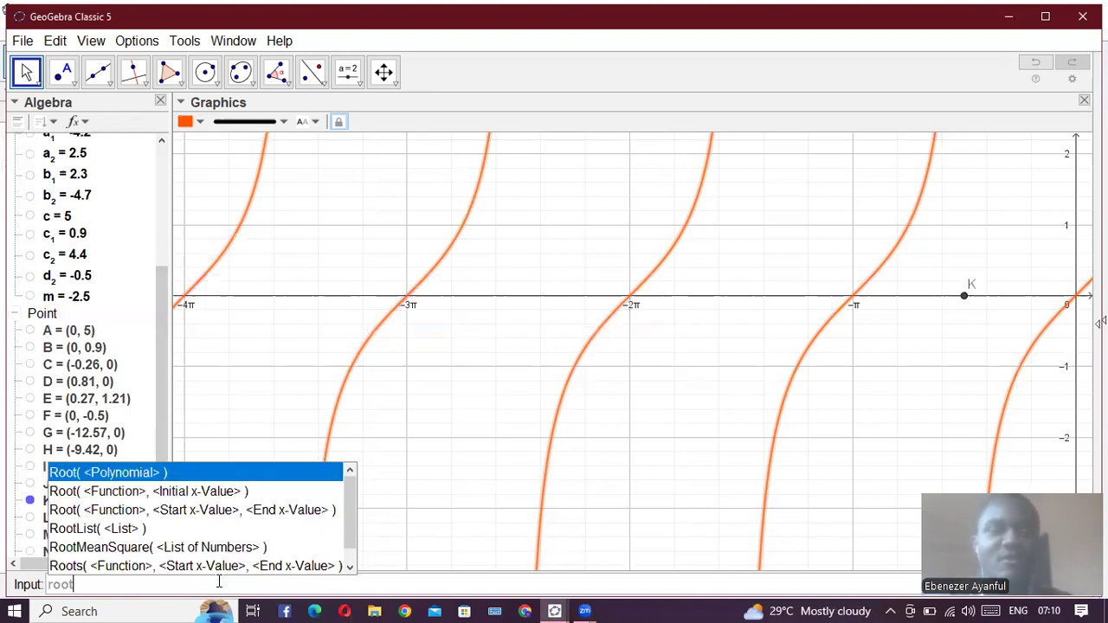
pyautogui.press('Return')
pyautogui.scroll(3, 127, 441)
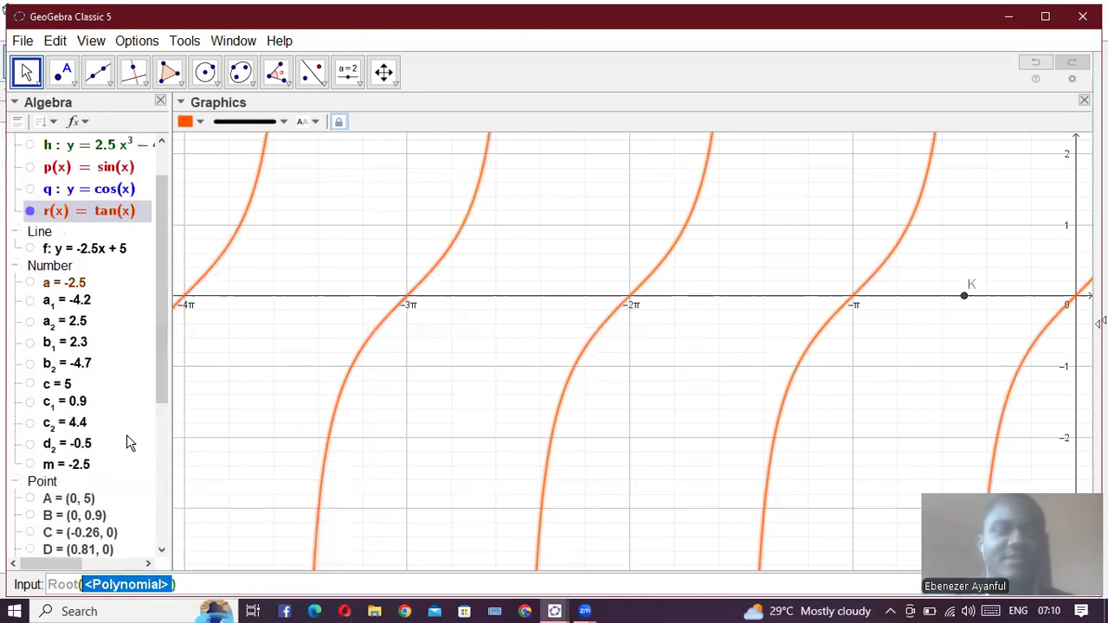
pyautogui.write('r')
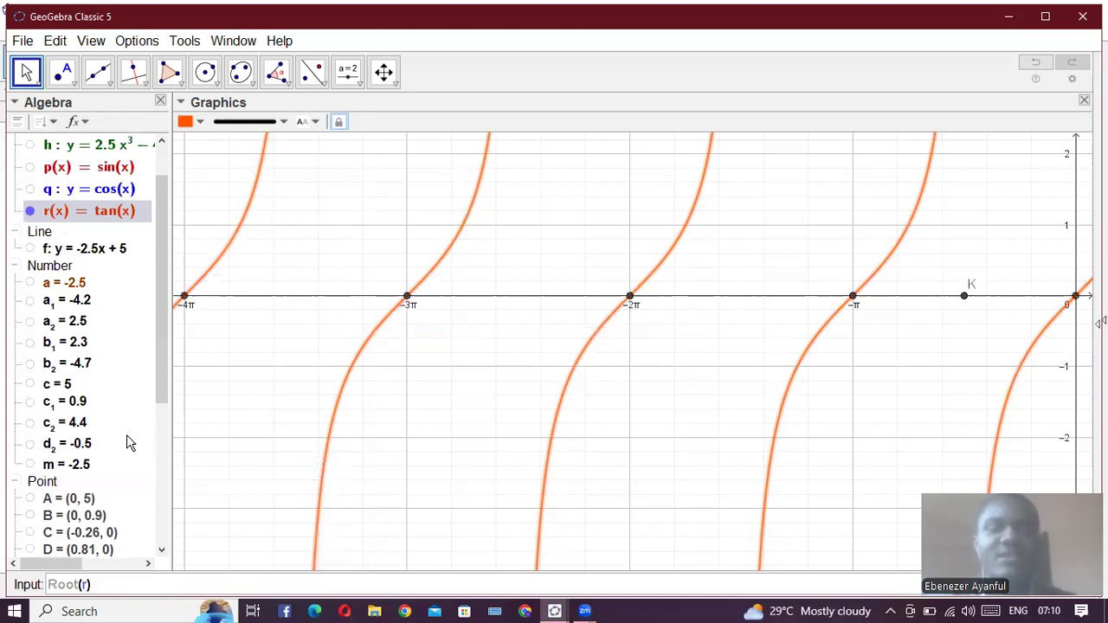
pyautogui.press('Return')
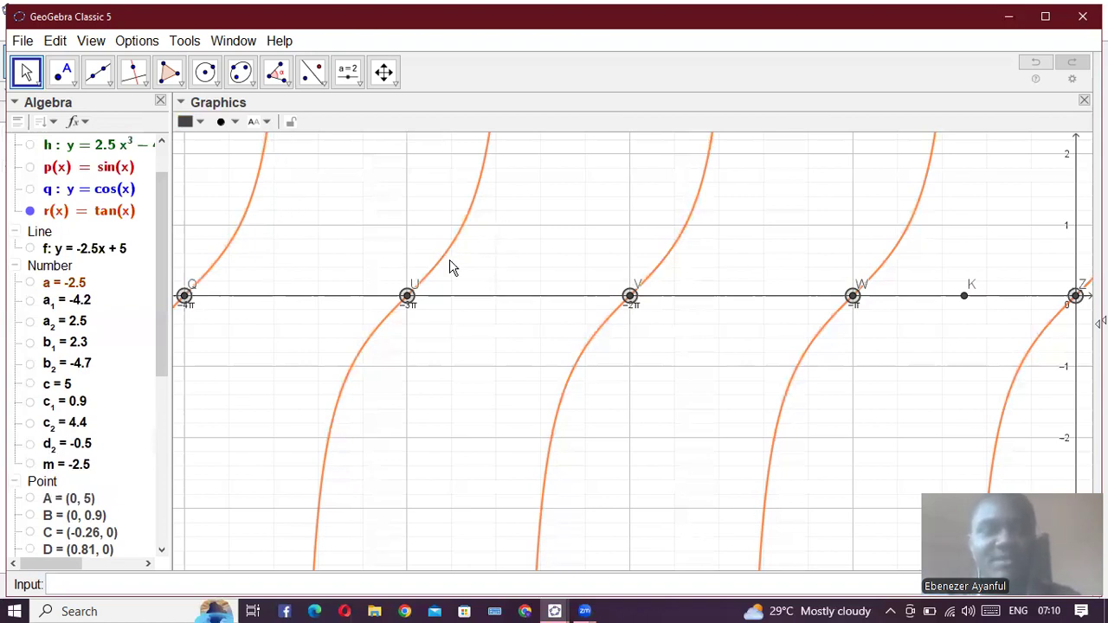
# - Show the cosine curve q together with its x-intercept points R, S and T alongside the tangent curve
pyautogui.click(31, 190)
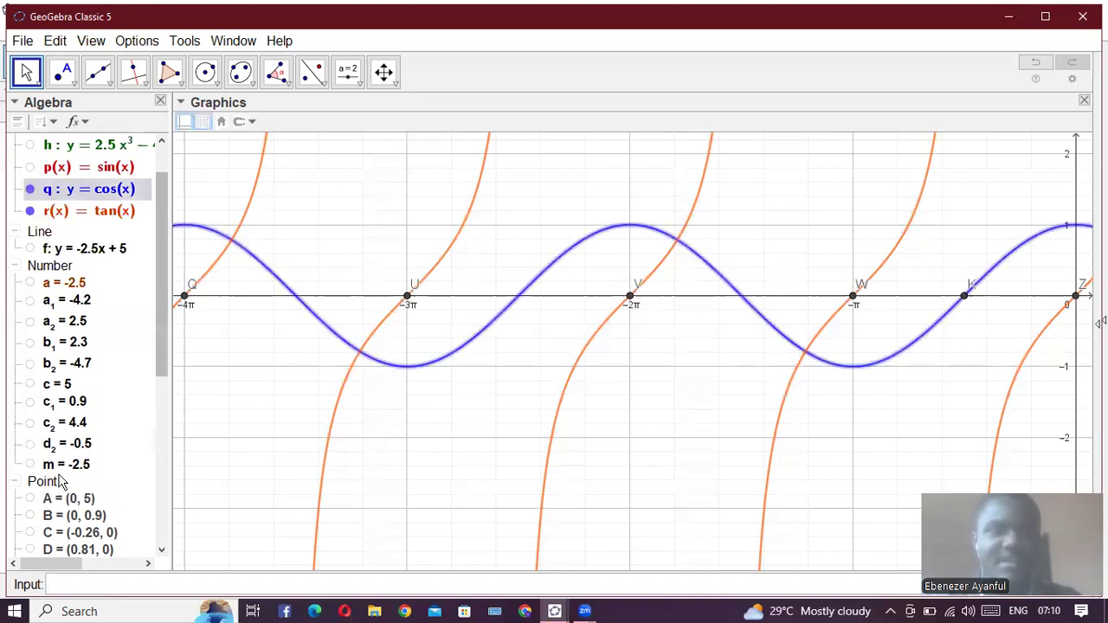
pyautogui.scroll(-5, 61, 482)
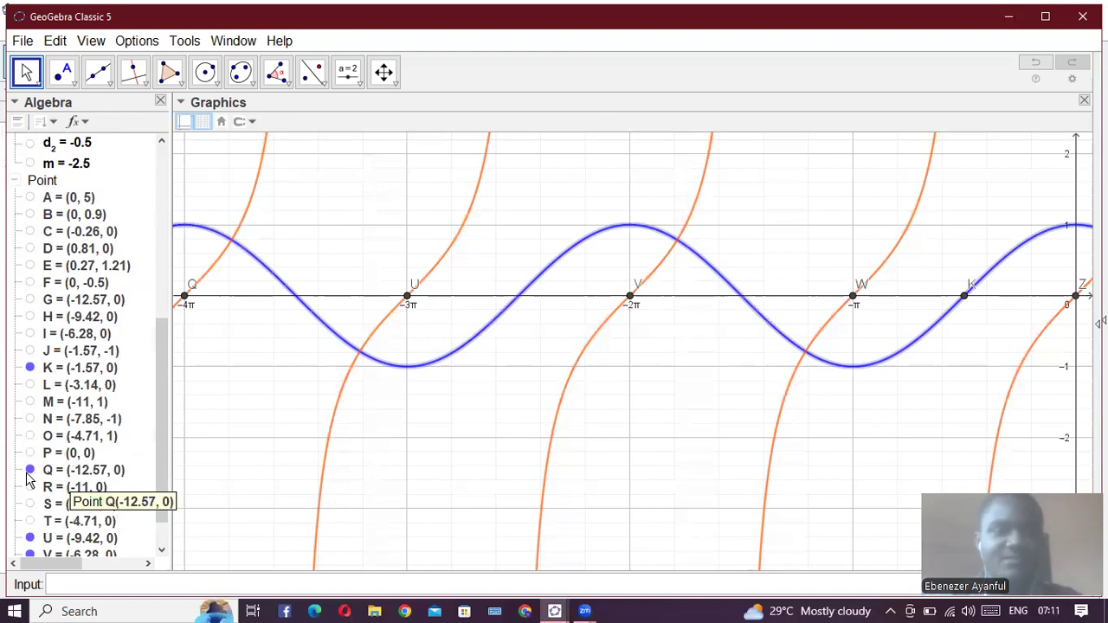
pyautogui.scroll(-1, 32, 486)
pyautogui.click(31, 480)
pyautogui.click(31, 461)
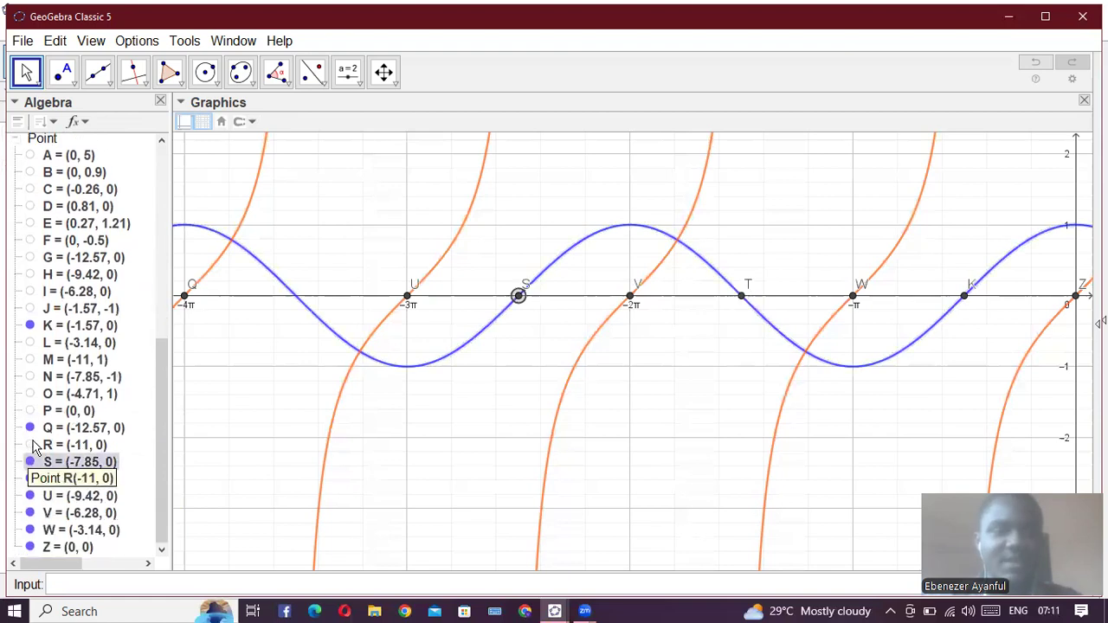
pyautogui.click(31, 445)
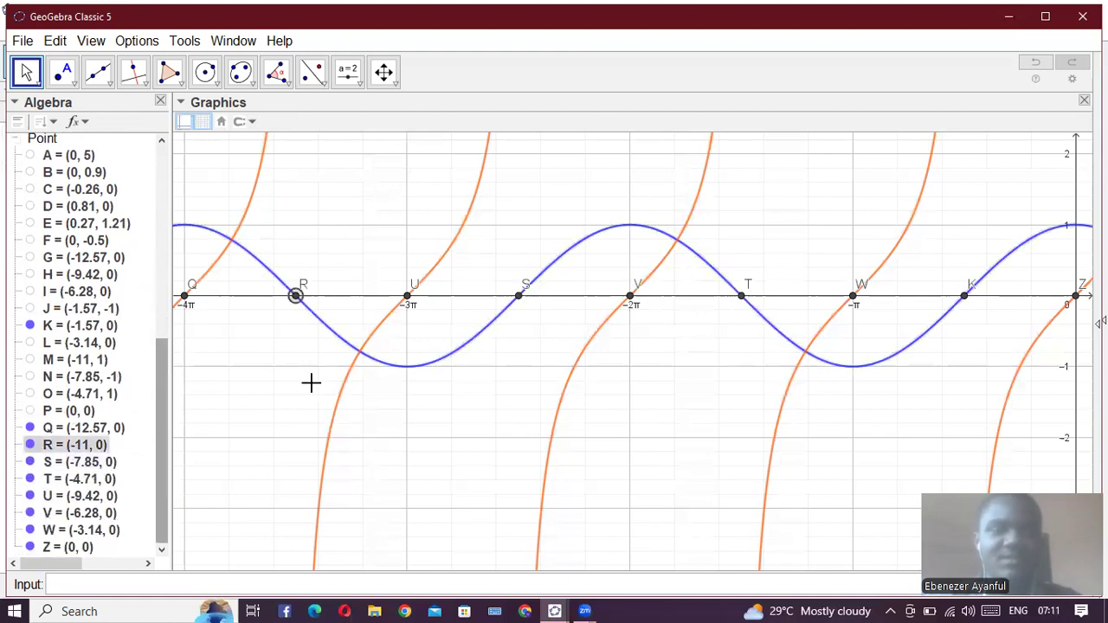
pyautogui.scroll(-1, 311, 382)
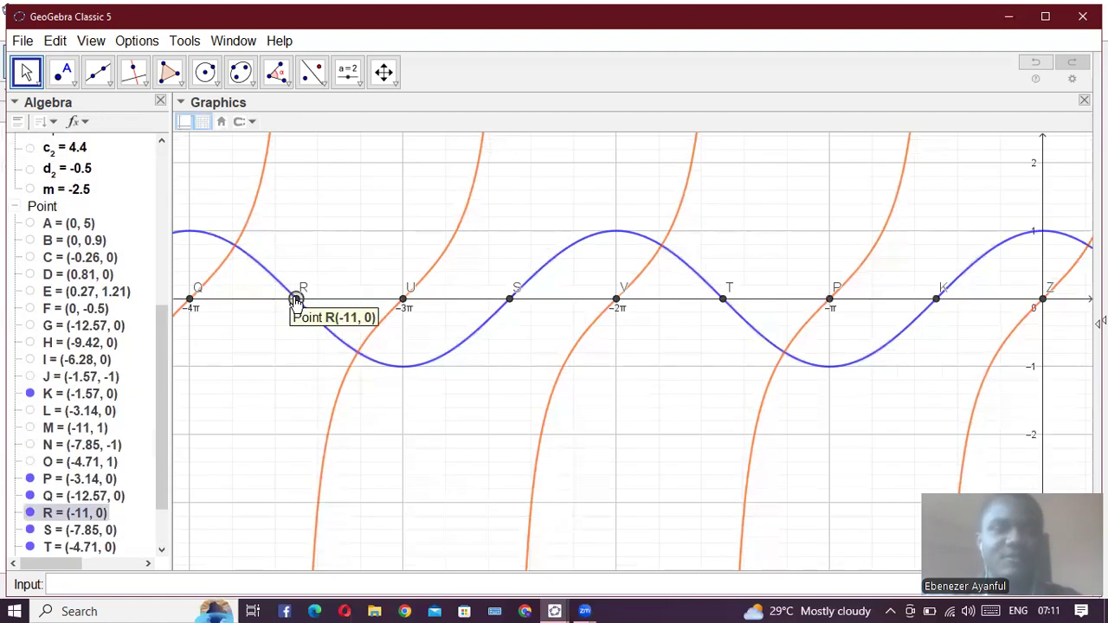